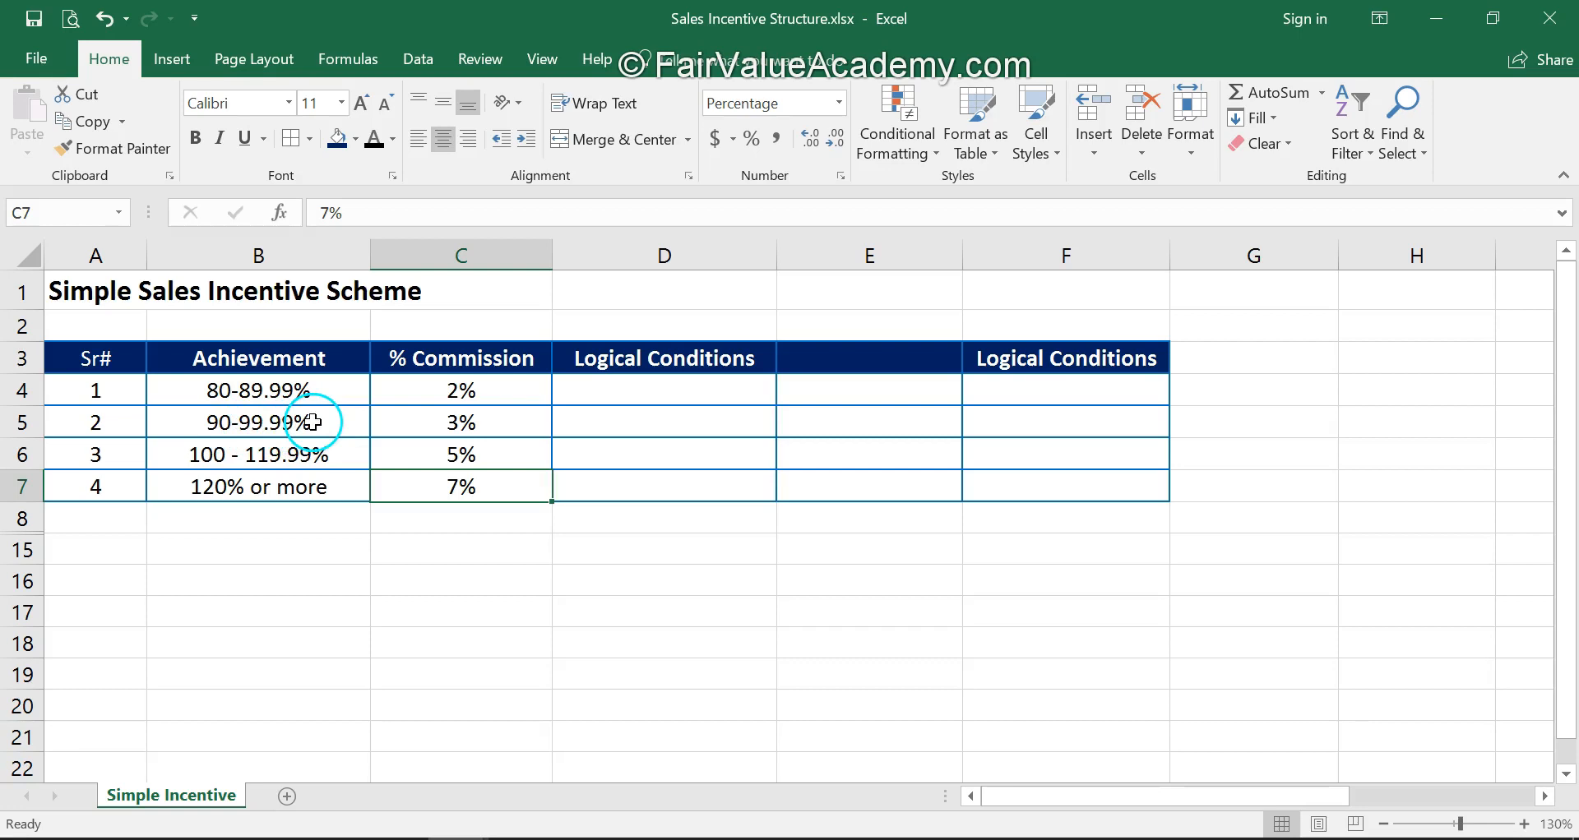
Review the achievement ranges and commission percentages of tiers 2 to 4 in the incentive scheme table.
{"action": "left_click", "coordinate": [494, 428]}
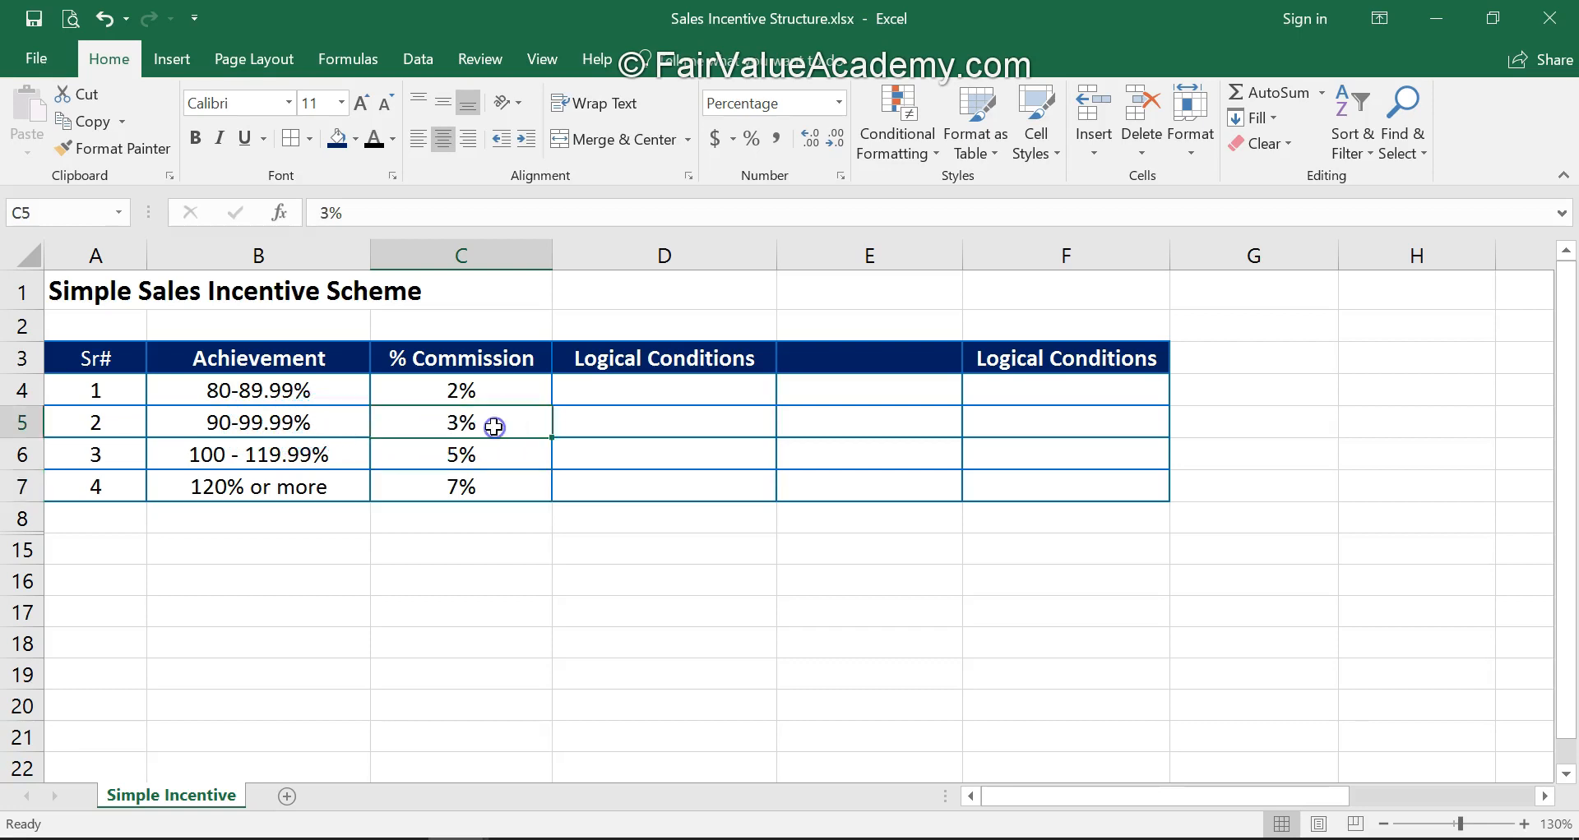
{"action": "left_click", "coordinate": [220, 459]}
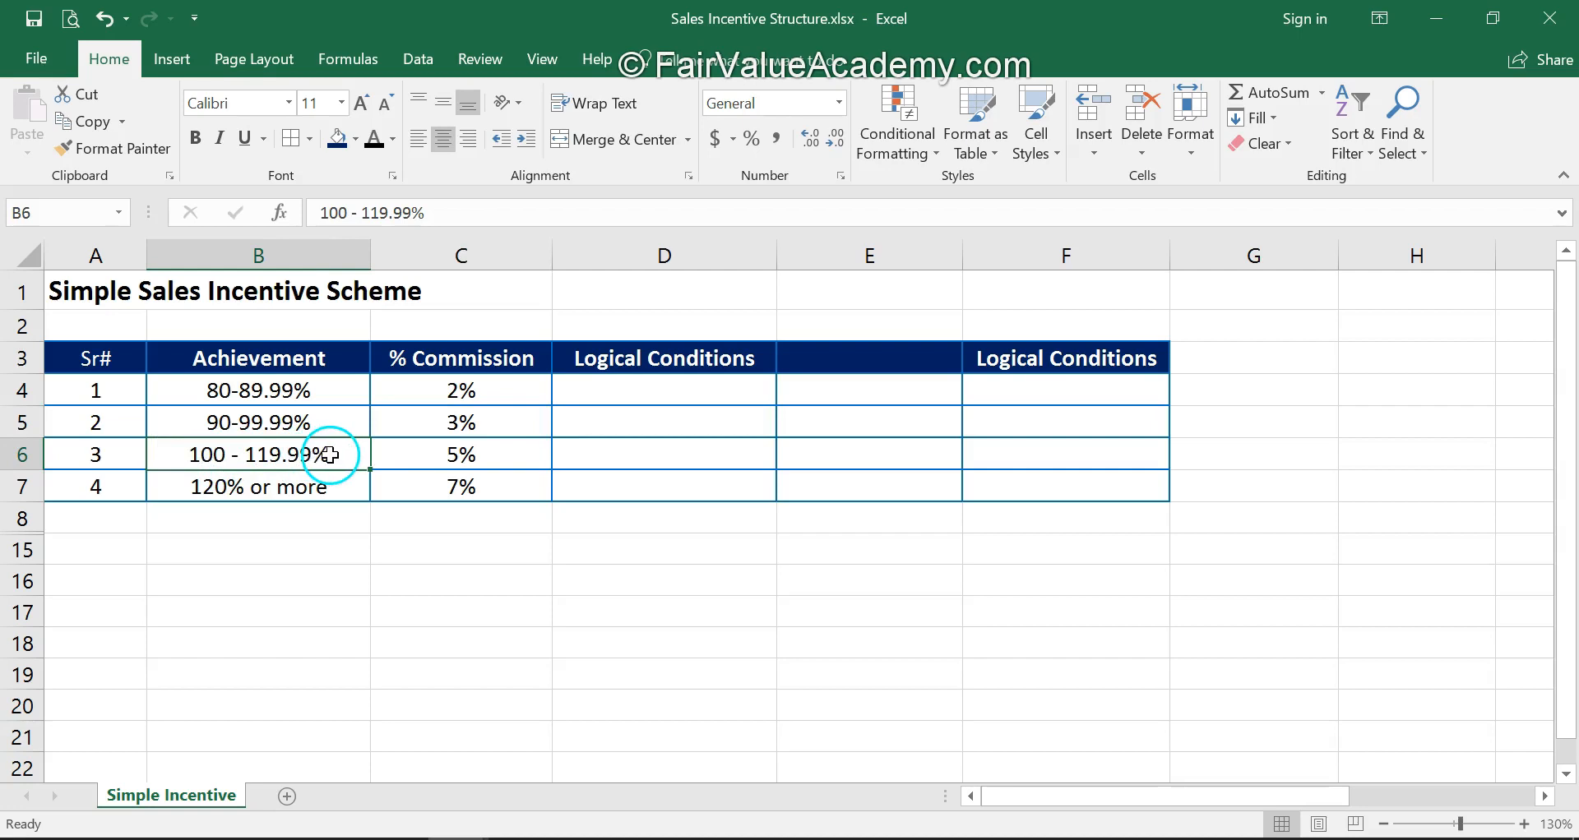
{"action": "left_click", "coordinate": [482, 451]}
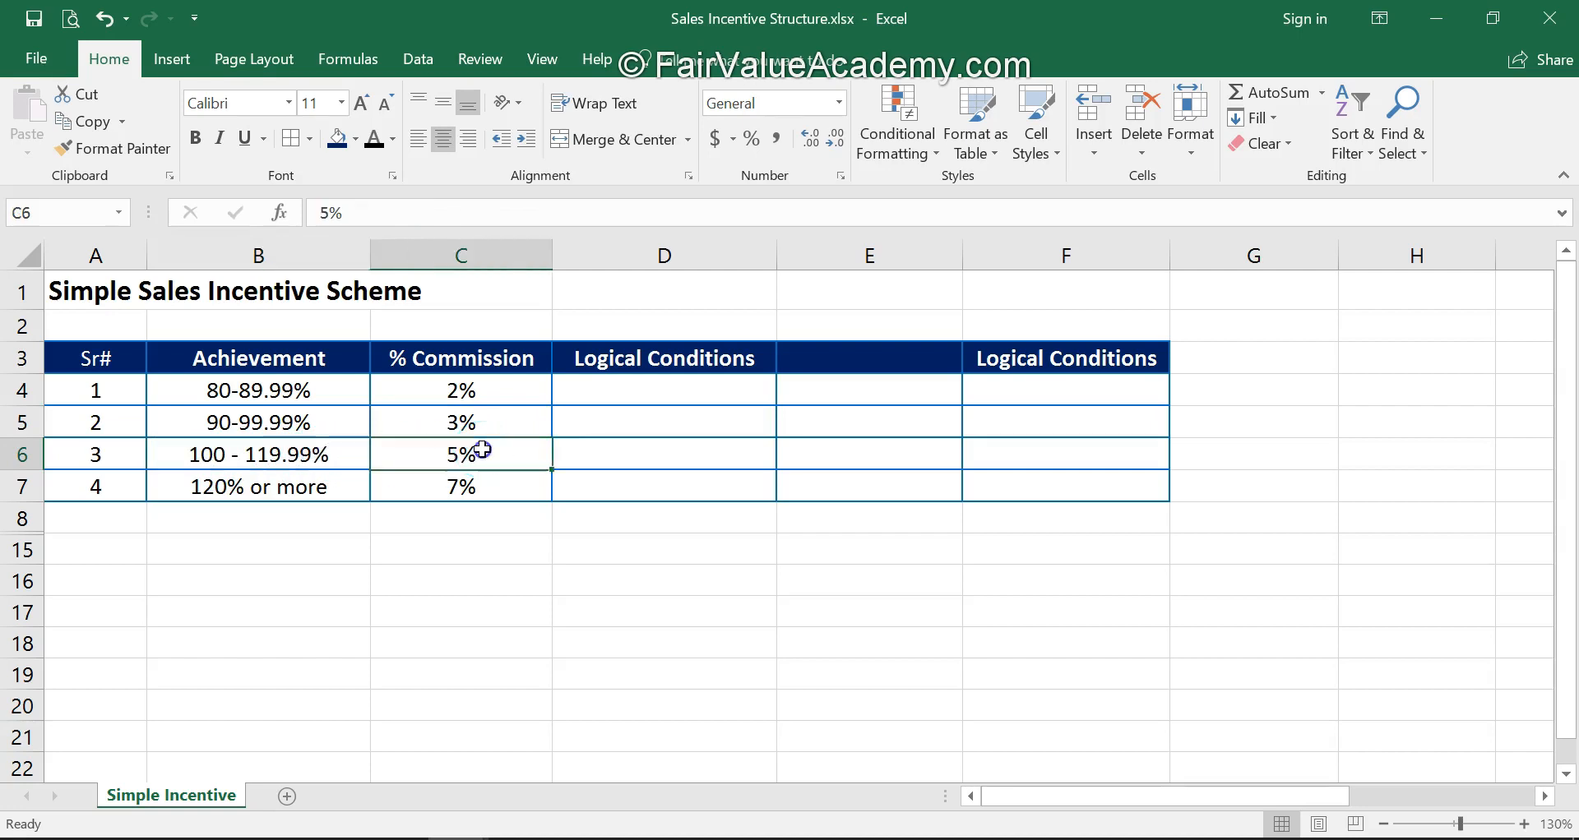
{"action": "left_click", "coordinate": [209, 487]}
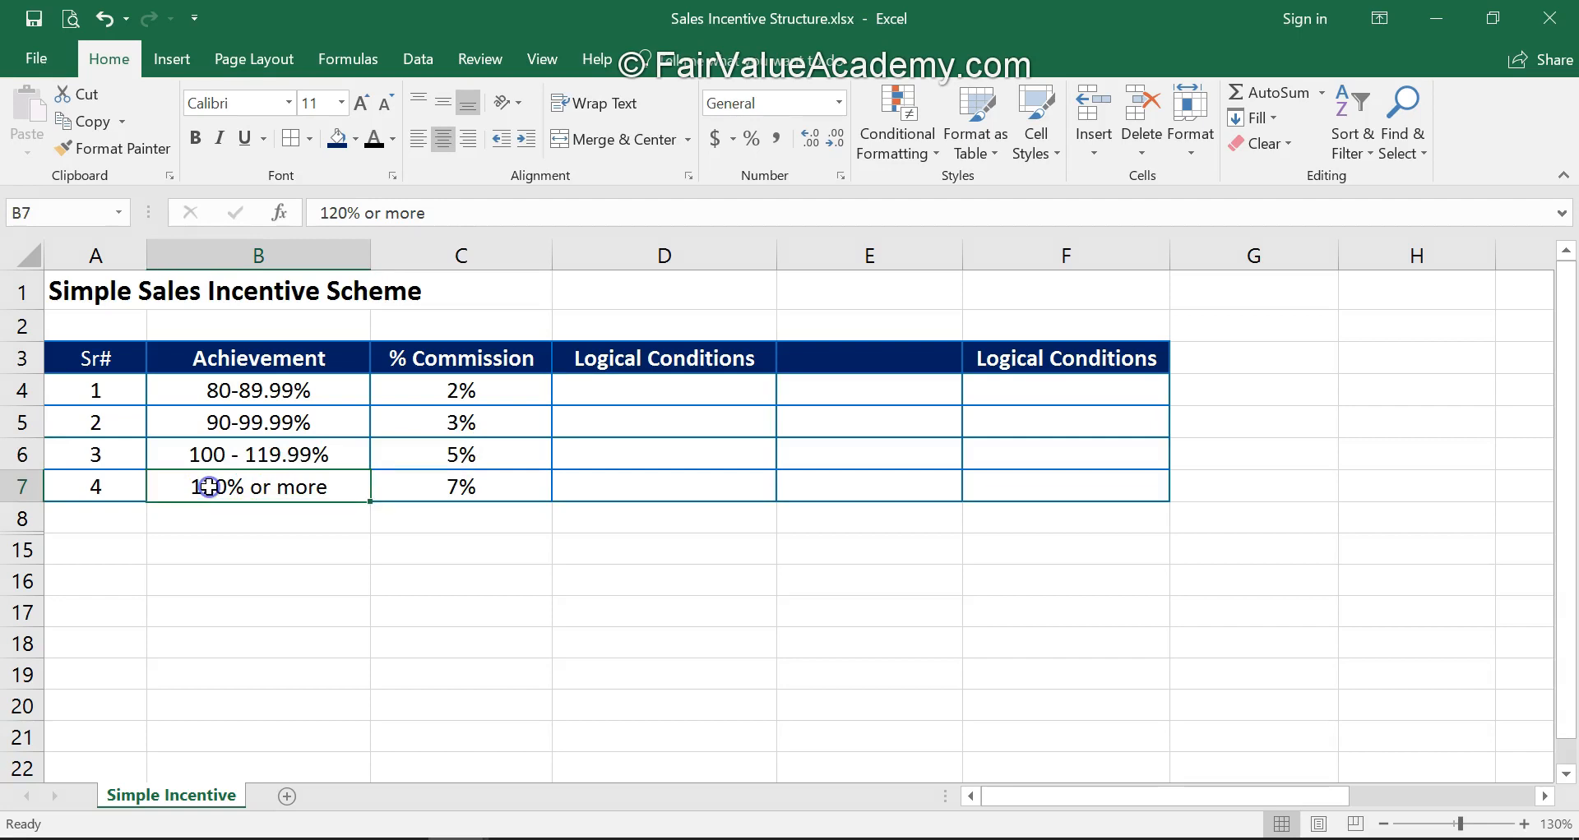
{"action": "left_click", "coordinate": [497, 488]}
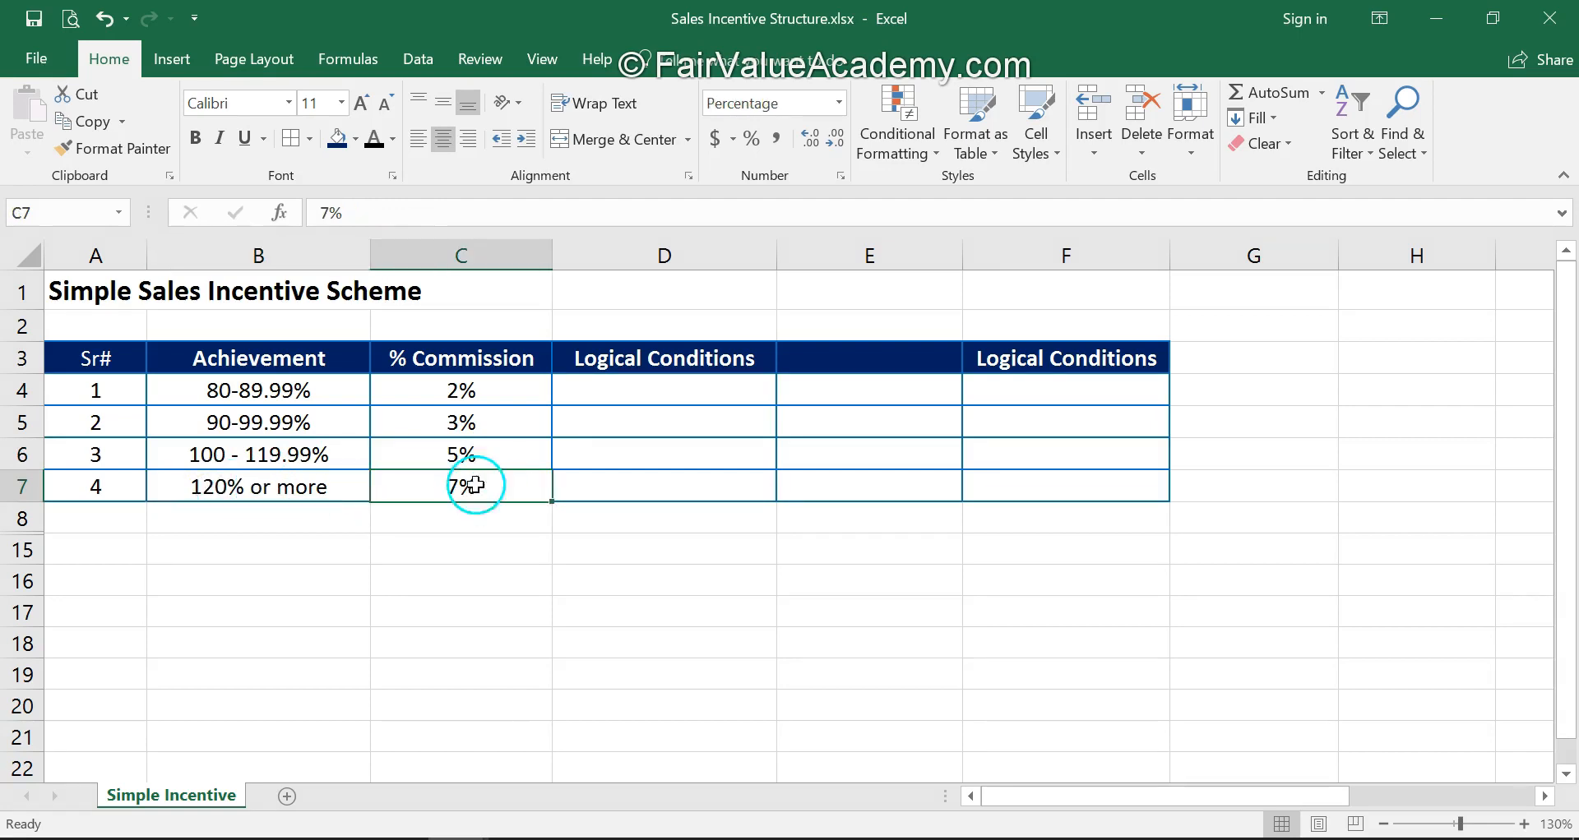
Set the font colour of the logical conditions in D4:D7 to black.
{"action": "left_click_drag", "start_coordinate": [660, 391], "coordinate": [666, 482]}
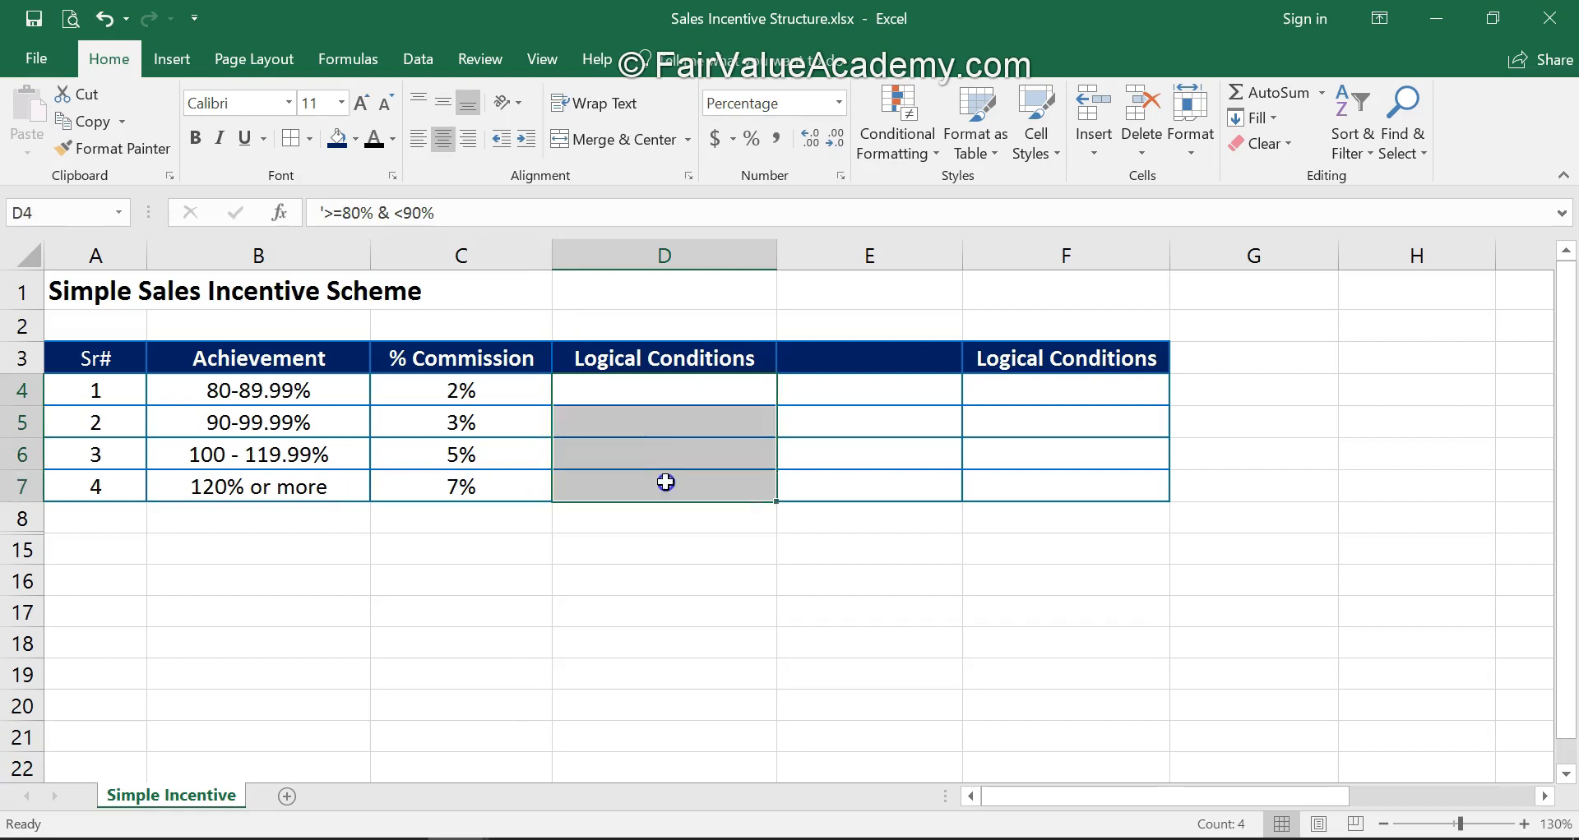
{"action": "left_click", "coordinate": [376, 139]}
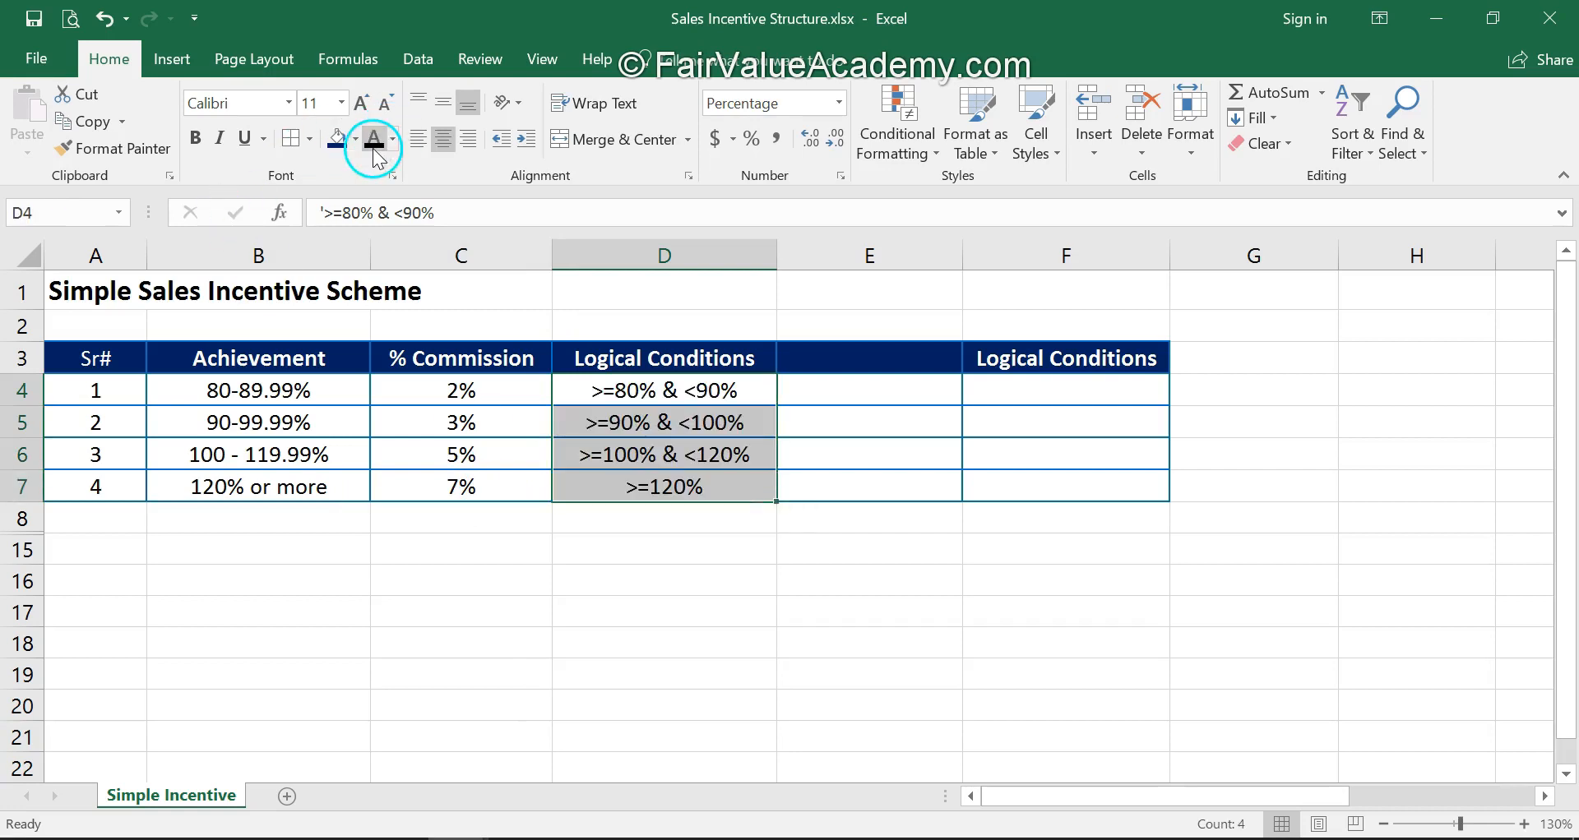
{"action": "left_click", "coordinate": [652, 441]}
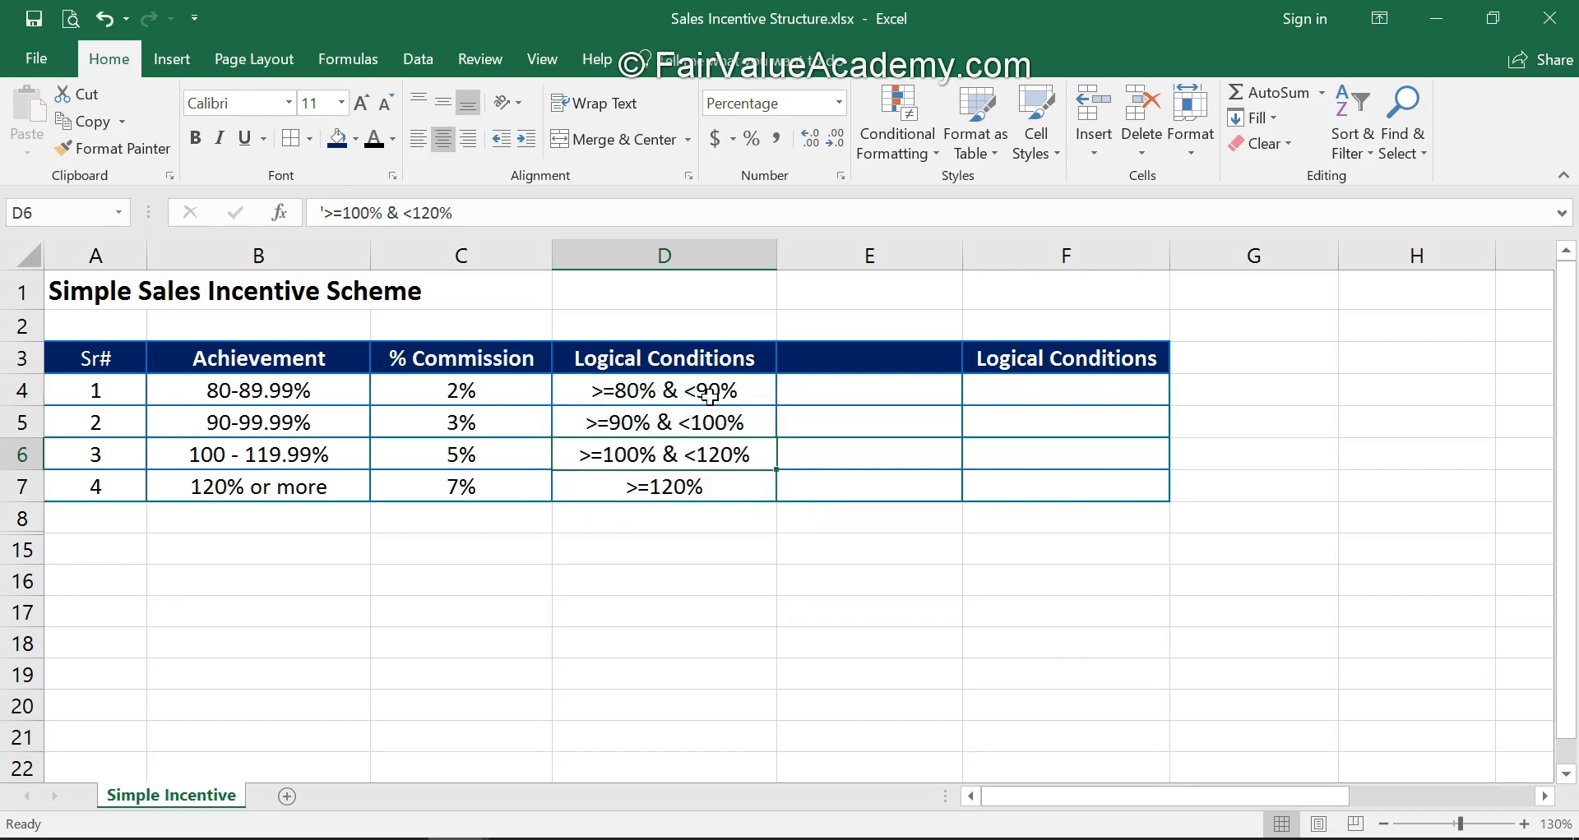
Unhide the rows between 8 and 15 that hold the sales person table.
{"action": "left_click_drag", "start_coordinate": [22, 518], "coordinate": [21, 542]}
{"action": "right_click", "coordinate": [22, 547]}
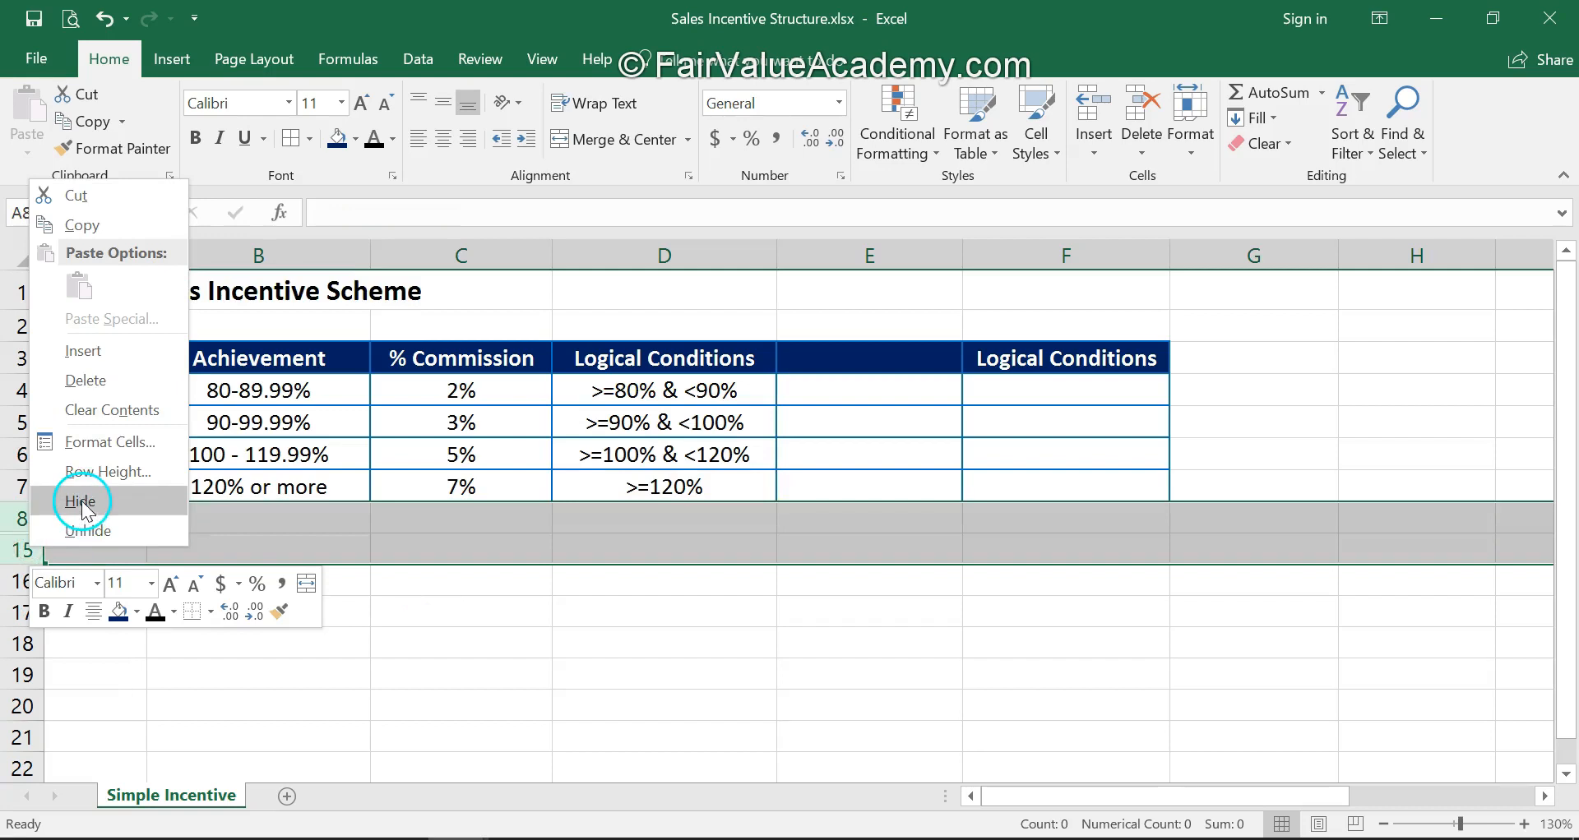
{"action": "left_click", "coordinate": [82, 531]}
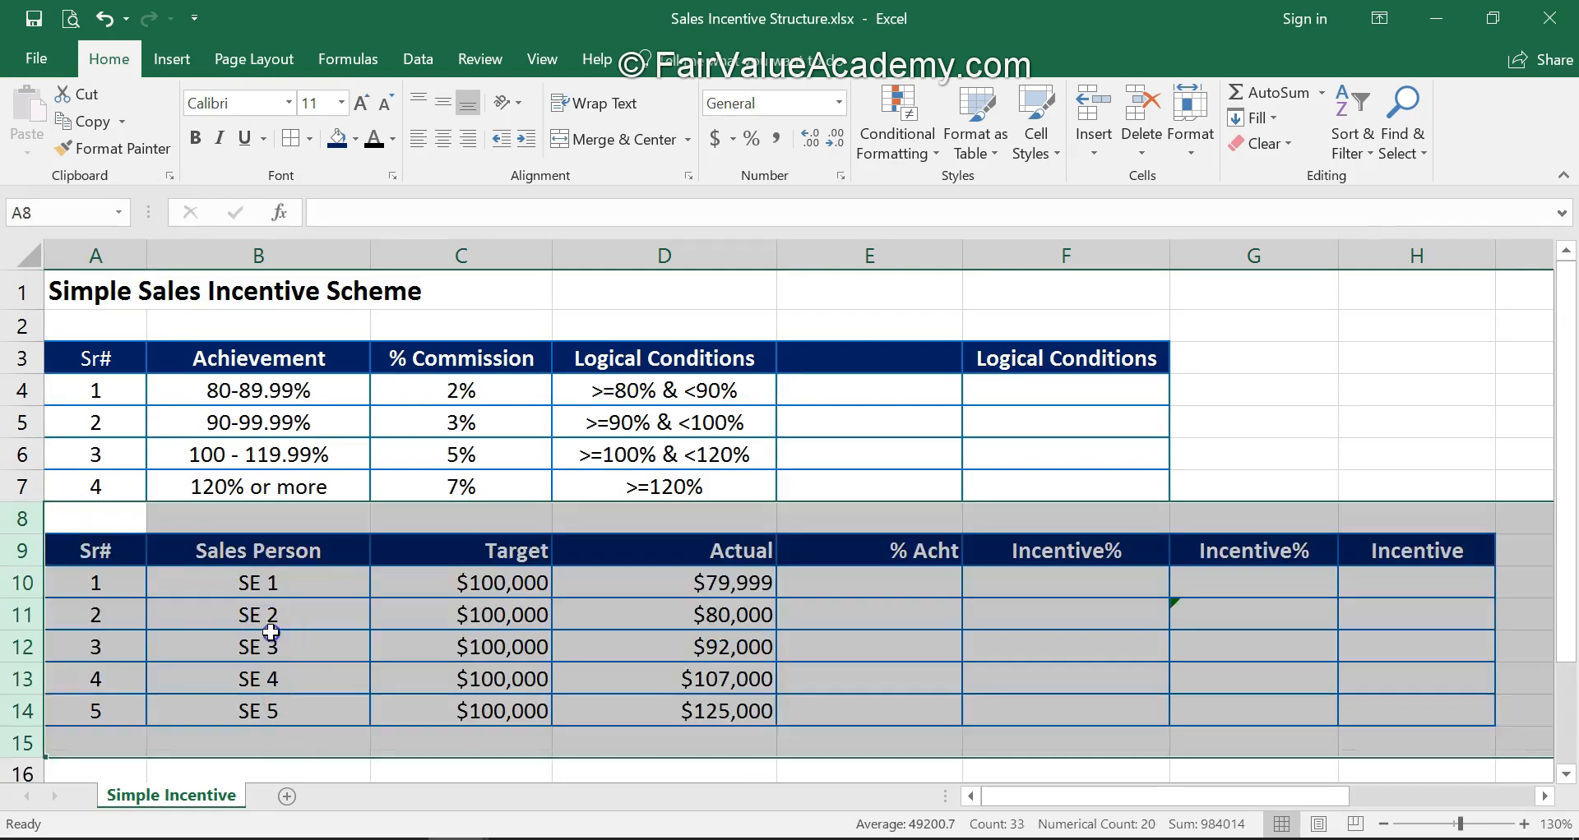
{"action": "left_click", "coordinate": [272, 634]}
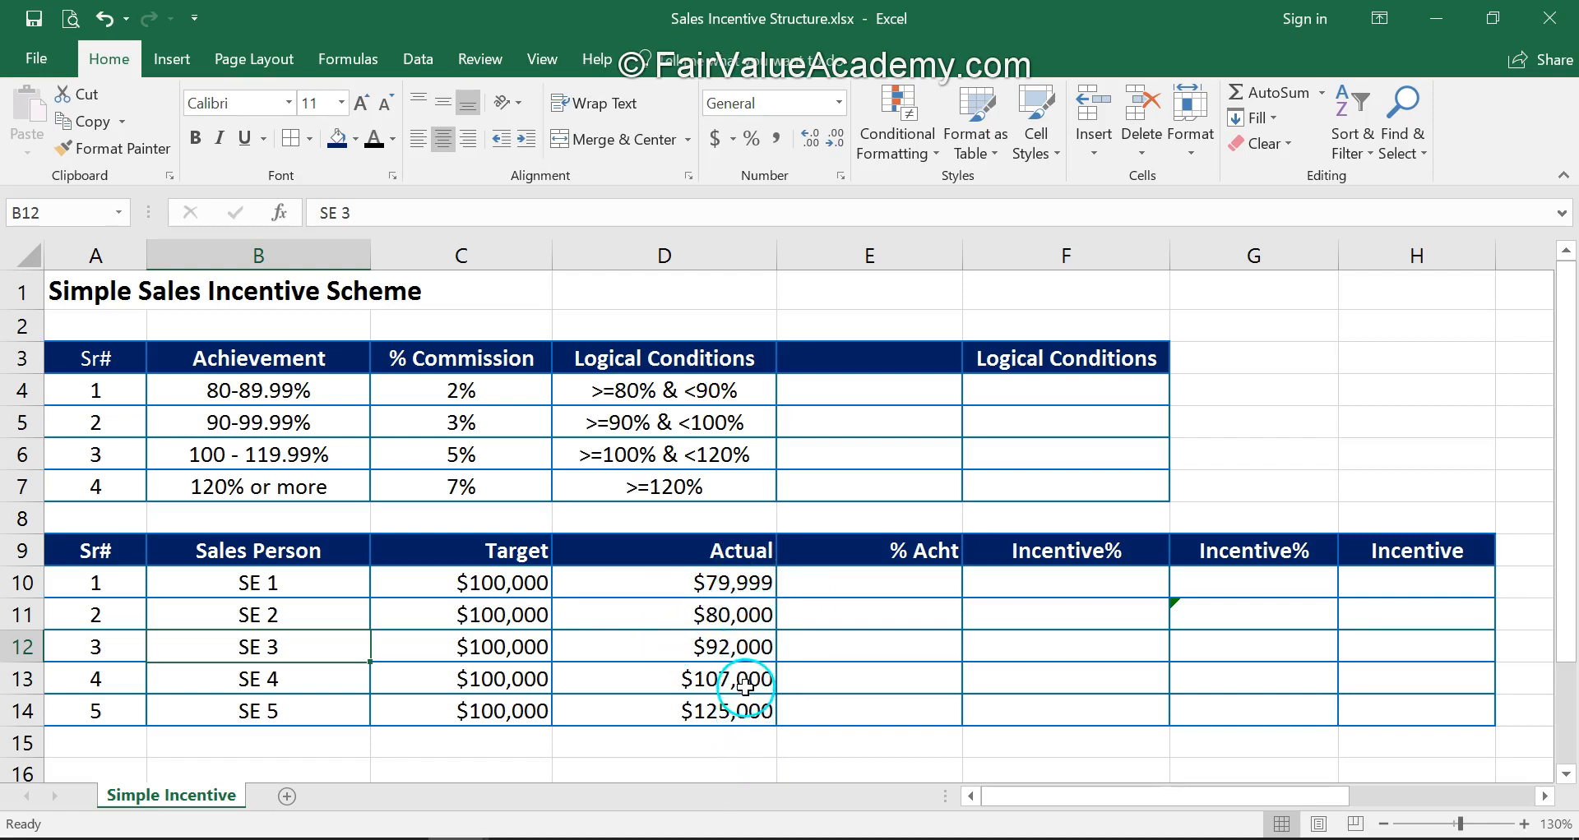
Calculate the % Acht in E10 with =D10/C10 and fill the formula down to E14.
{"action": "left_click", "coordinate": [898, 584]}
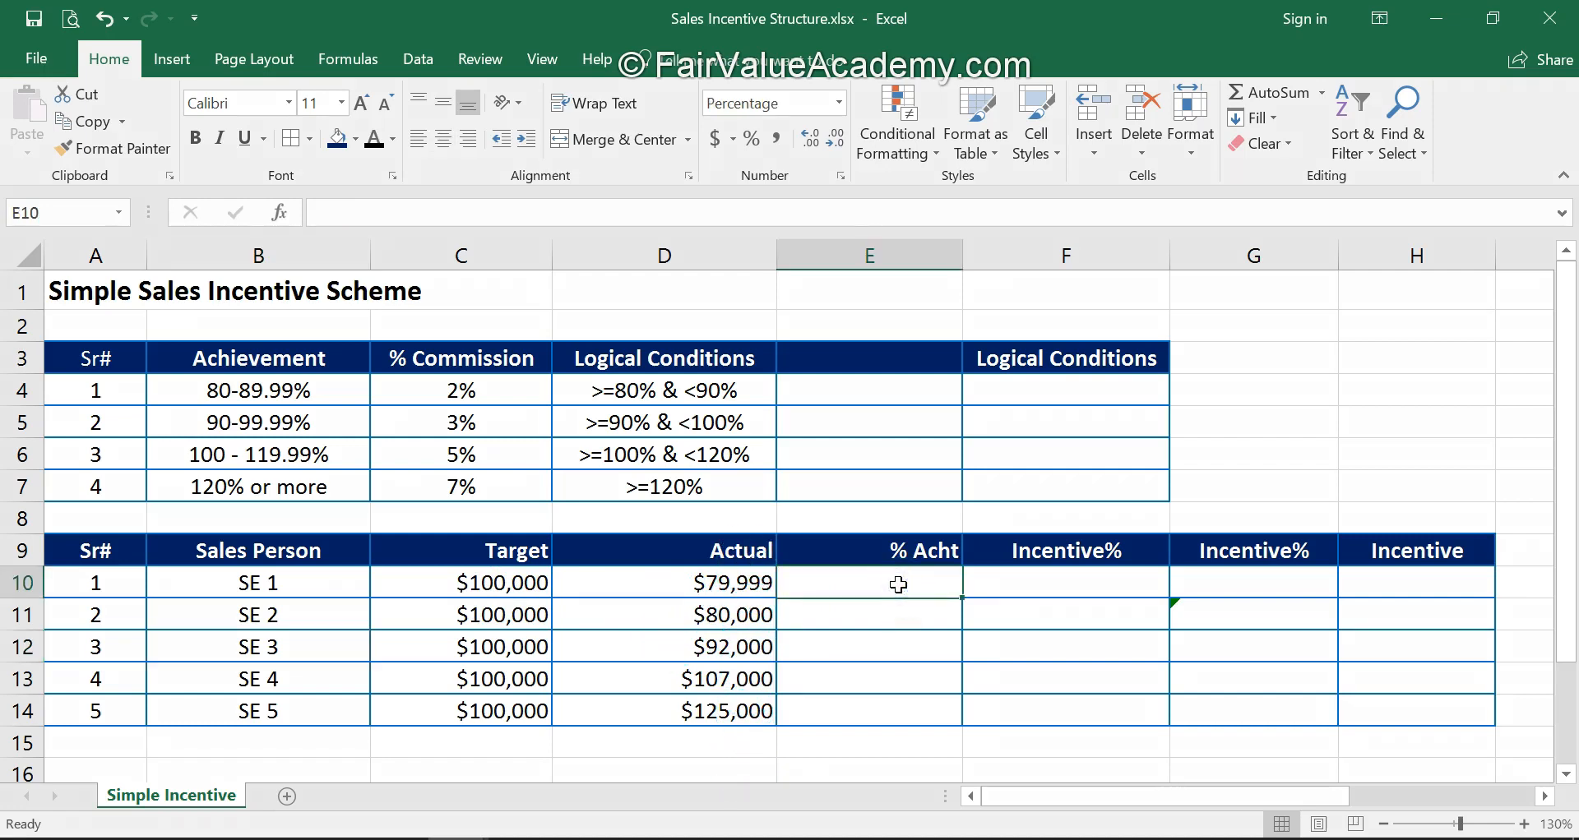
{"action": "type", "text": "="}
{"action": "key", "text": "Left"}
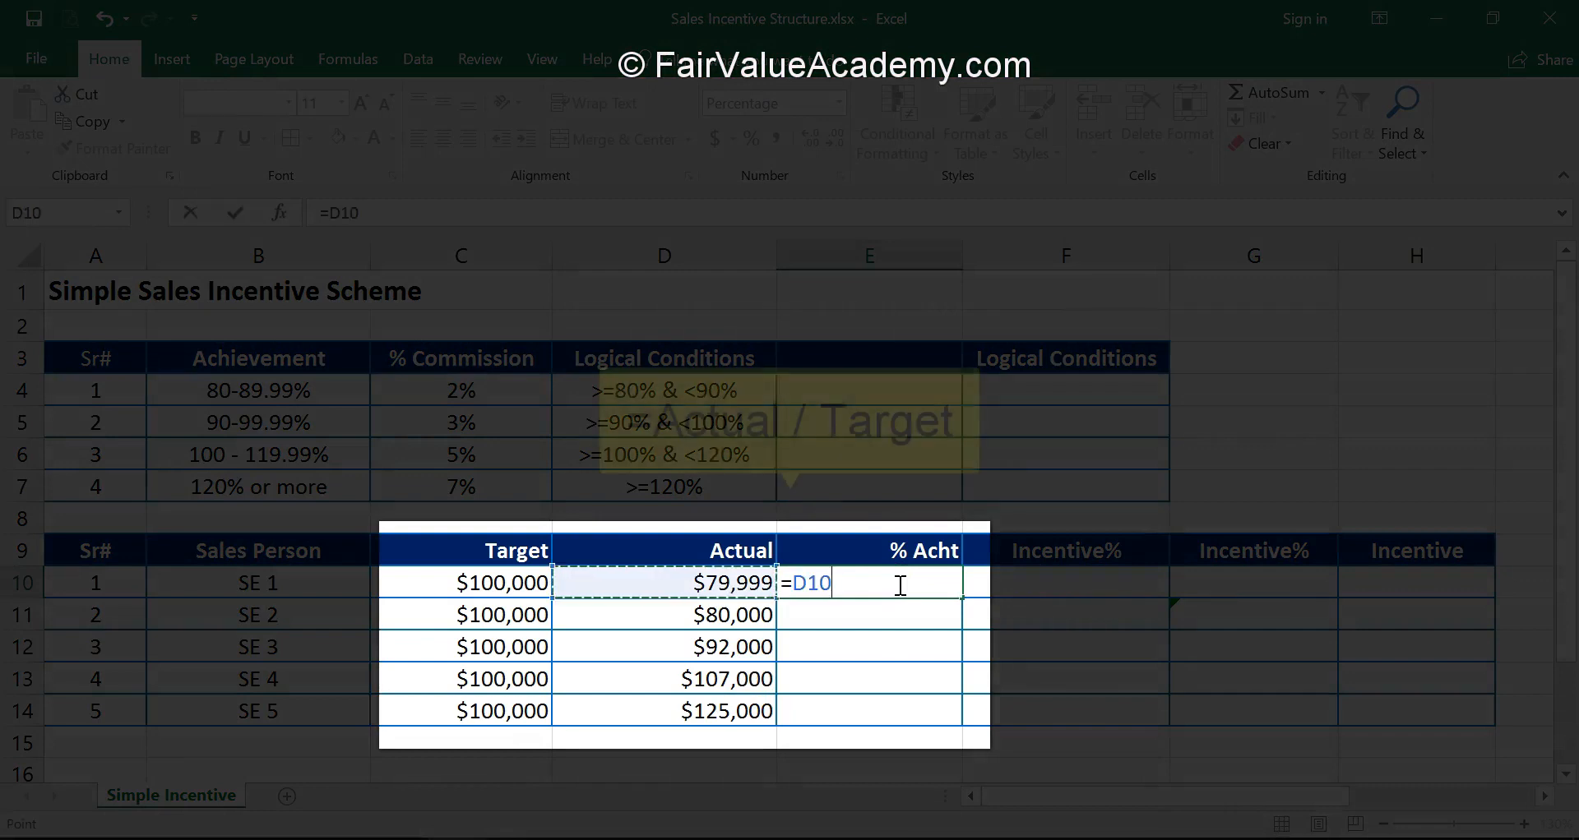
{"action": "type", "text": "/"}
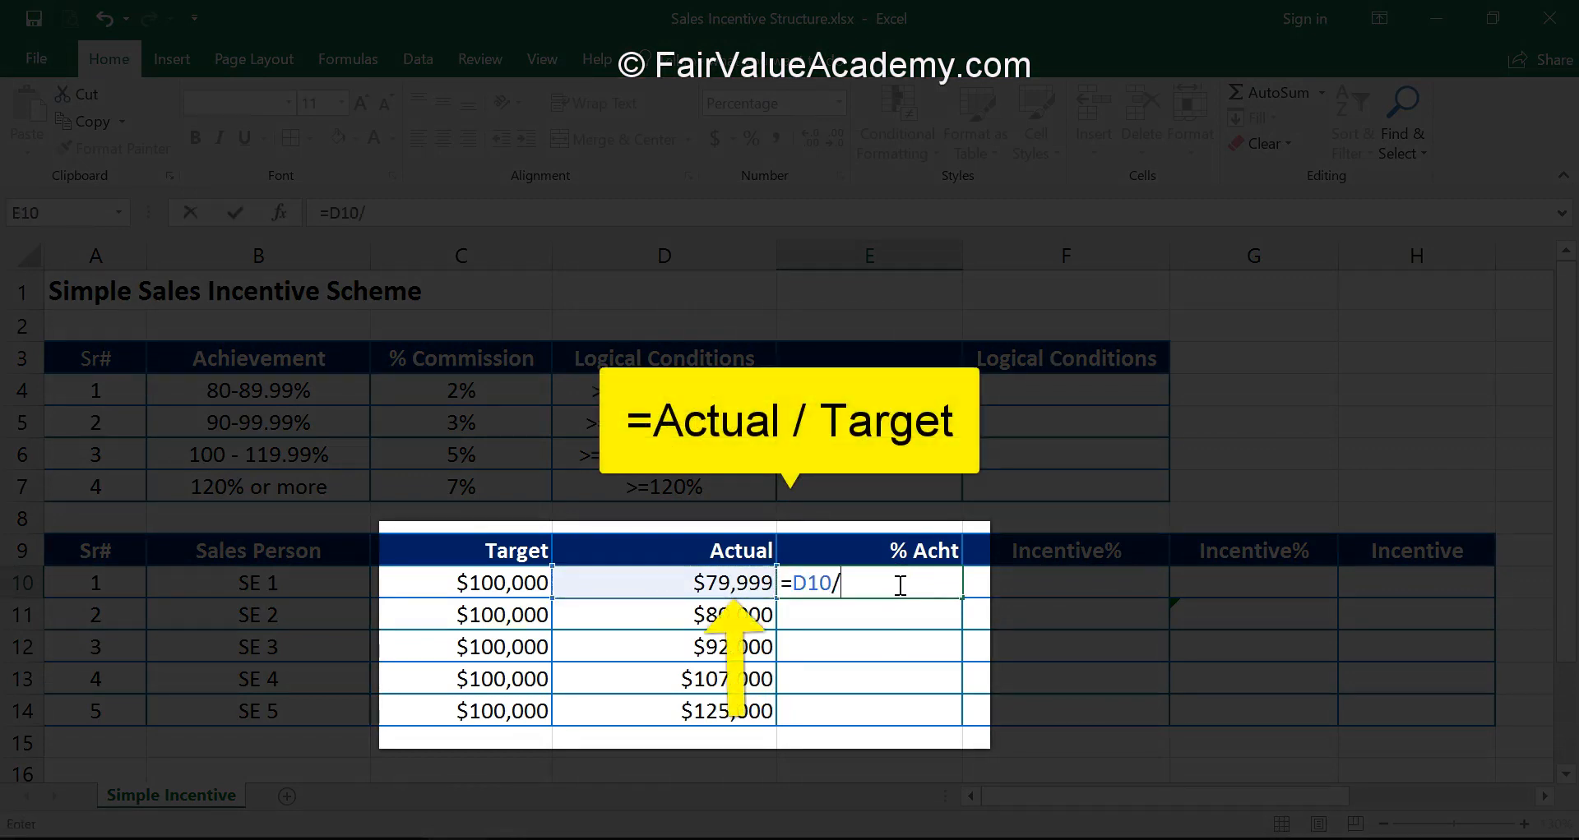
{"action": "key", "text": "Left"}
{"action": "key", "text": "Left"}
{"action": "key", "text": "ctrl+Return"}
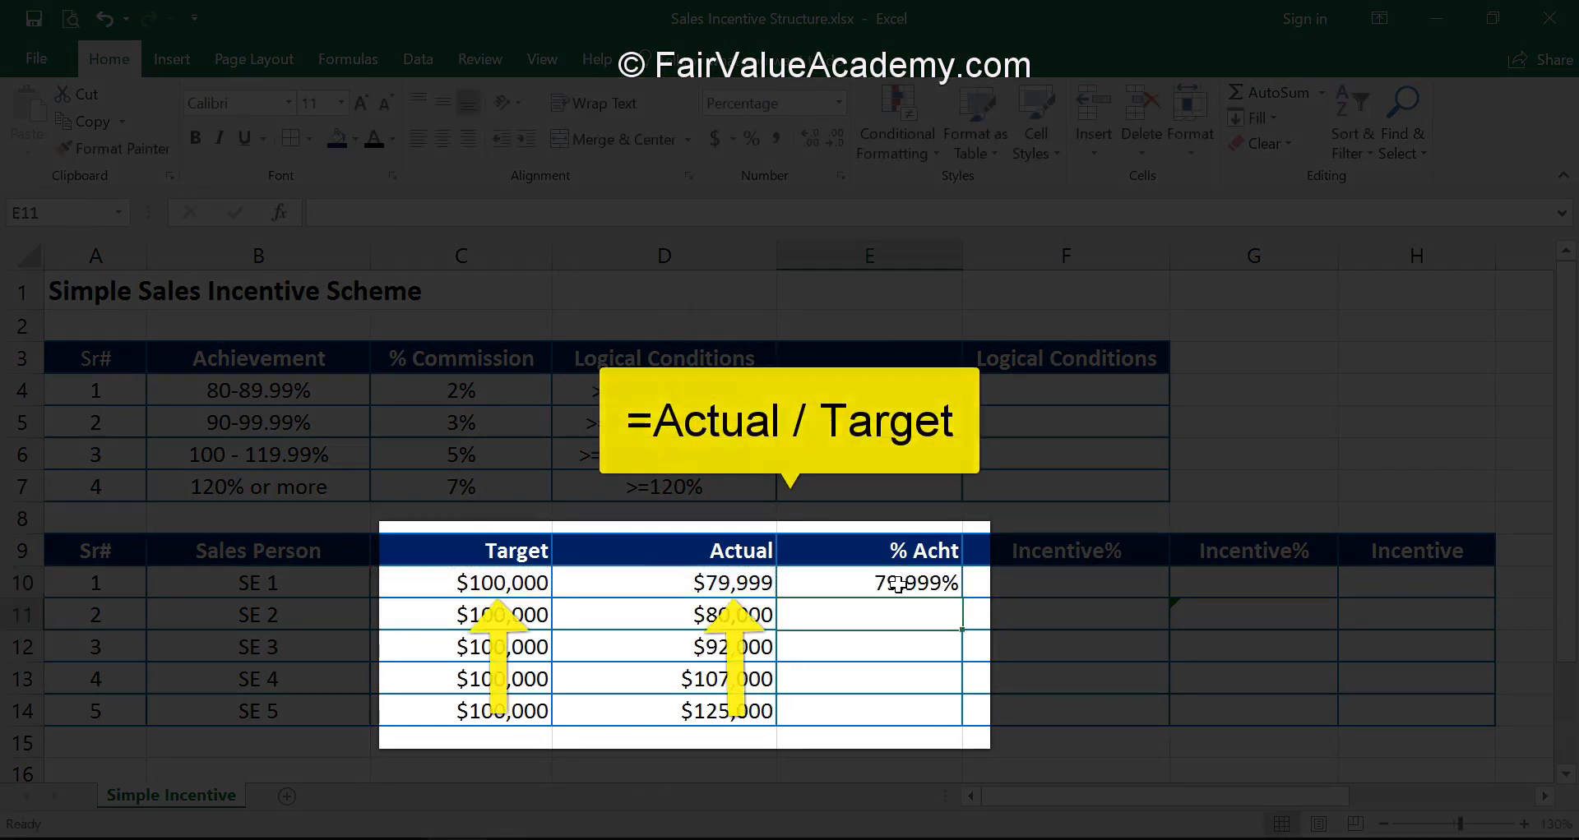
{"action": "left_click_drag", "start_coordinate": [961, 597], "coordinate": [960, 716]}
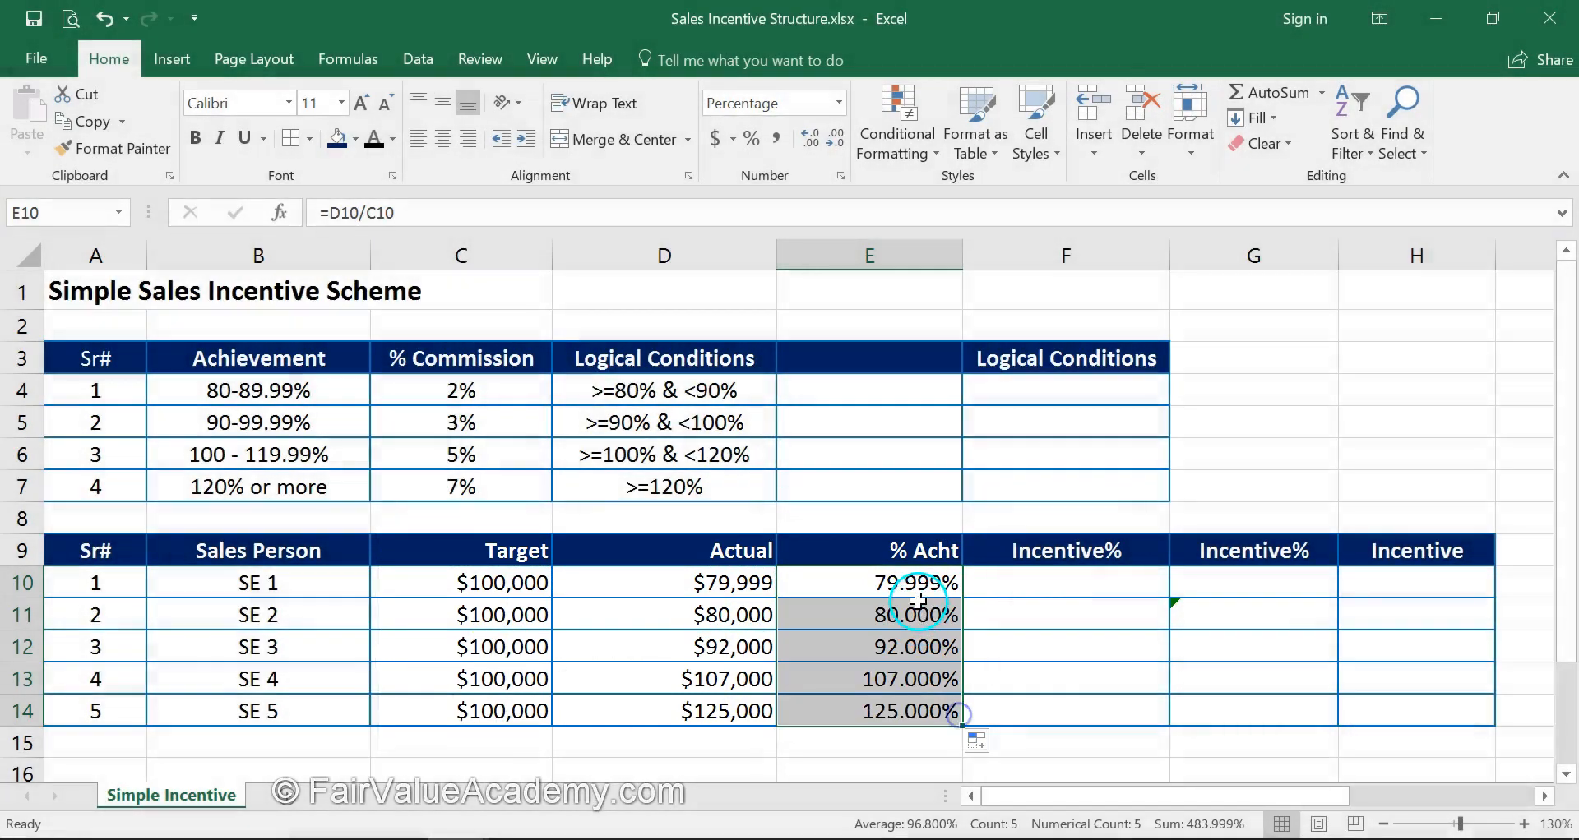
{"action": "left_click", "coordinate": [917, 613]}
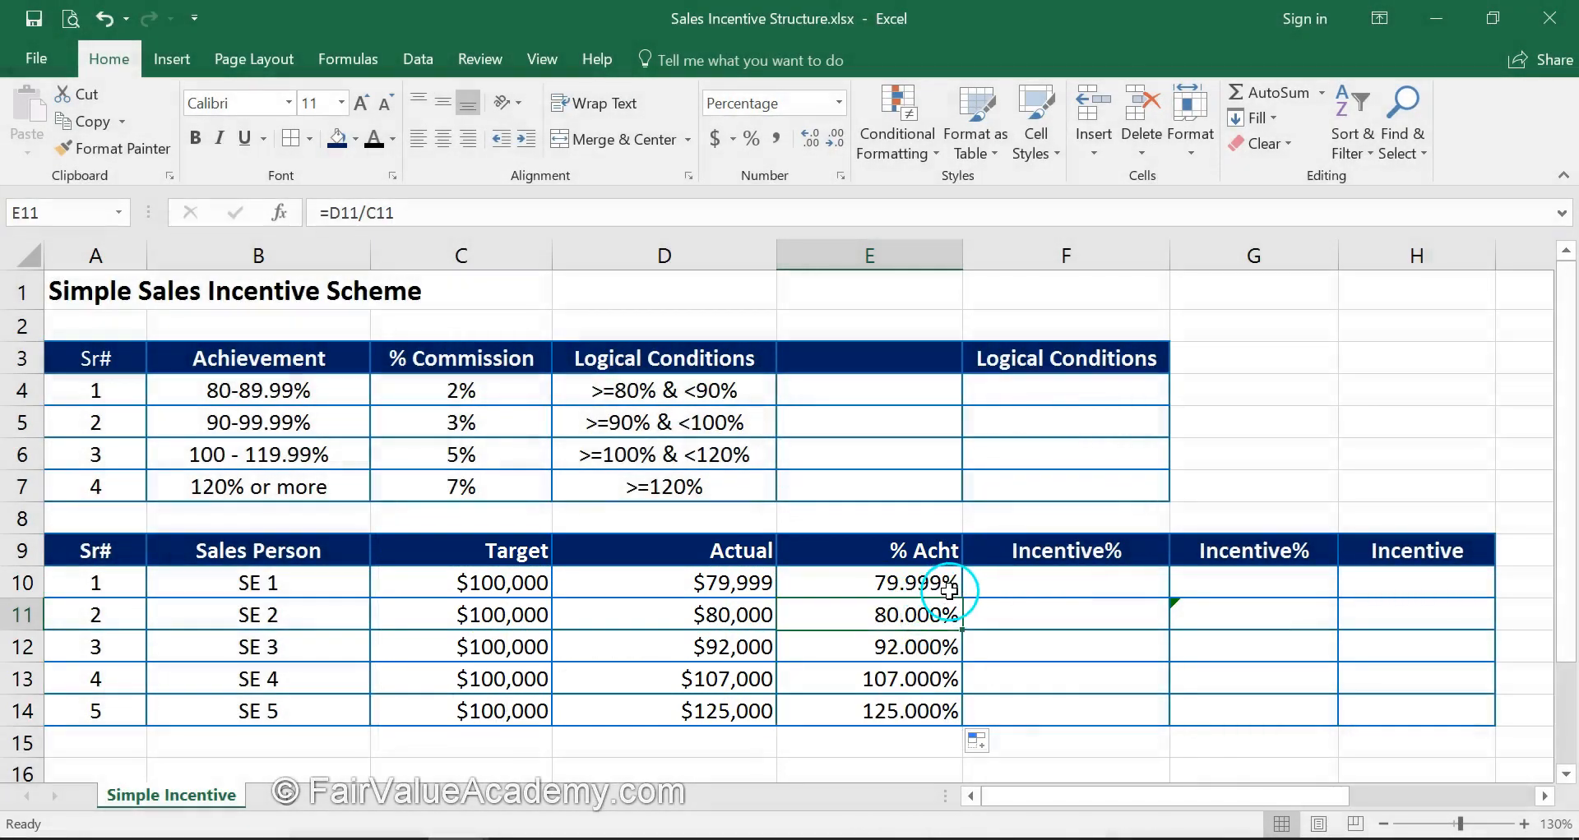
Reduce the % Acht values in E10:E11 to two decimal places, compare the cells, and restore three decimal places.
{"action": "left_click_drag", "start_coordinate": [936, 588], "coordinate": [941, 606]}
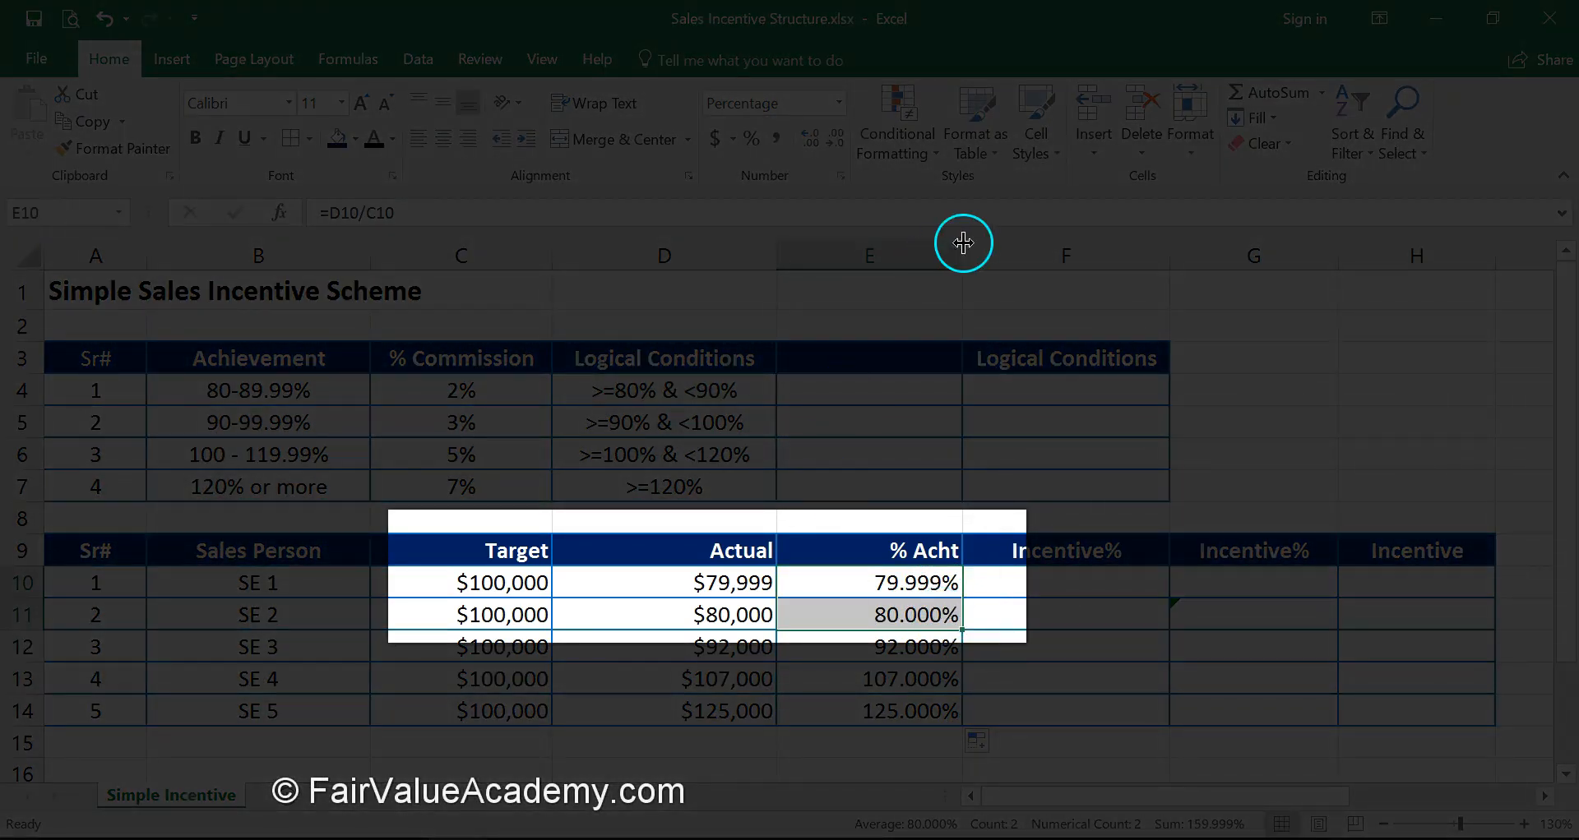
{"action": "left_click", "coordinate": [831, 135]}
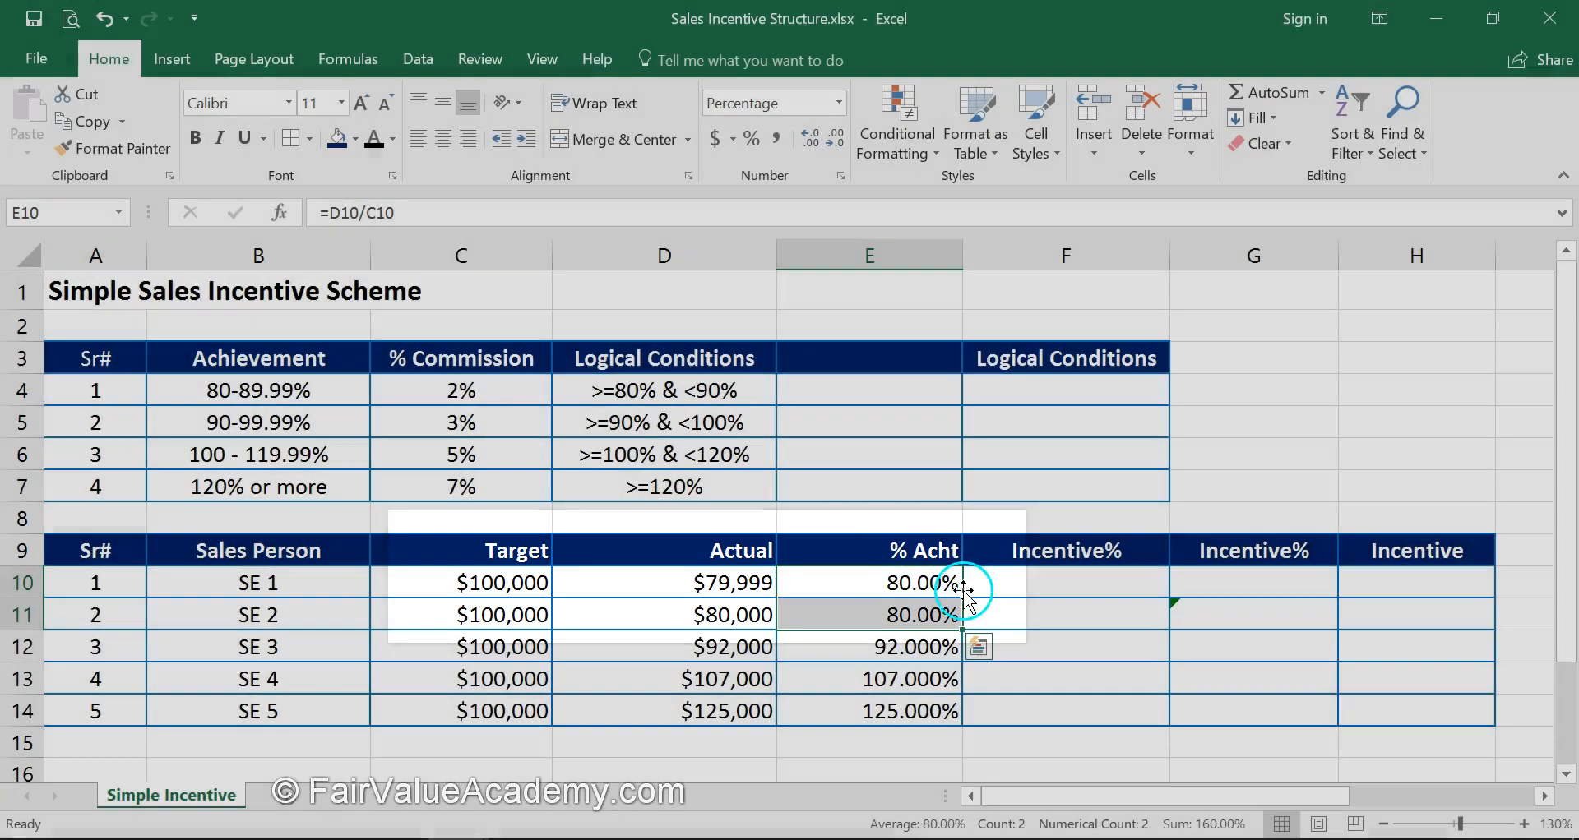
{"action": "left_click", "coordinate": [915, 581]}
{"action": "left_click", "coordinate": [915, 614]}
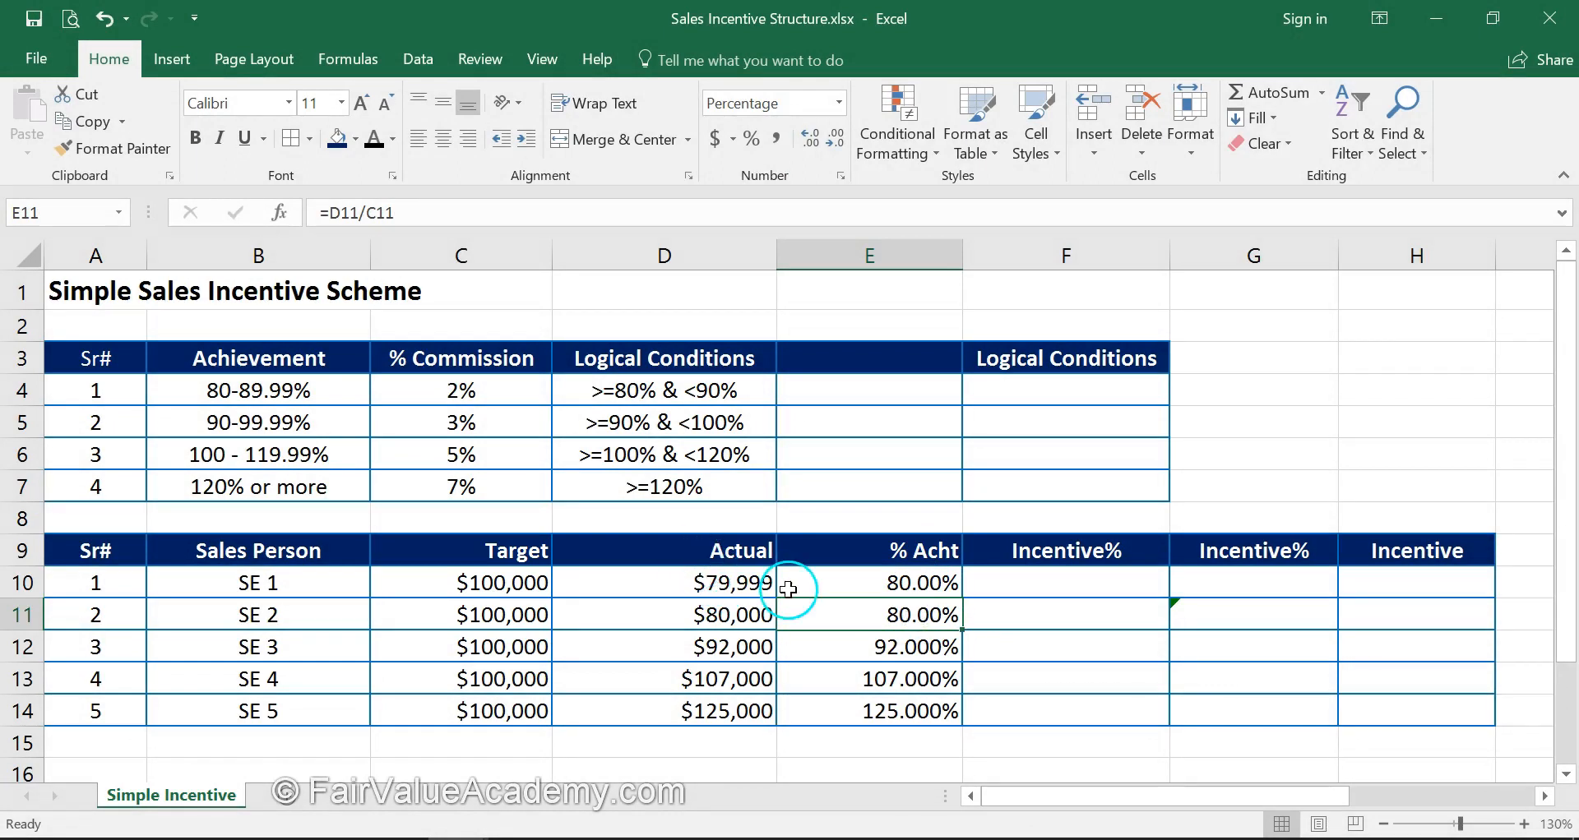
{"action": "left_click_drag", "start_coordinate": [924, 583], "coordinate": [924, 606]}
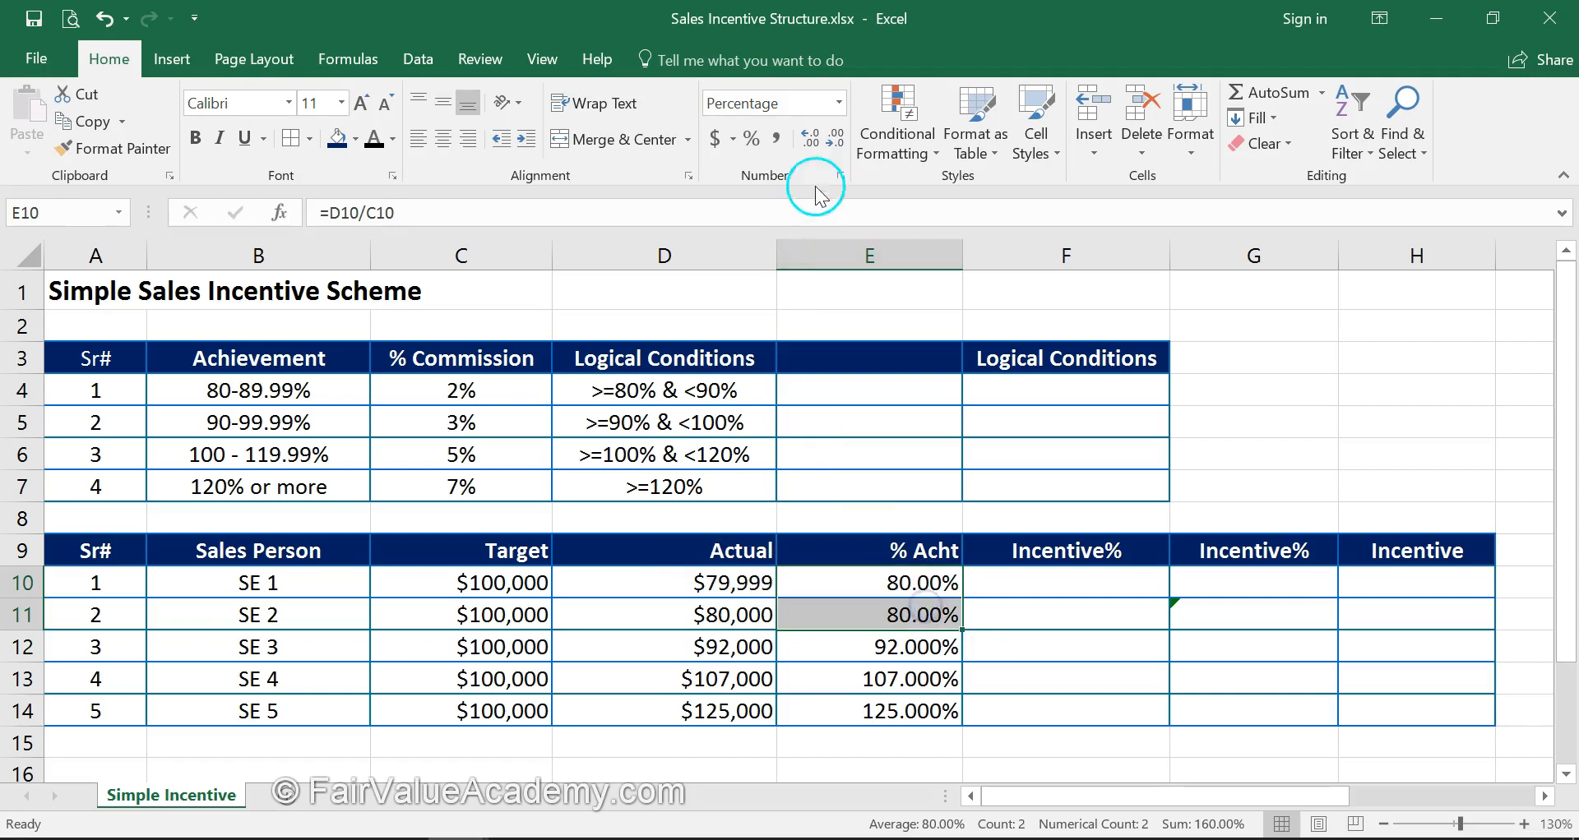
{"action": "left_click", "coordinate": [806, 140]}
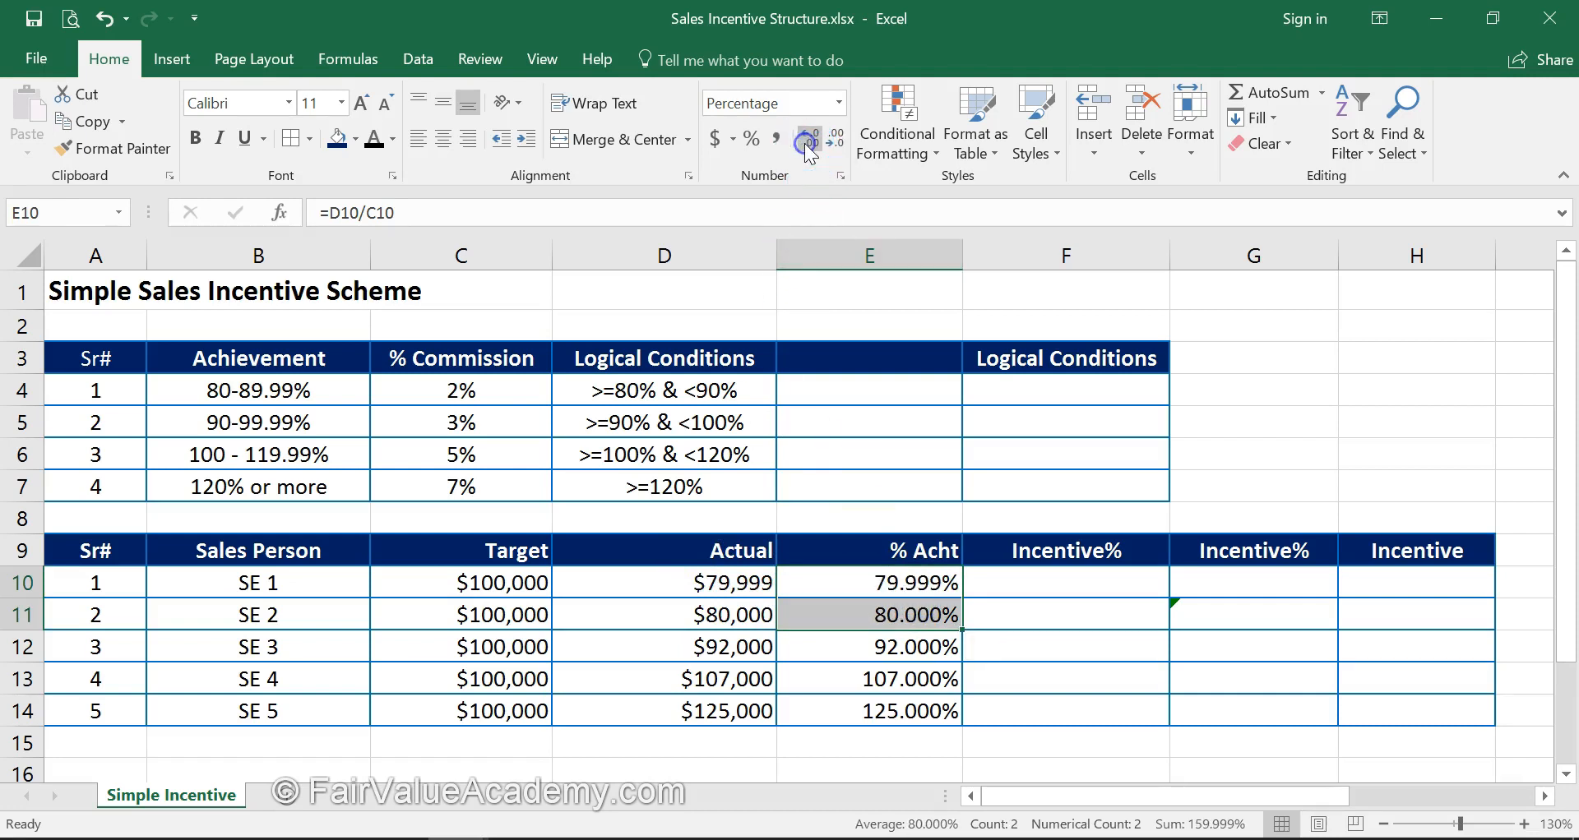
{"action": "left_click", "coordinate": [912, 680]}
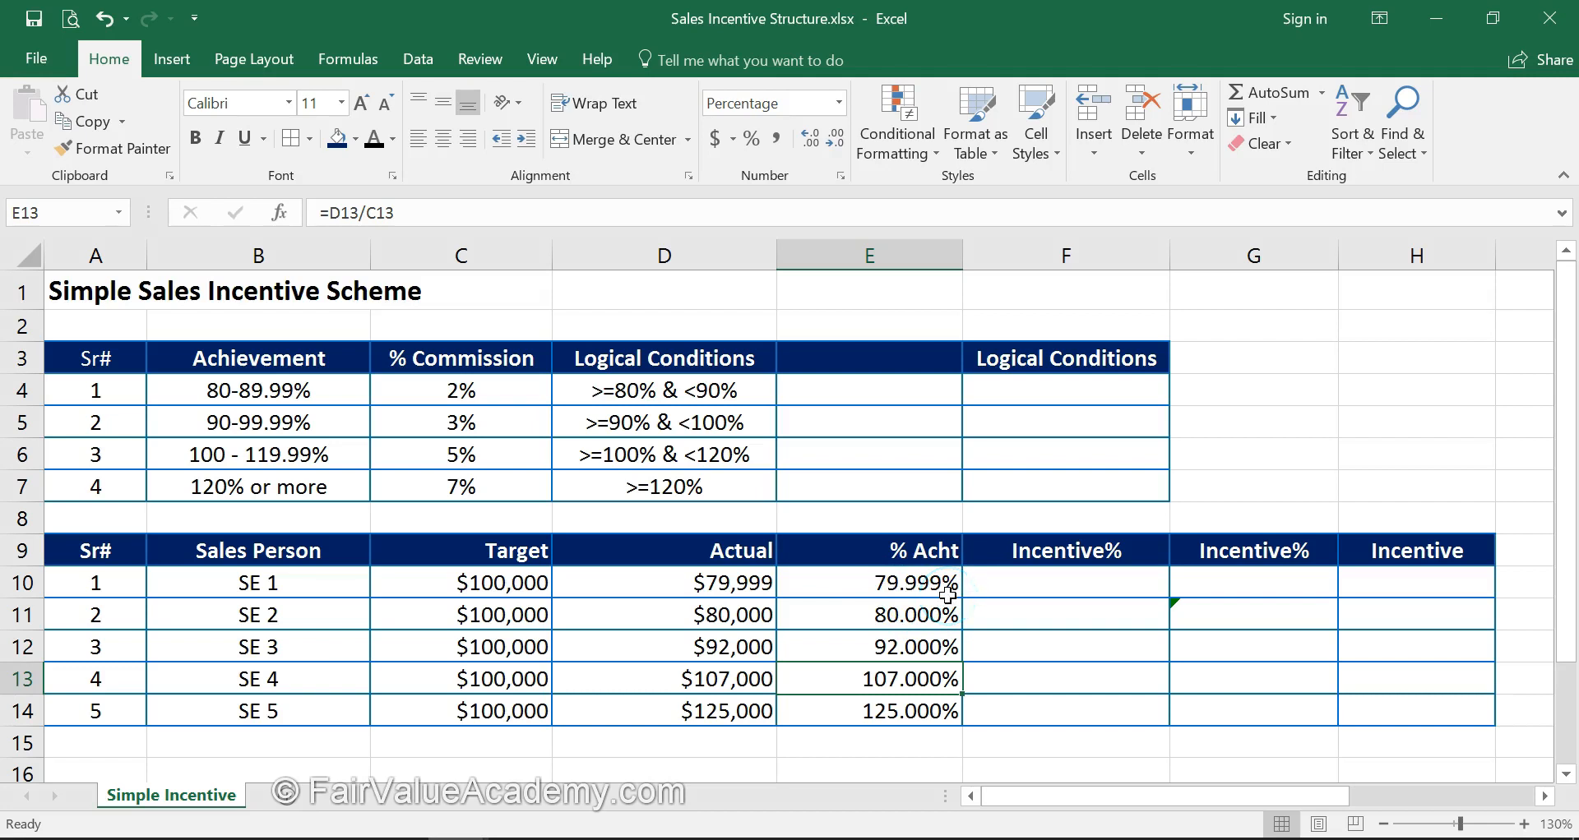
Enlarge the formula bar to several lines in preparation for a long formula in the first Incentive% column.
{"action": "left_click", "coordinate": [637, 392]}
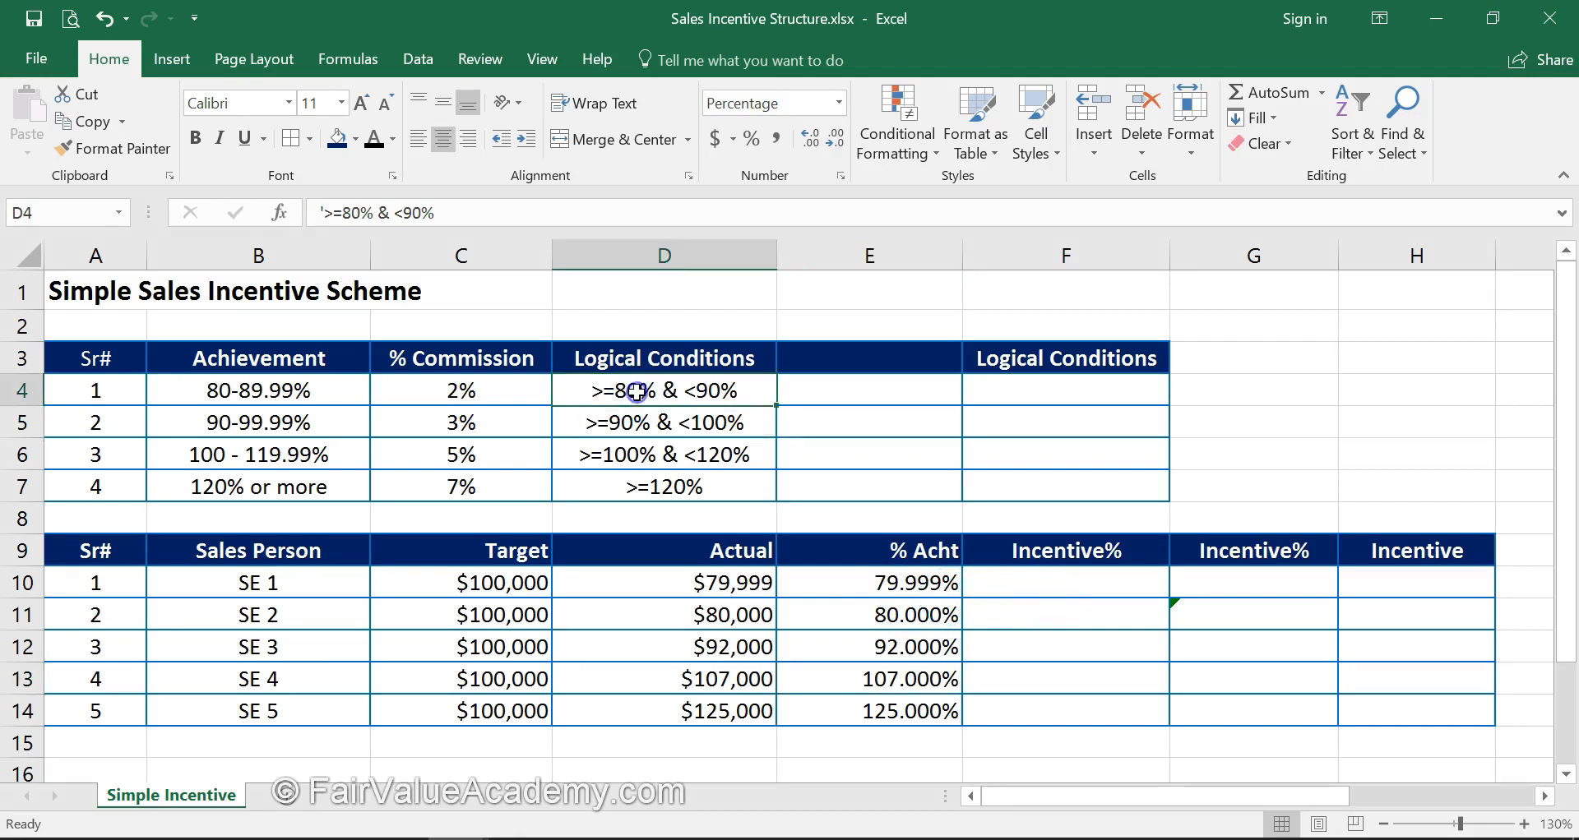
{"action": "left_click", "coordinate": [1045, 581]}
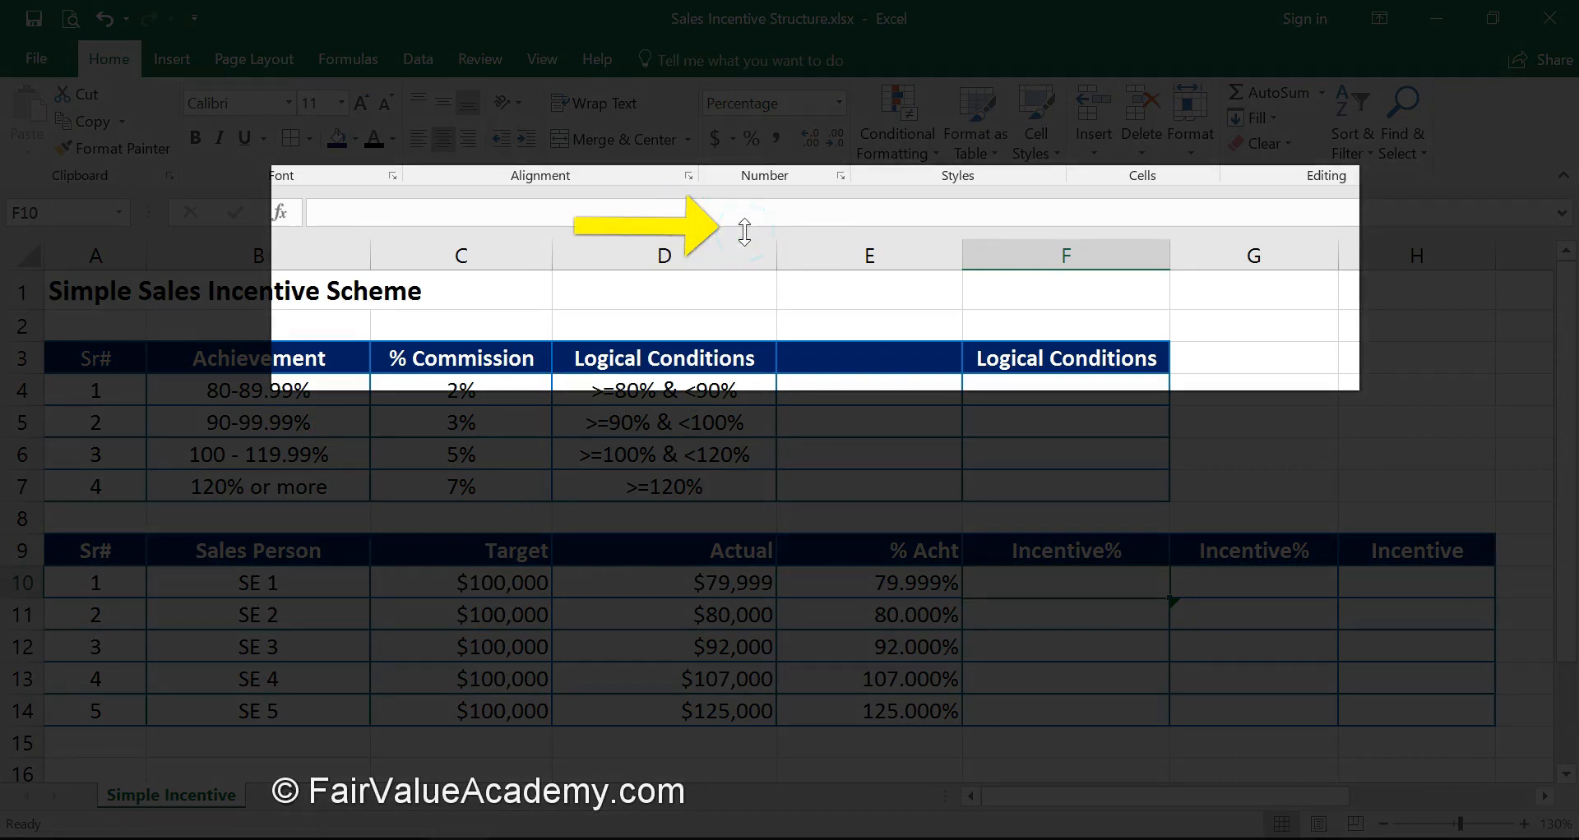
{"action": "left_click_drag", "start_coordinate": [744, 233], "coordinate": [744, 359]}
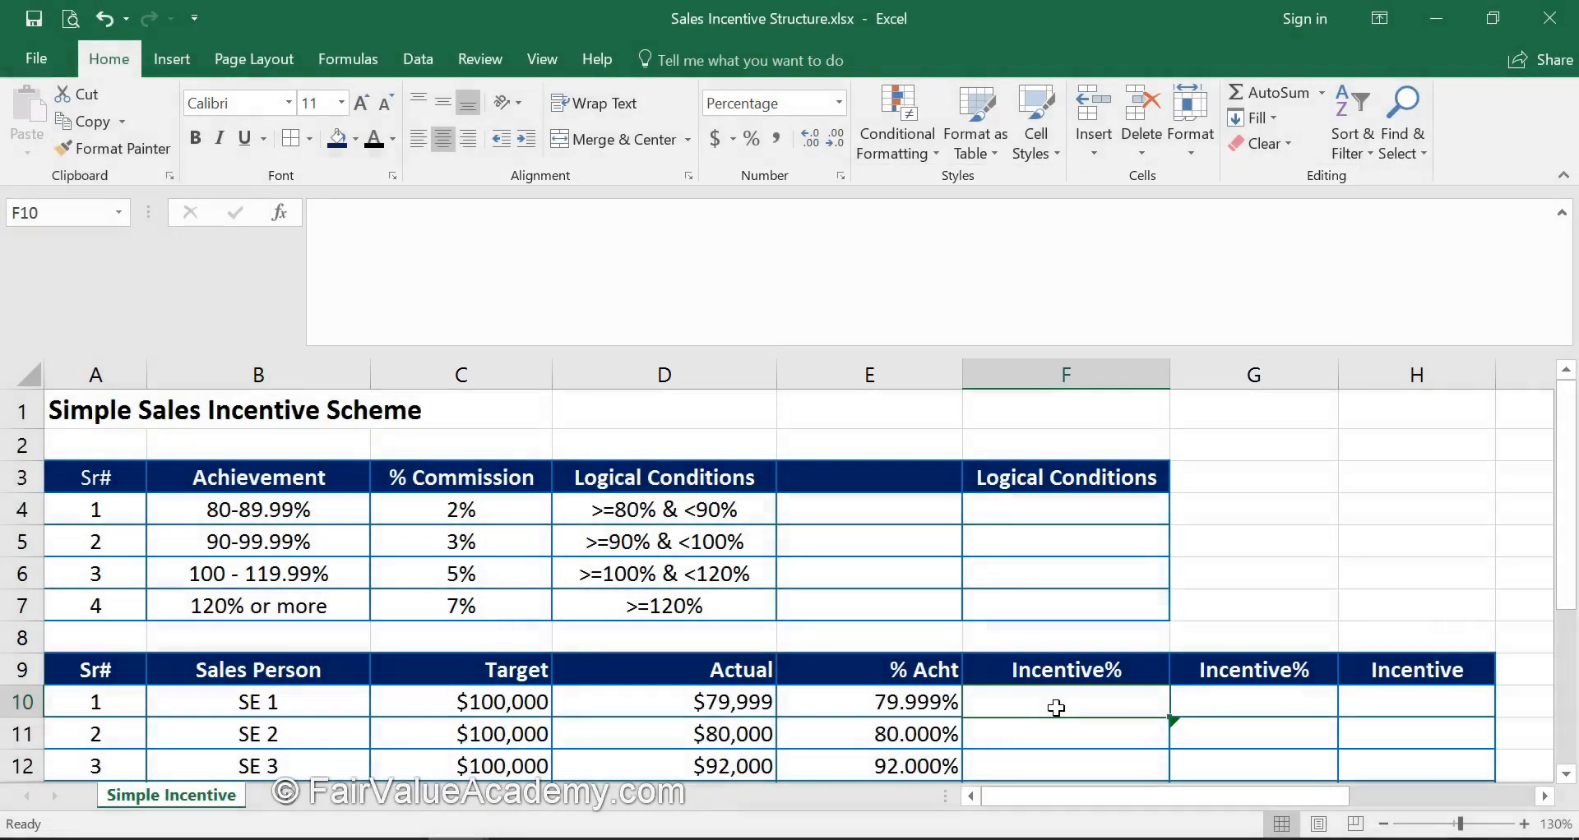
{"action": "key", "text": "Return"}
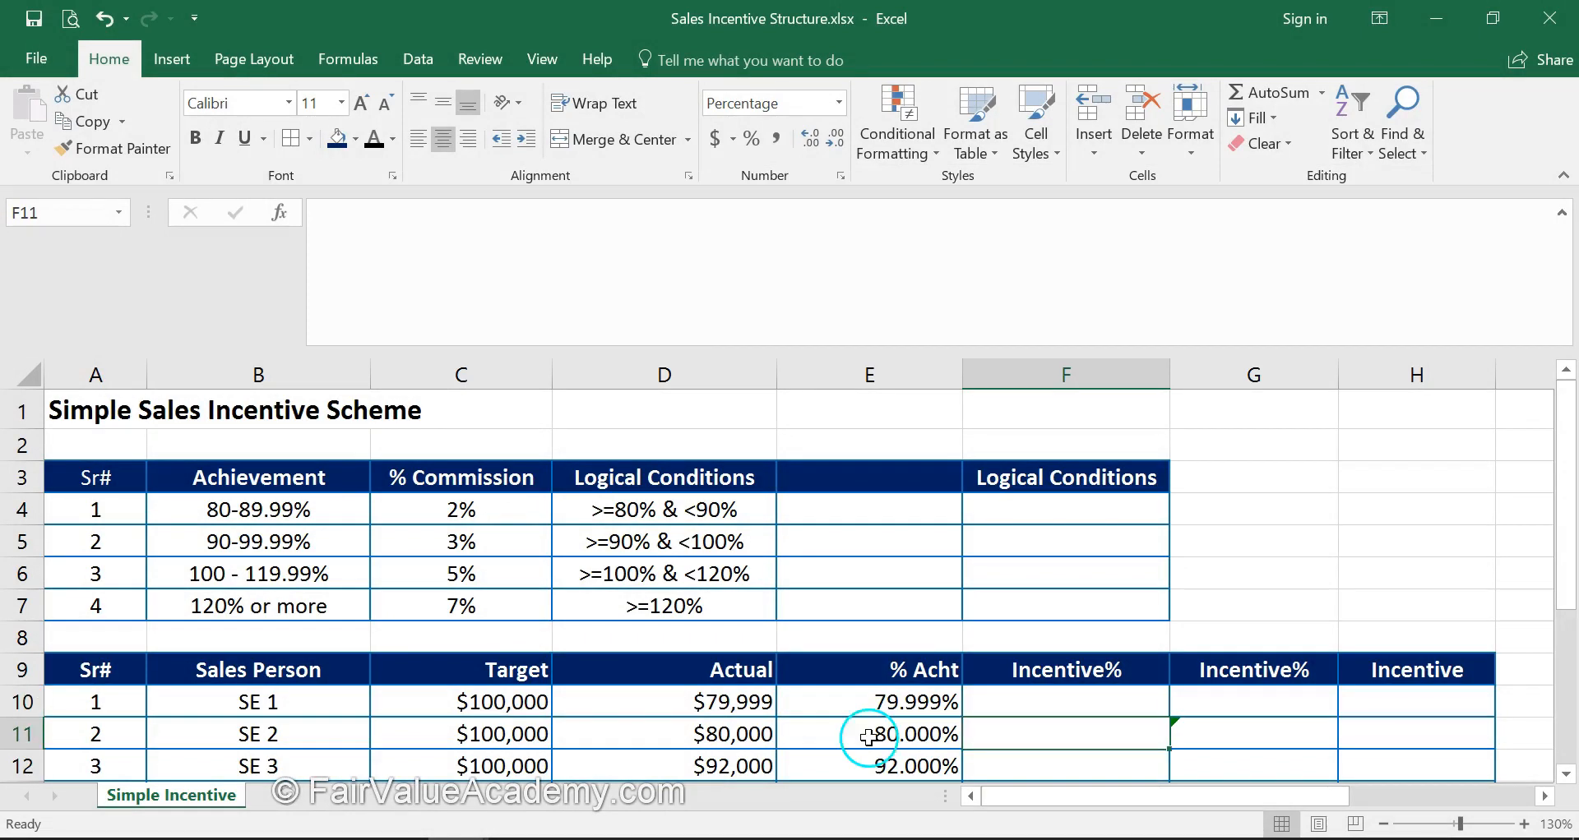
Start an IFS formula in F10 whose first line is =IFS(AND(E10>=80%,E10<90%),C4, followed by a line break.
{"action": "left_click", "coordinate": [1047, 704]}
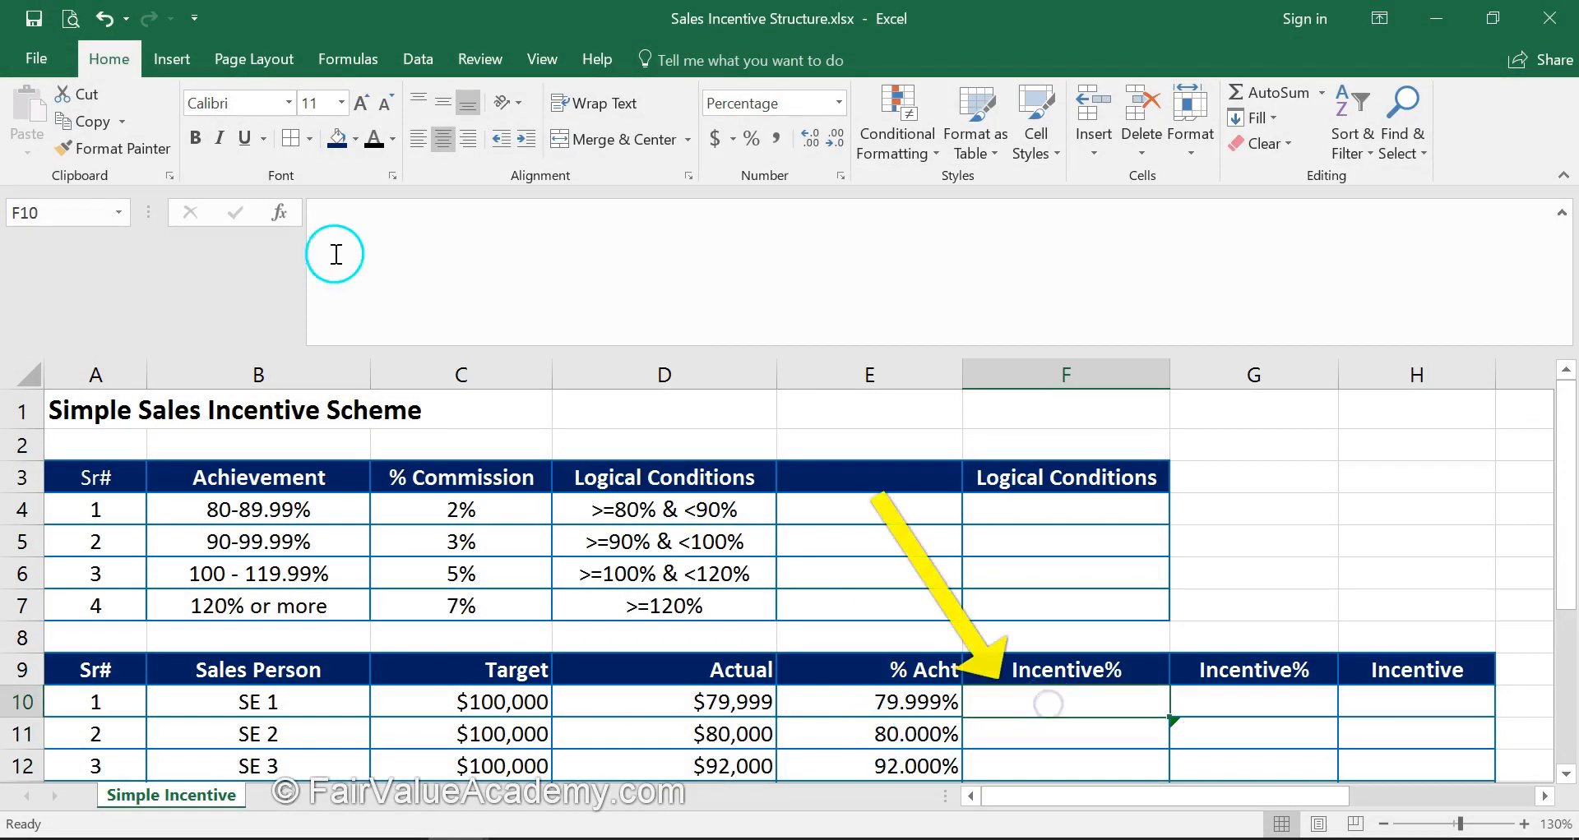
{"action": "type", "text": "=I"}
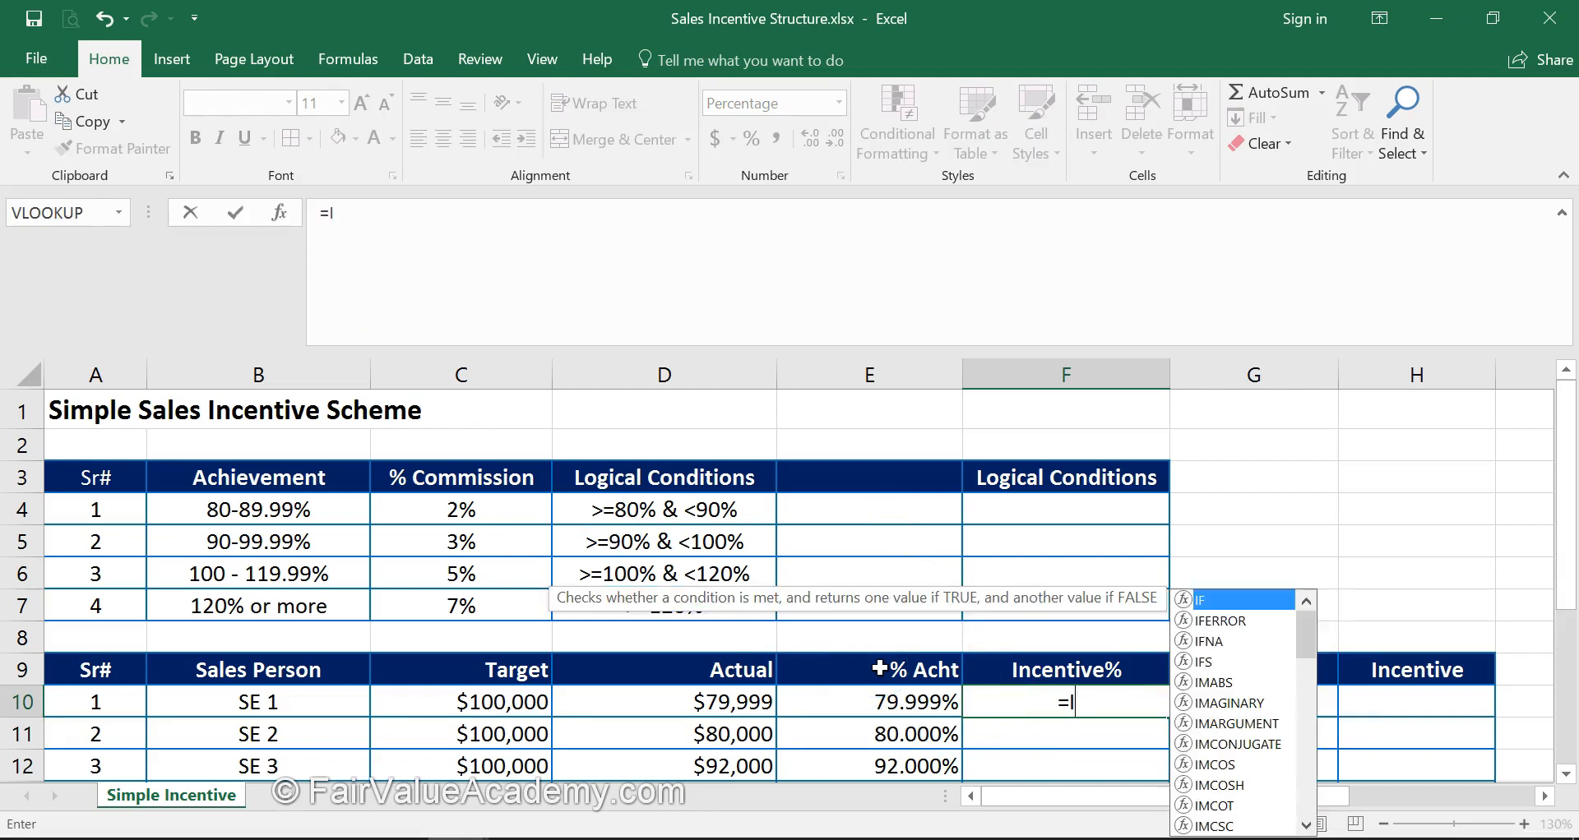
{"action": "type", "text": "FS("}
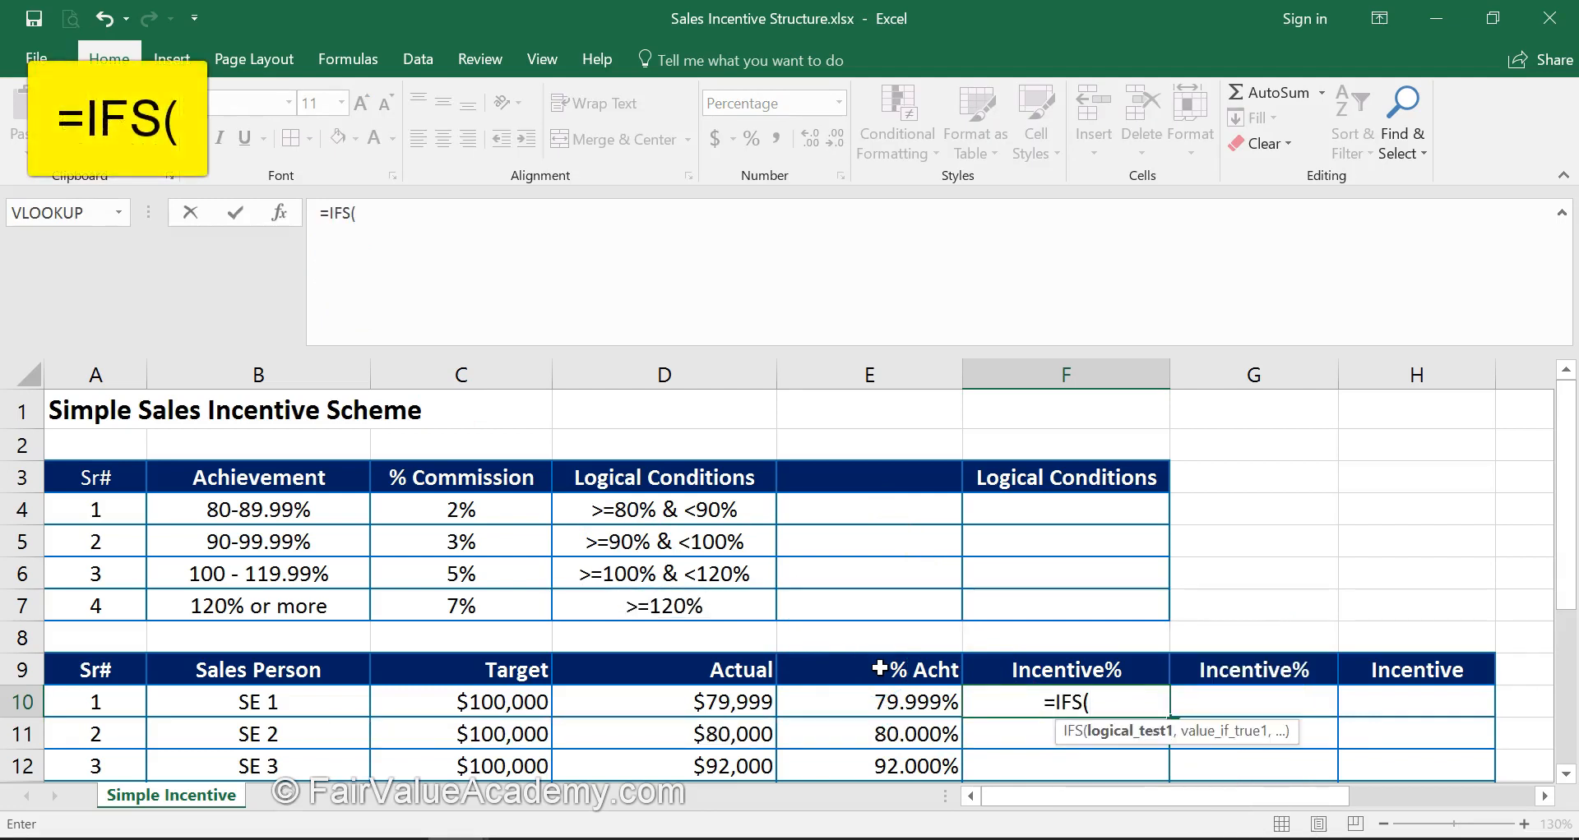
{"action": "type", "text": "AND("}
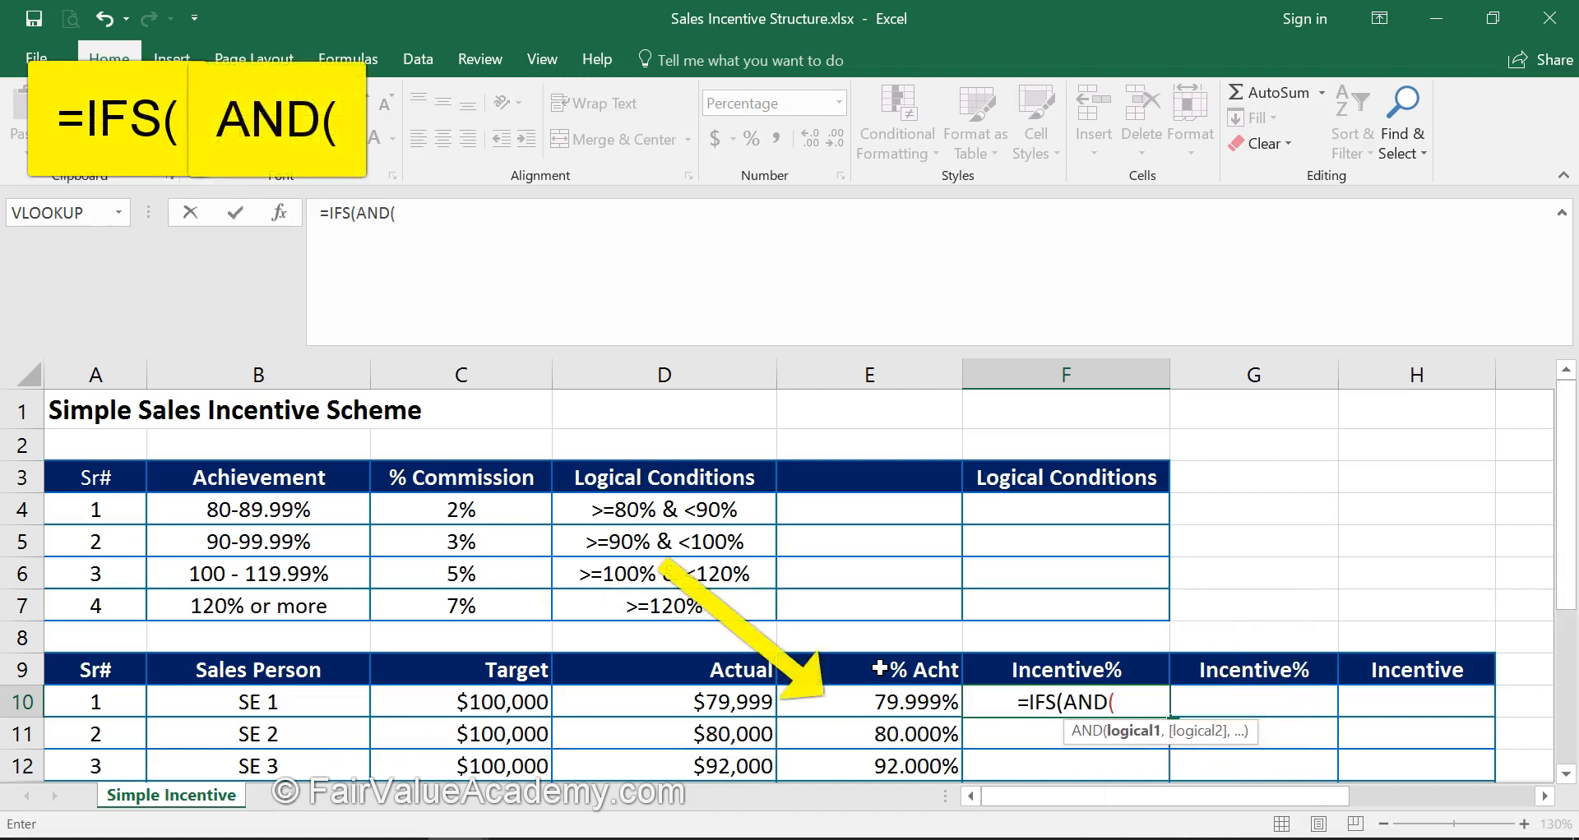
{"action": "left_click", "coordinate": [843, 701]}
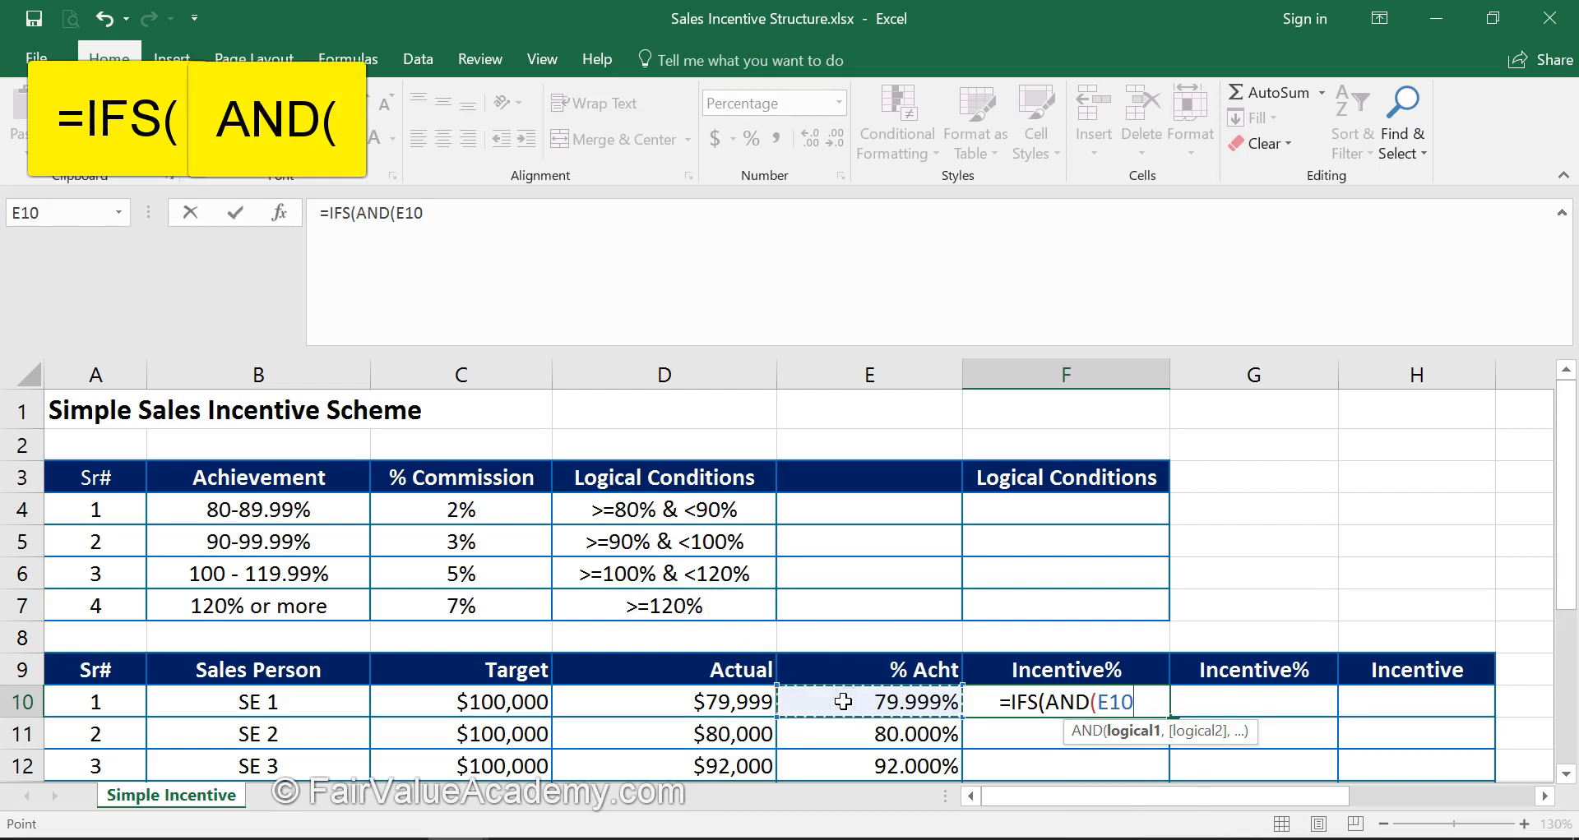
{"action": "type", "text": ">="}
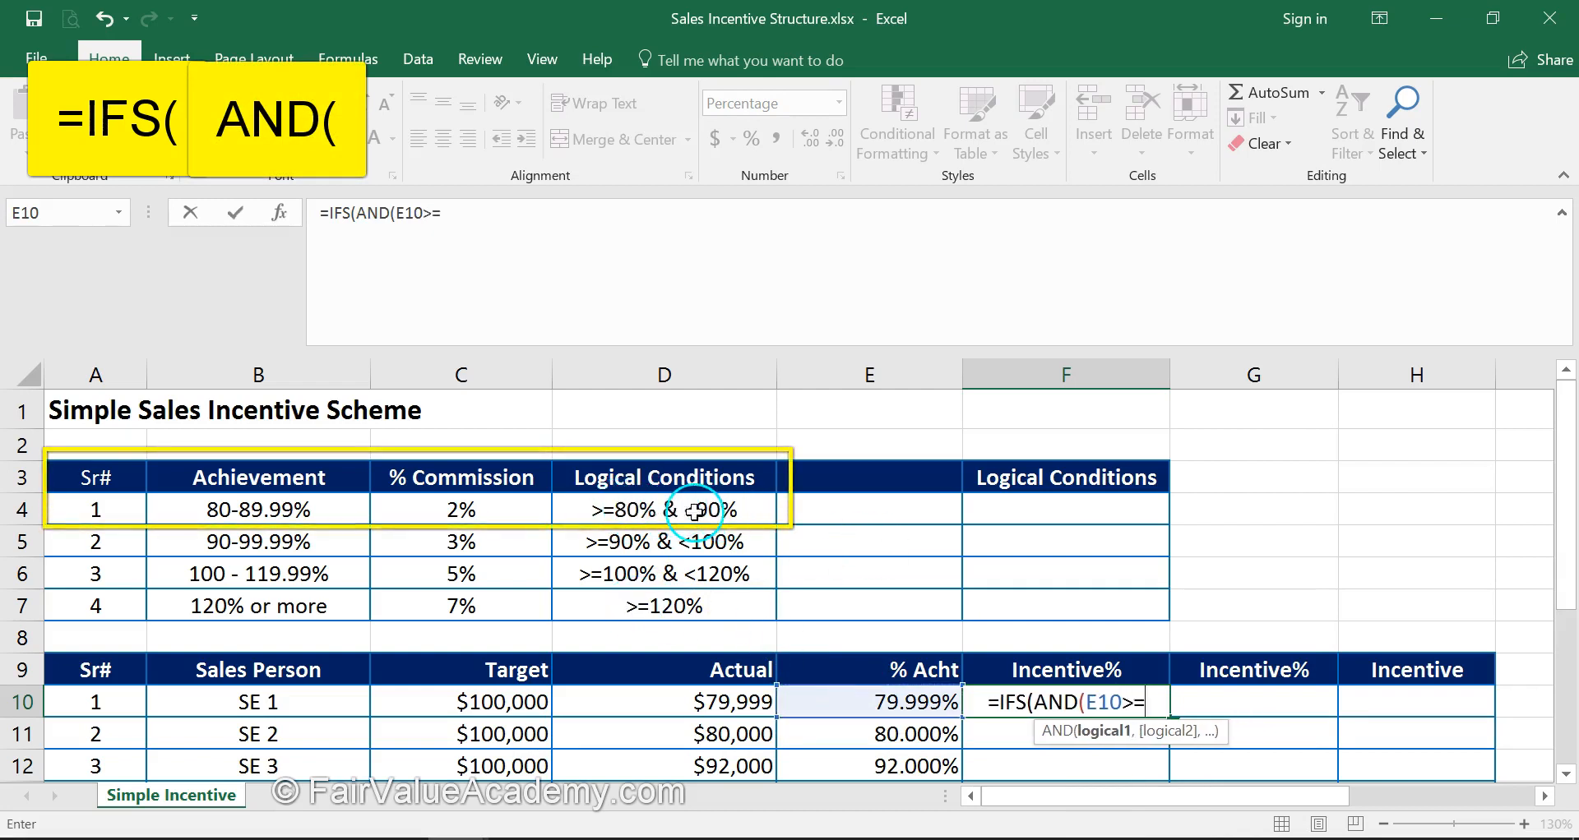
{"action": "type", "text": "80%,"}
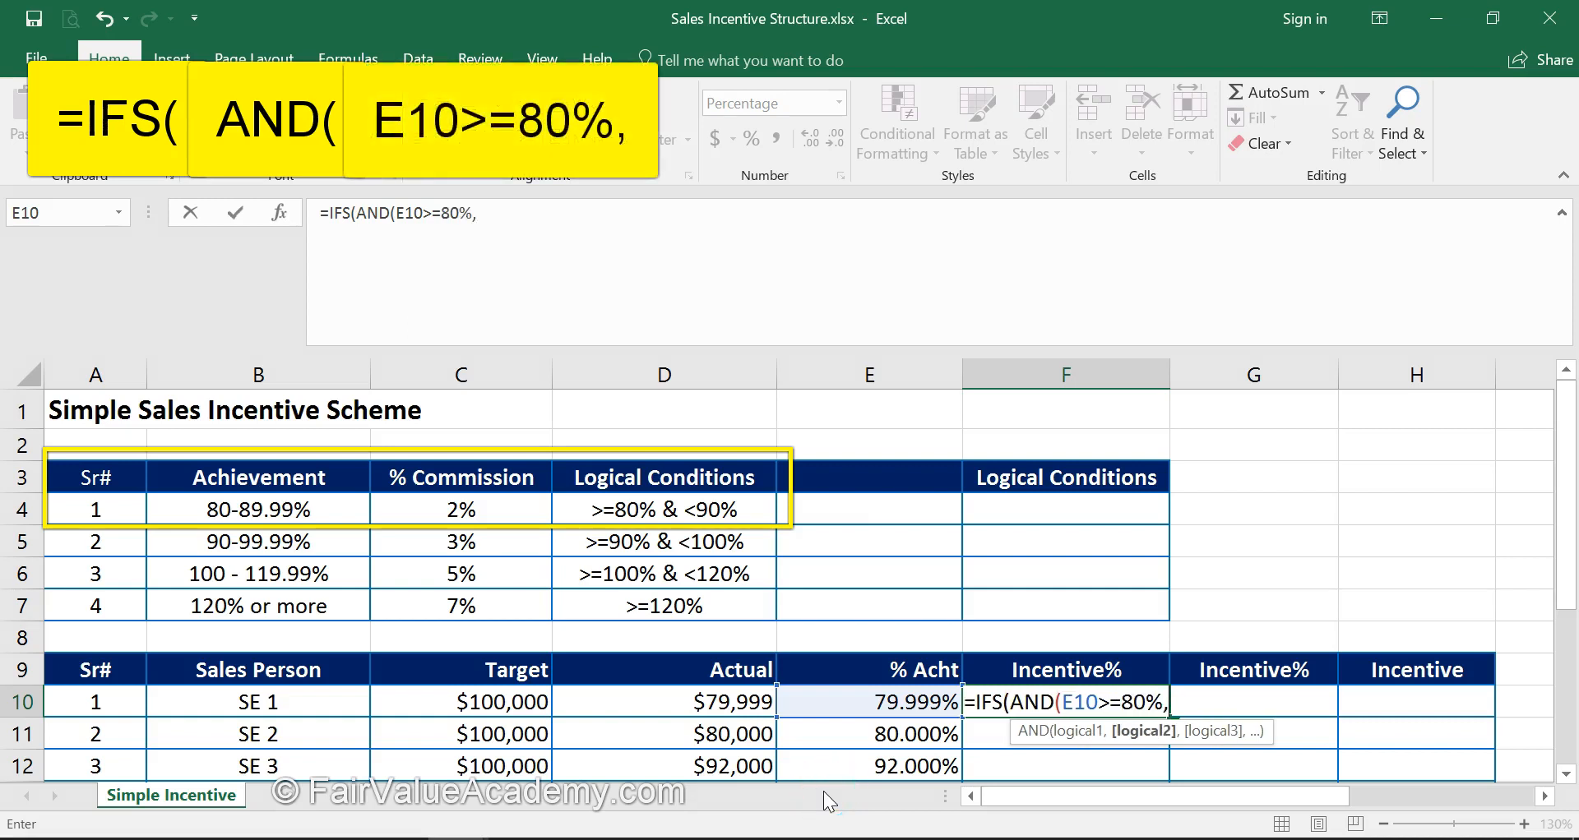
{"action": "left_click", "coordinate": [896, 704]}
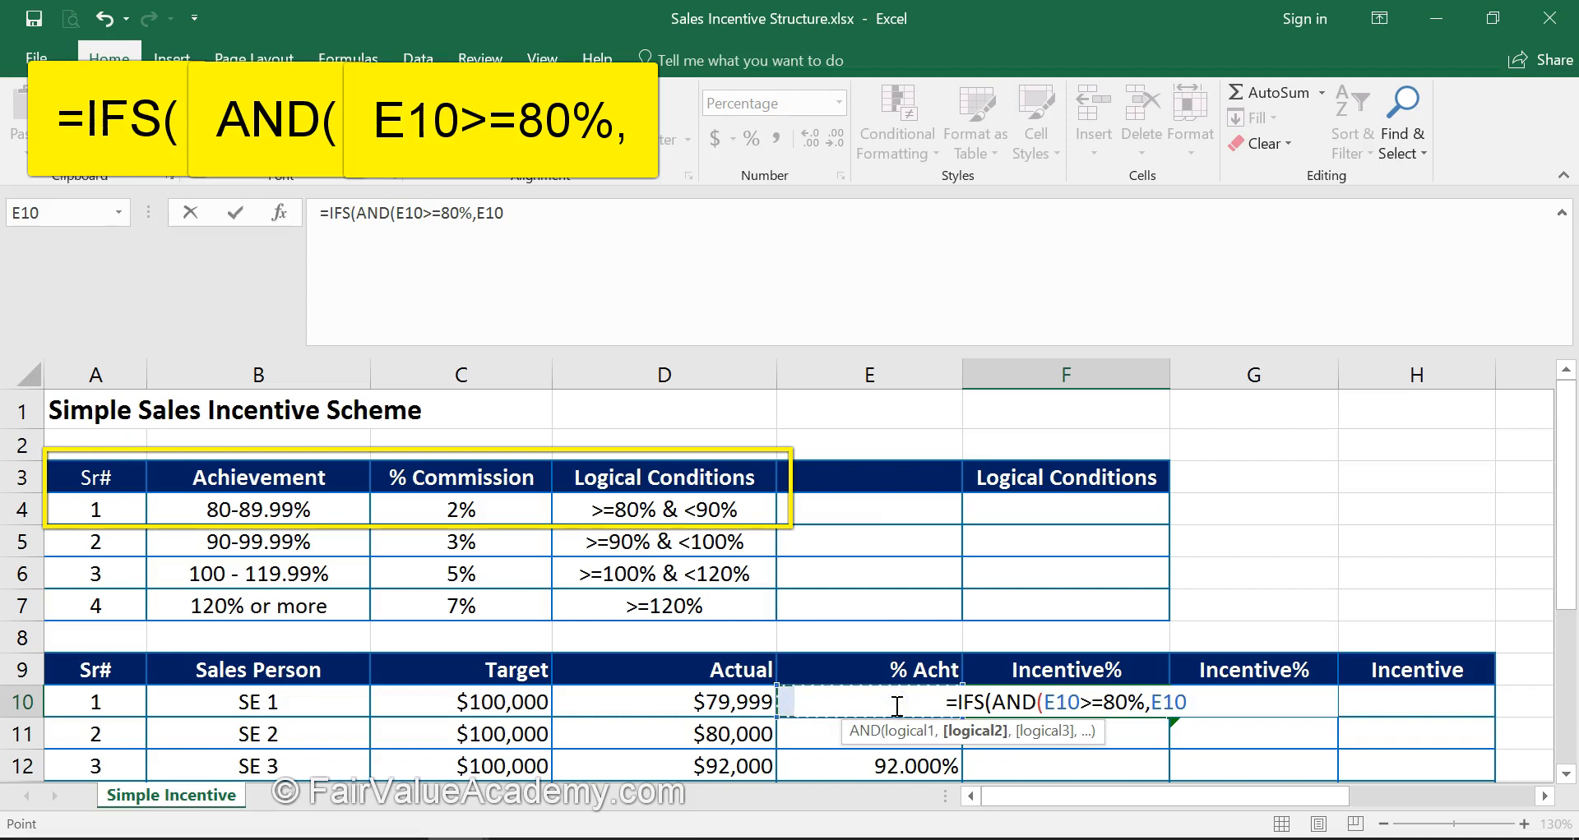
{"action": "type", "text": "<90"}
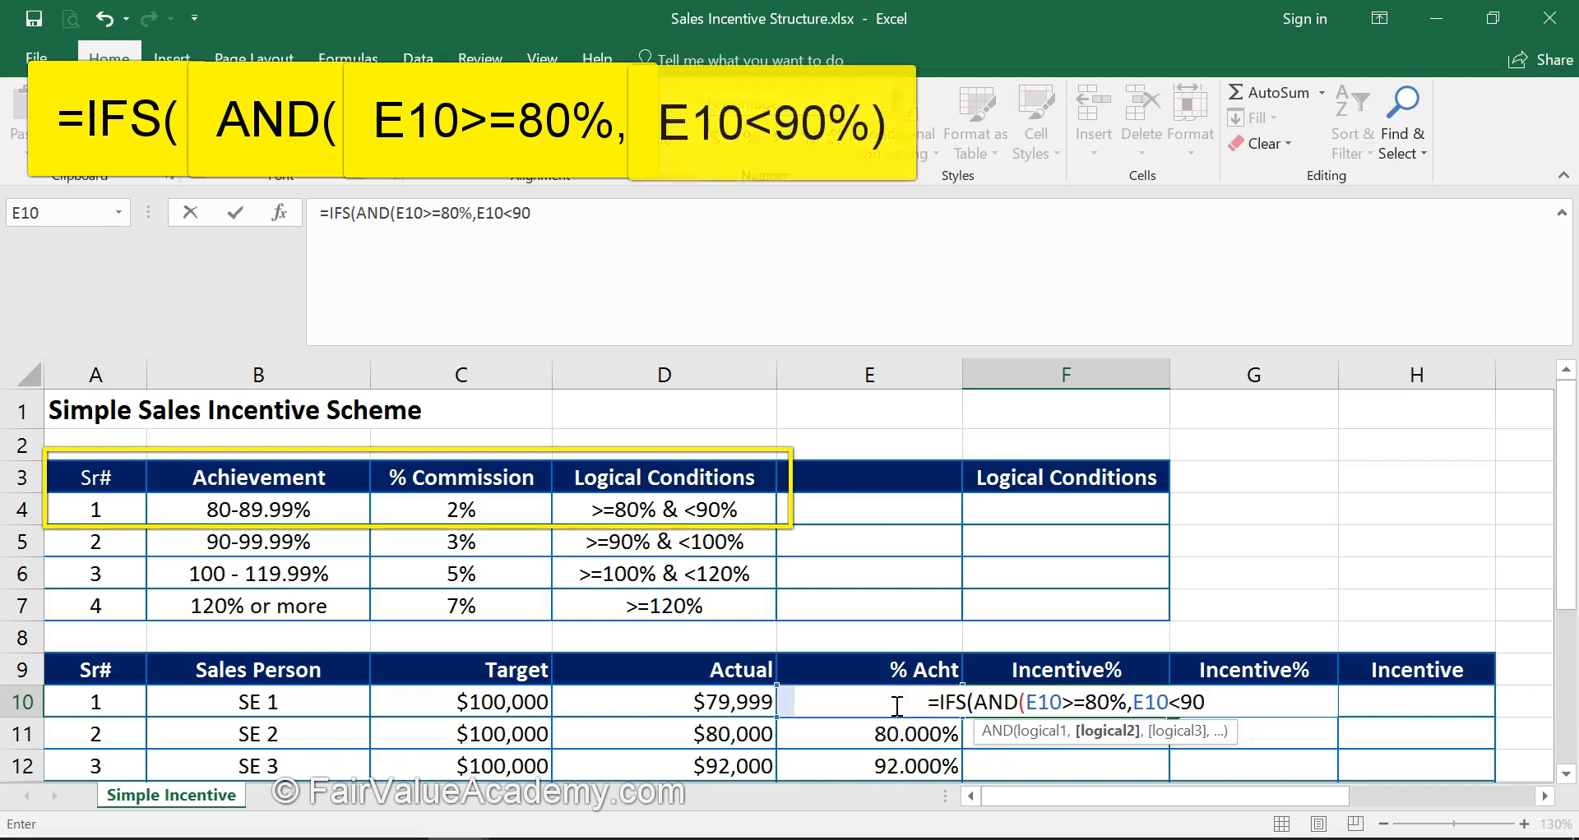
{"action": "type", "text": "%)"}
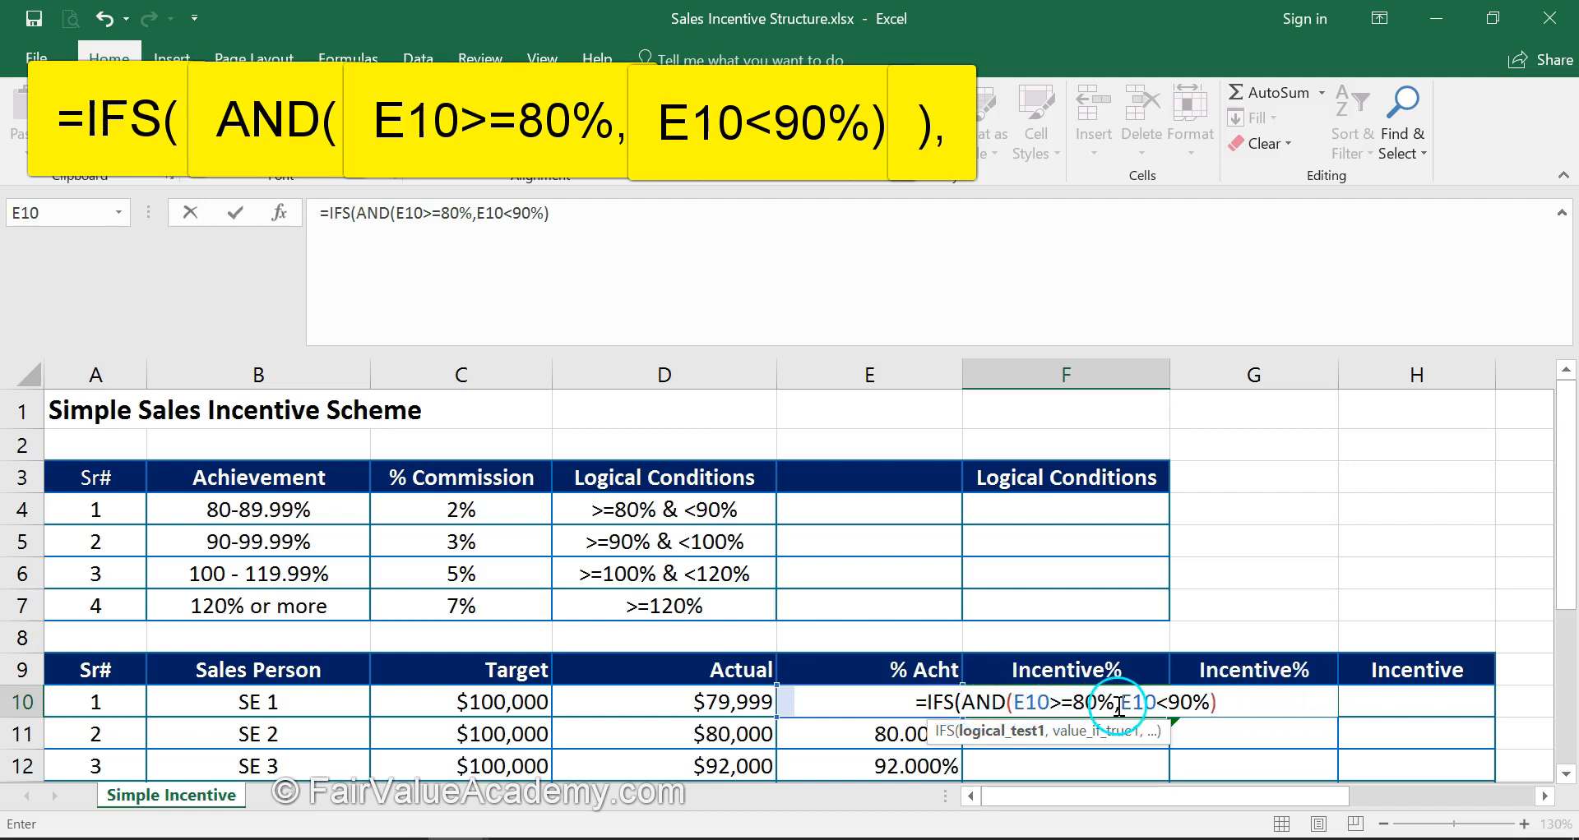
{"action": "type", "text": ","}
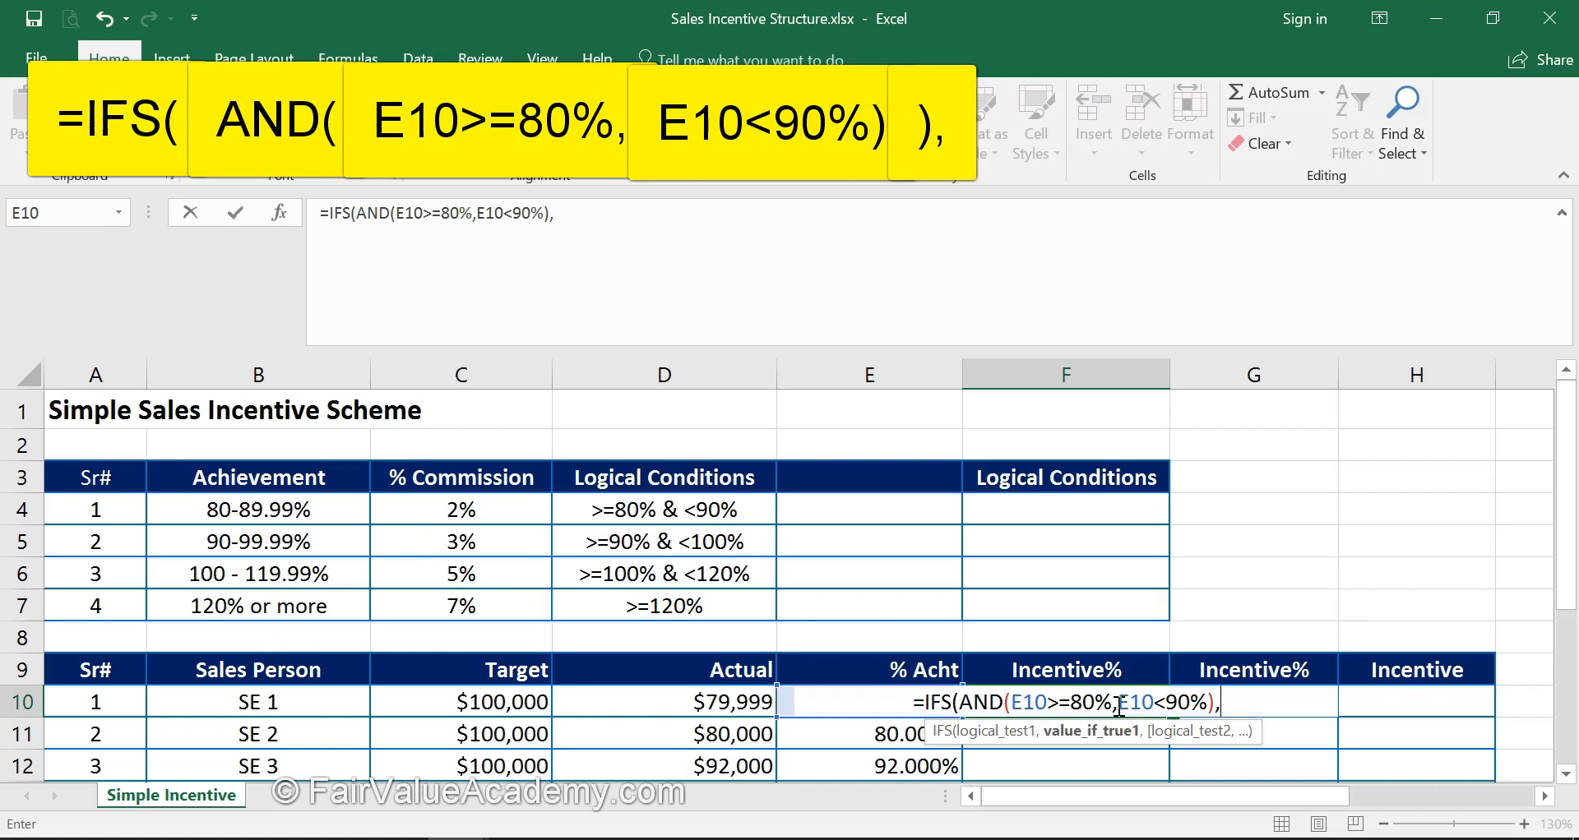
{"action": "left_click", "coordinate": [483, 506]}
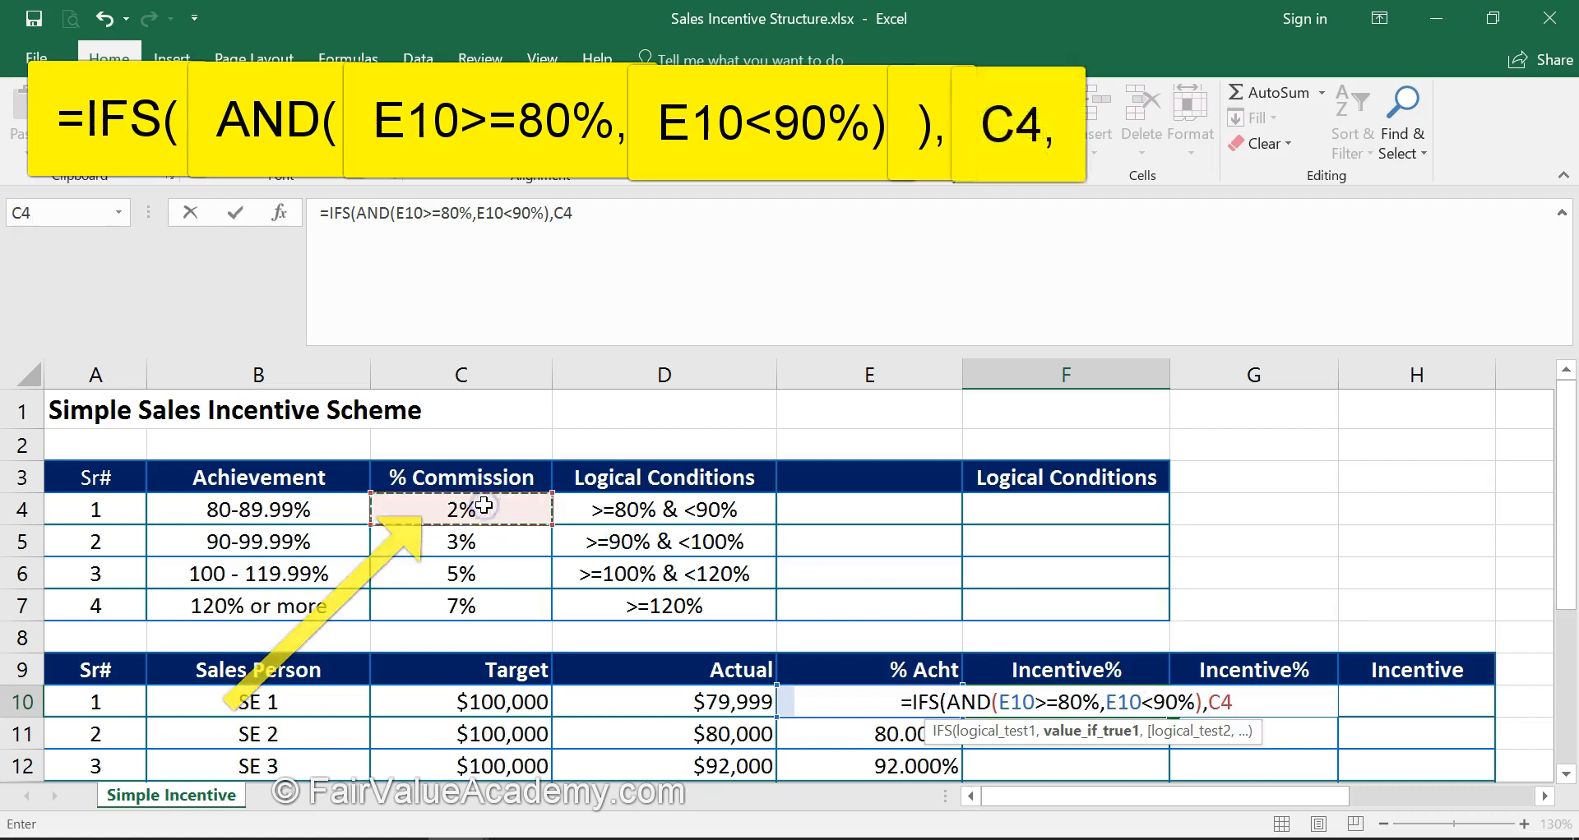
{"action": "type", "text": ","}
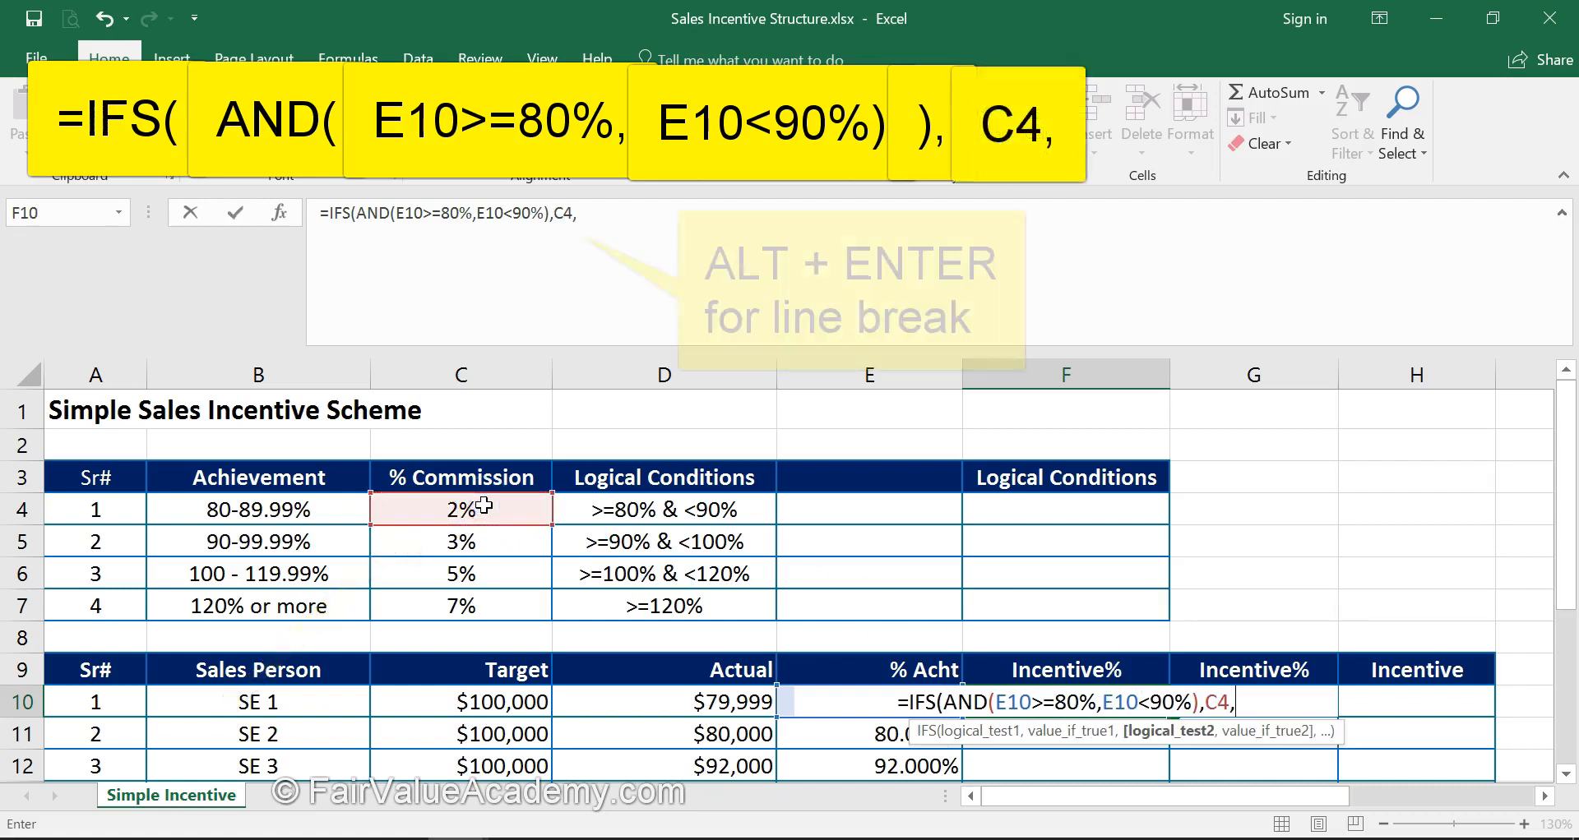
{"action": "key", "text": "alt+Return"}
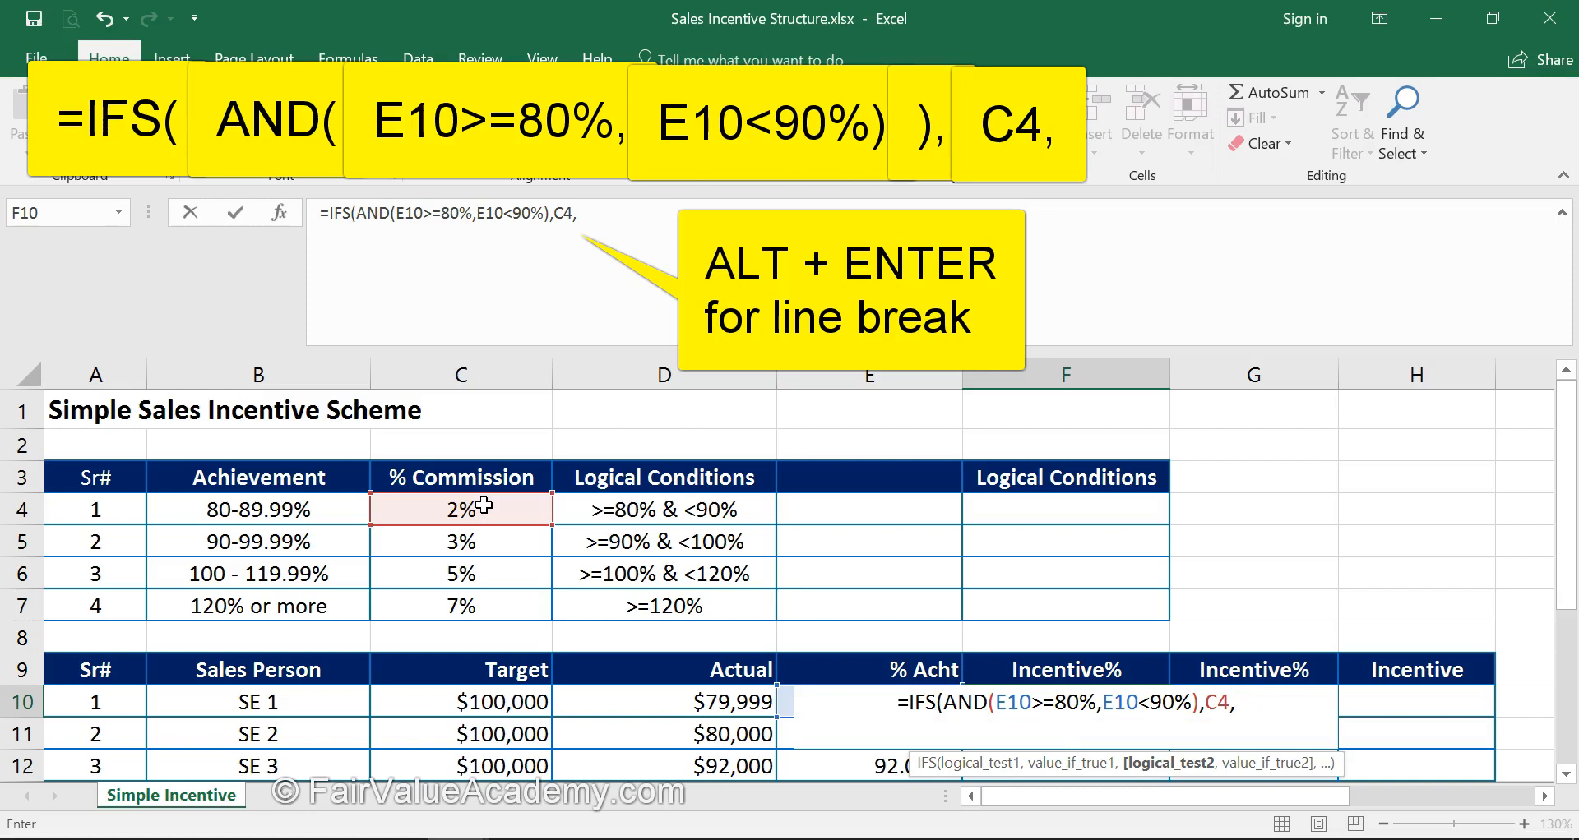
Add the second tier to the F10 formula as AND(E10>=90%,E10<100%),C5, and end it with a line break.
{"action": "type", "text": "AND("}
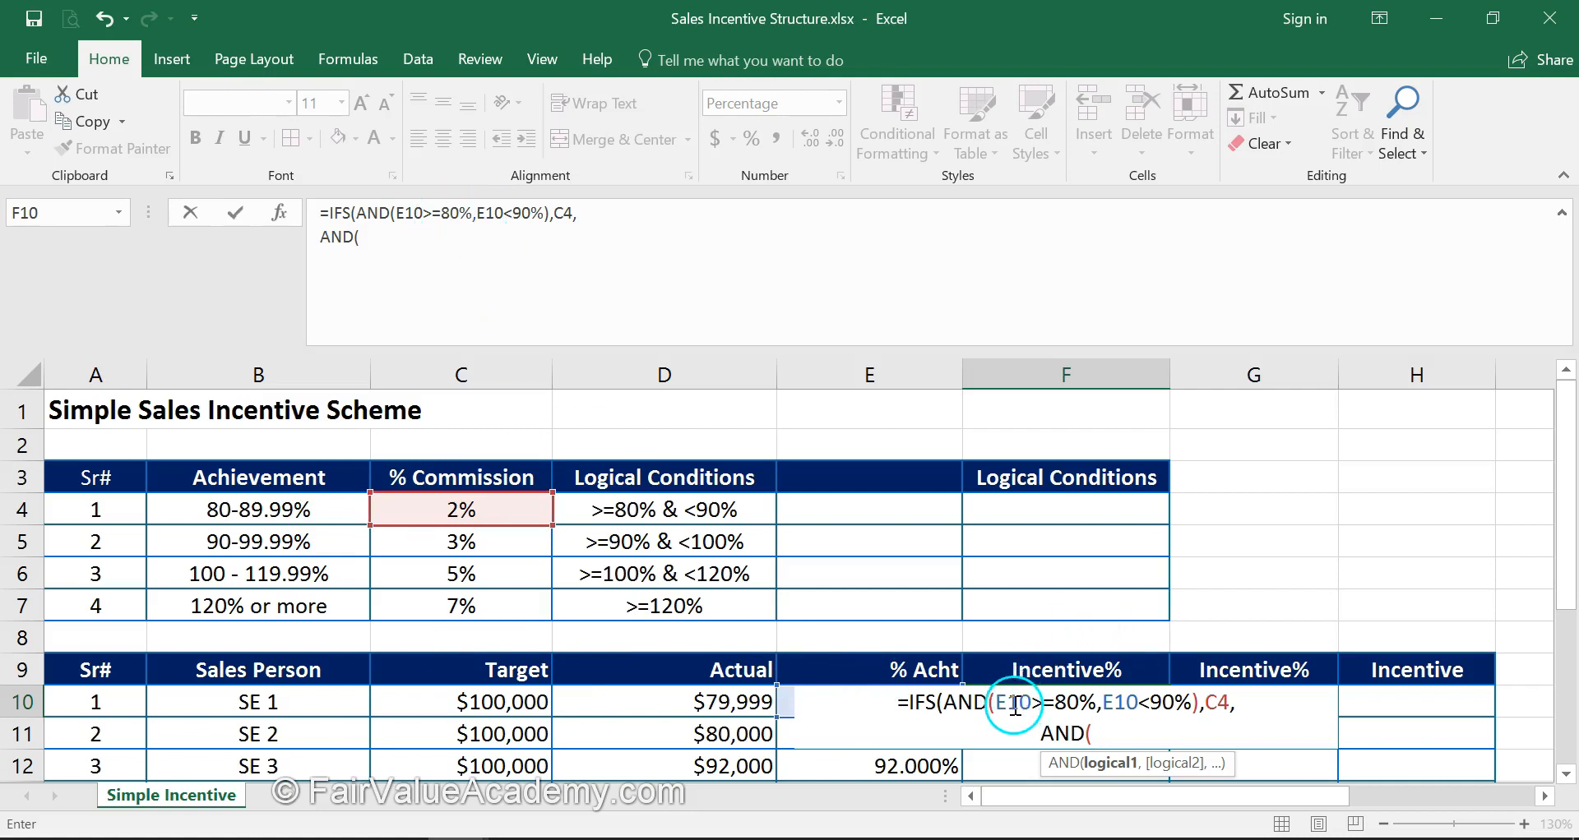
{"action": "type", "text": "E10"}
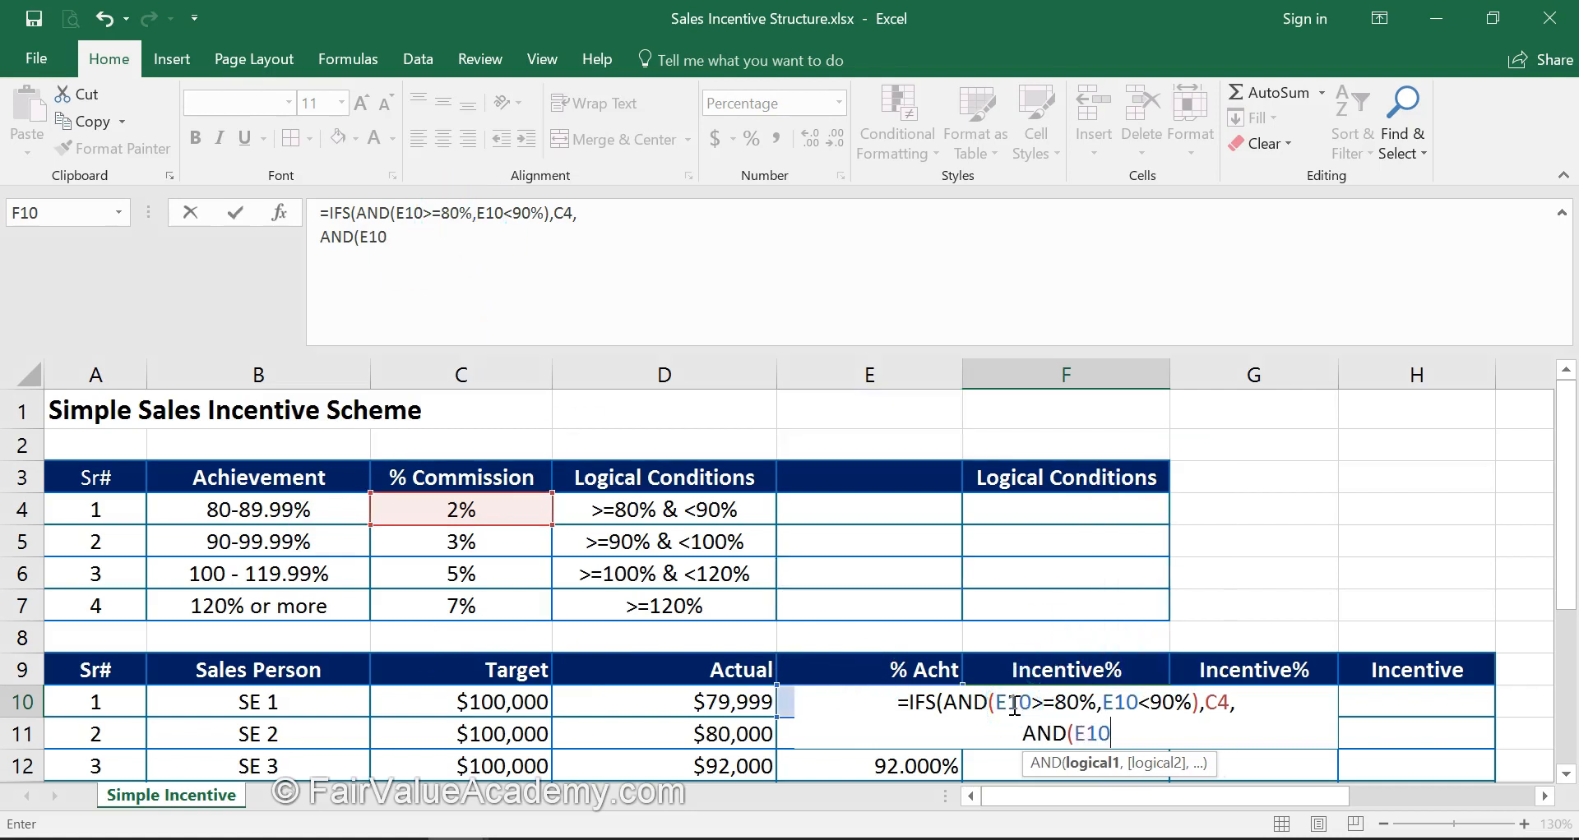
{"action": "type", "text": ">=90"}
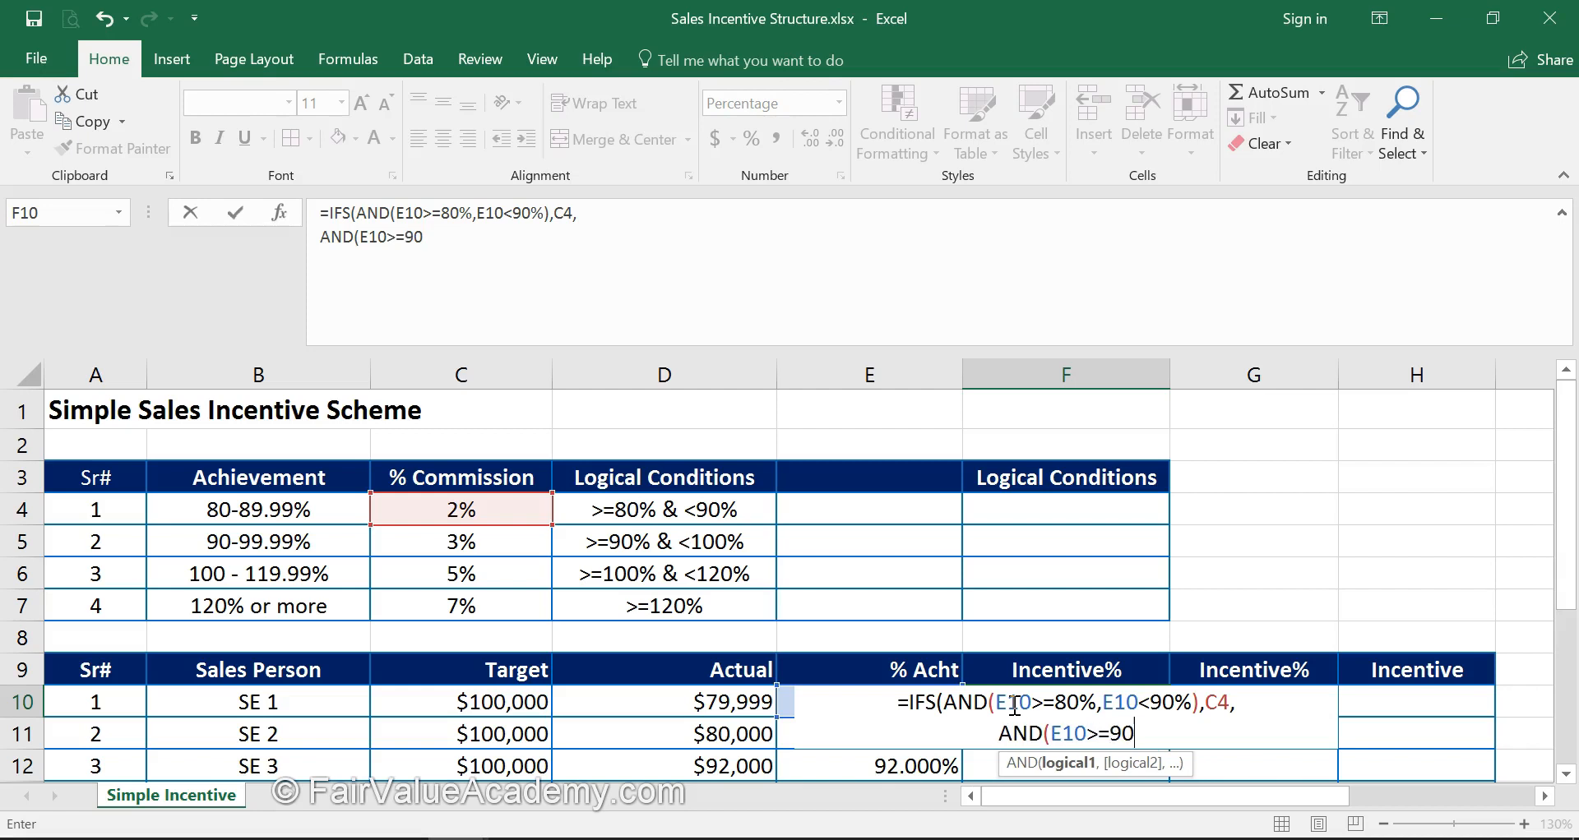
{"action": "type", "text": "%,"}
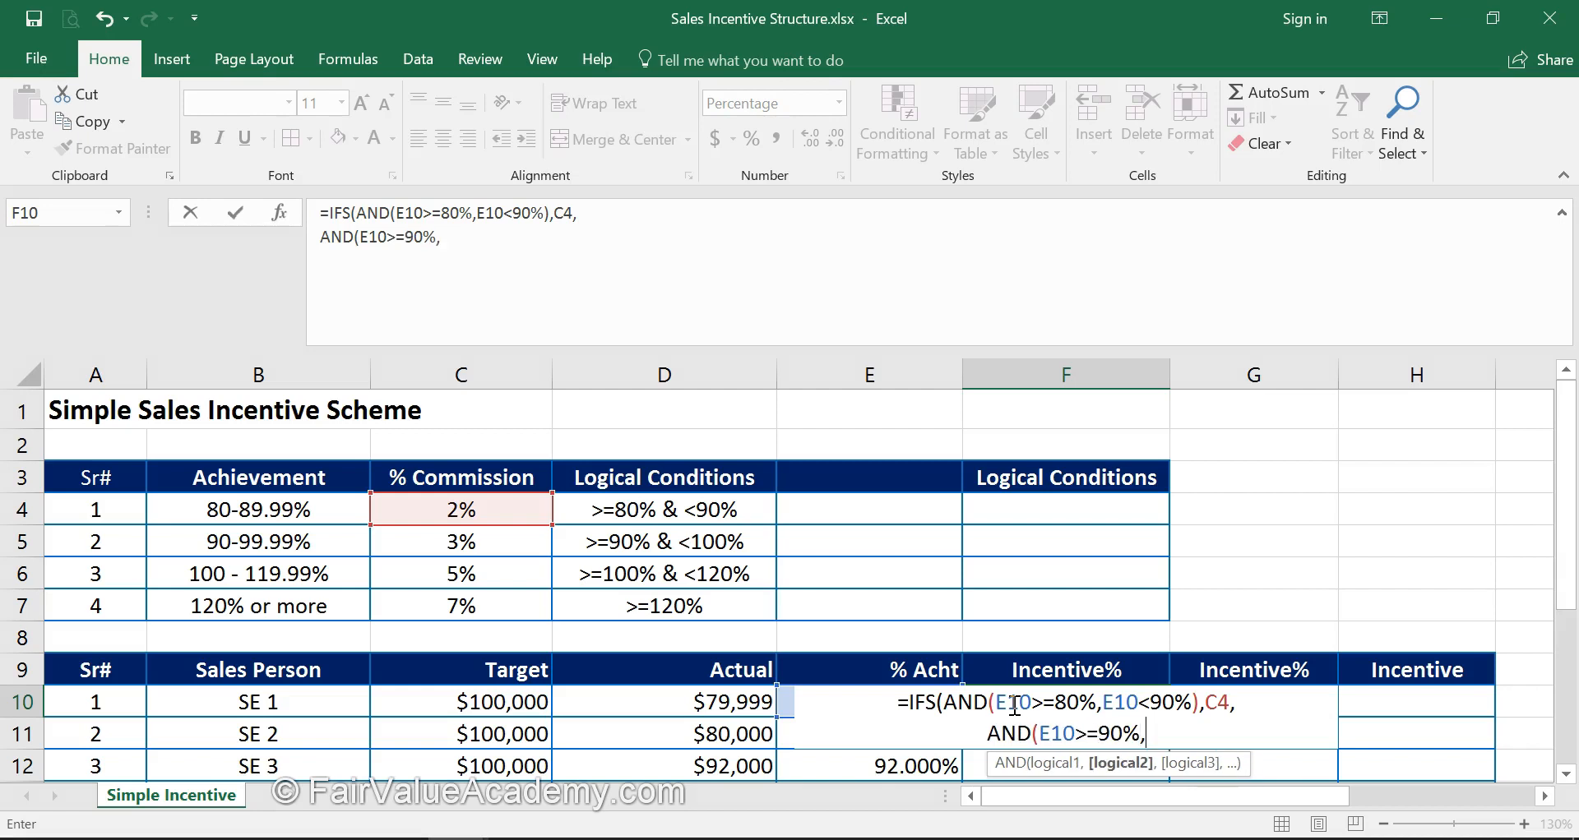
{"action": "type", "text": "E10<"}
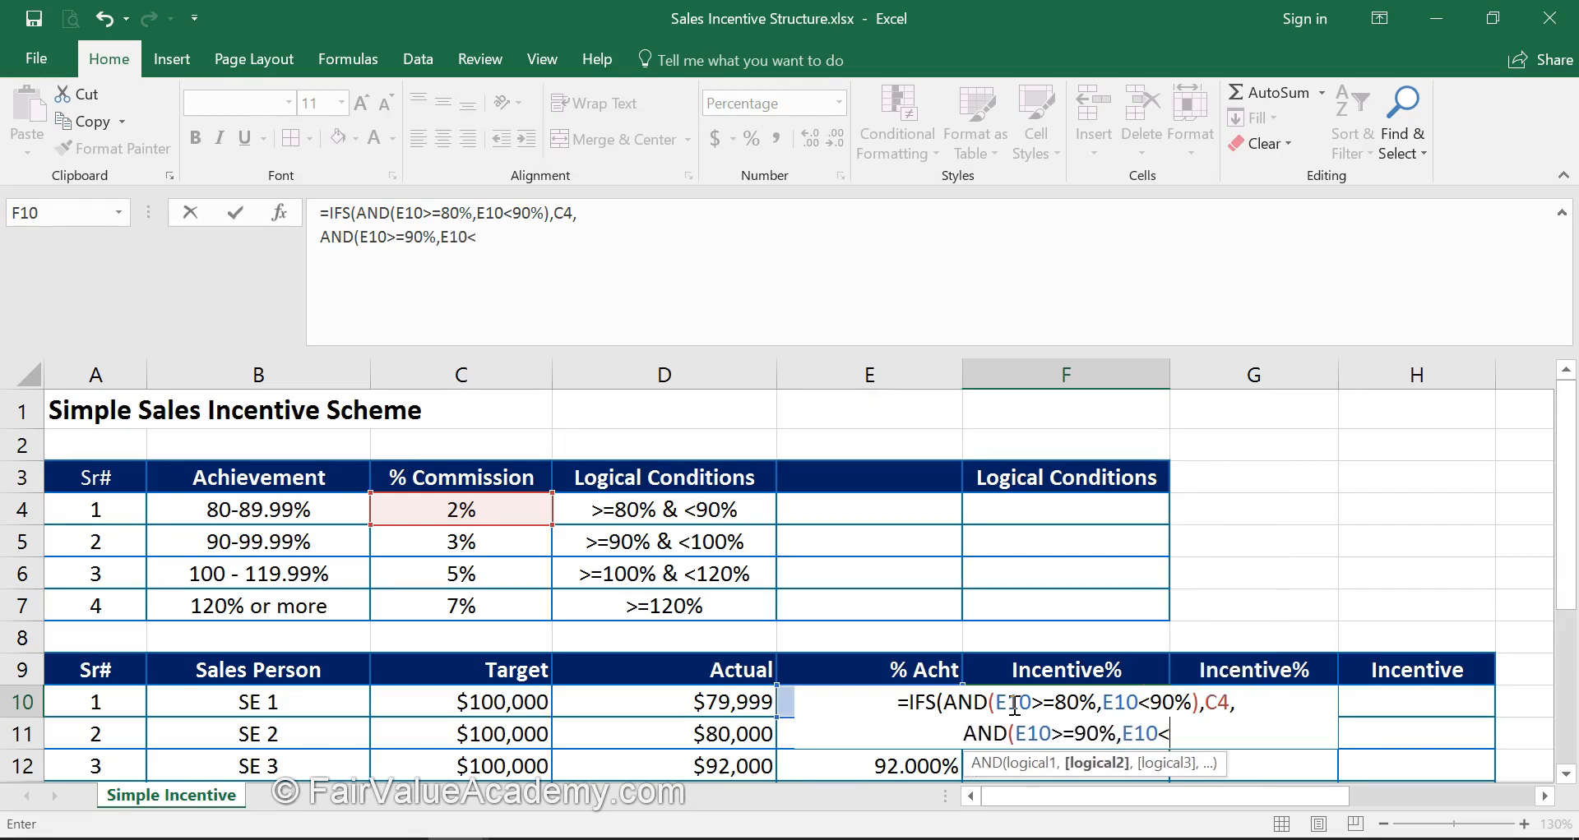
{"action": "type", "text": "100%"}
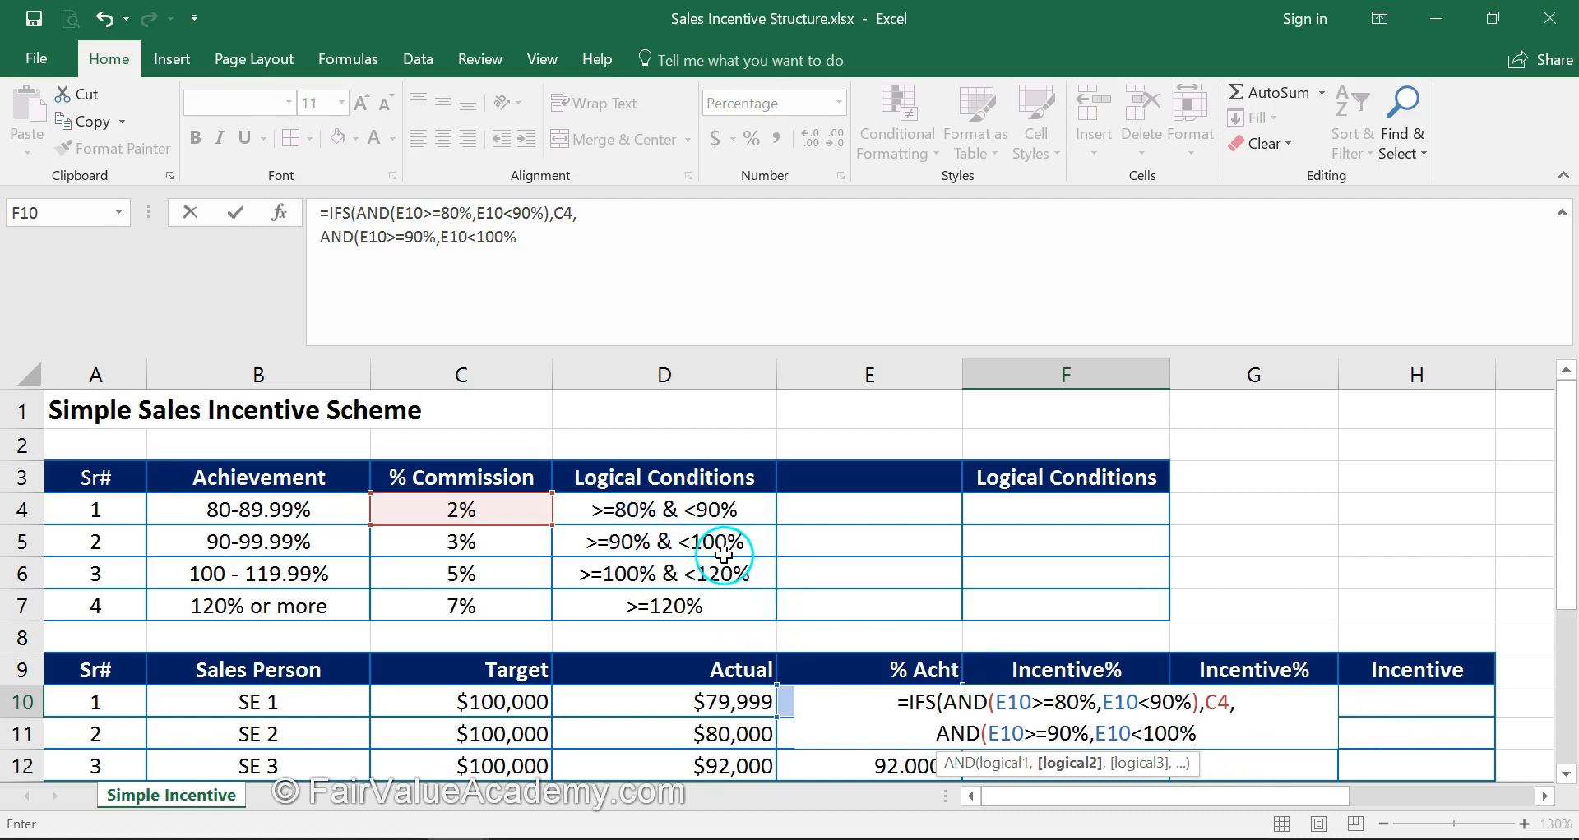
{"action": "type", "text": ")"}
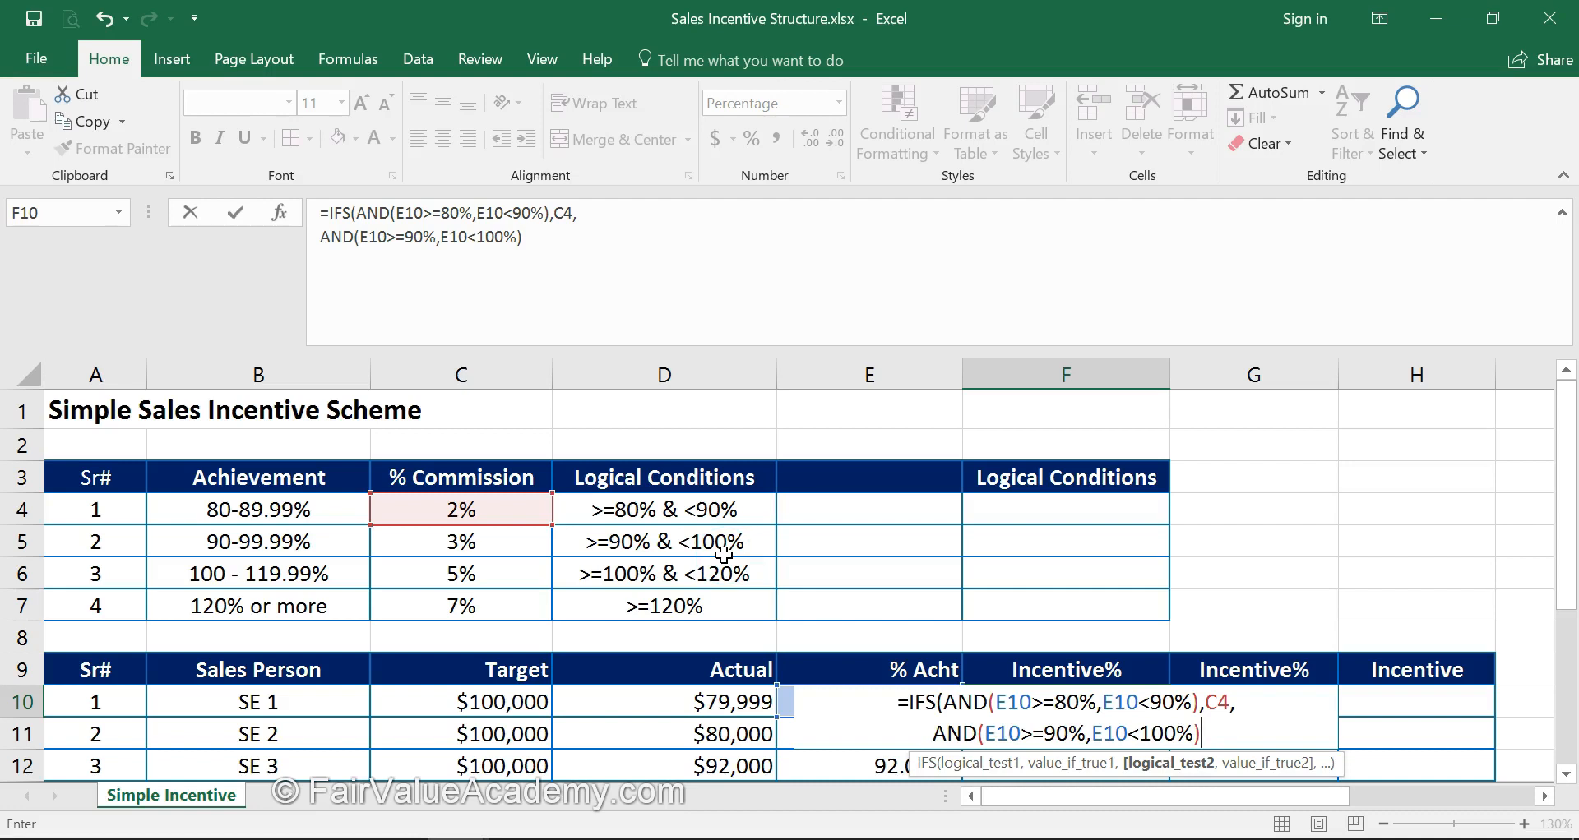
{"action": "type", "text": ","}
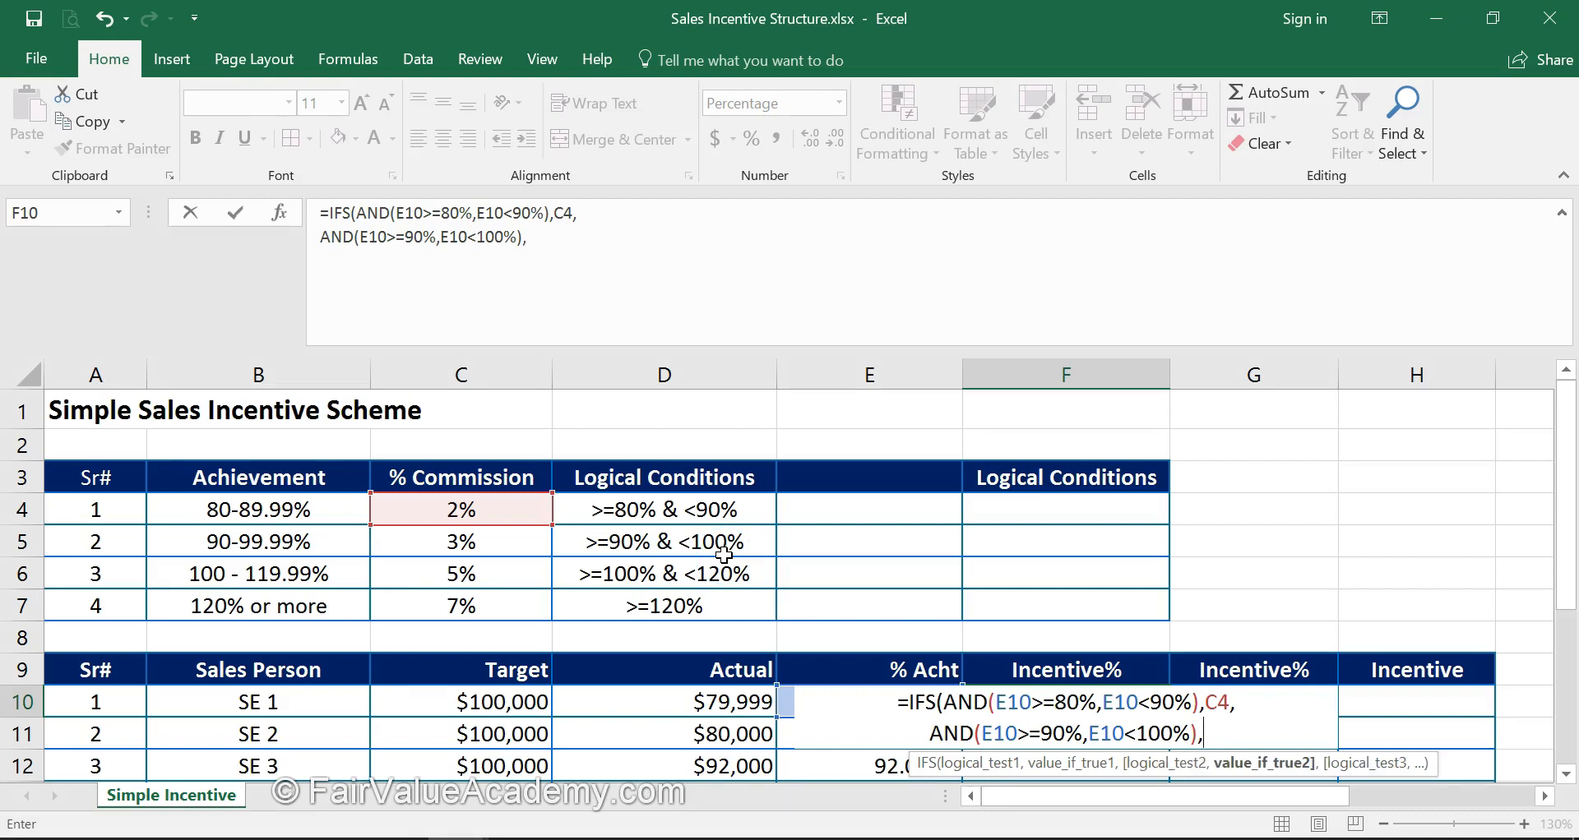
{"action": "left_click", "coordinate": [417, 539]}
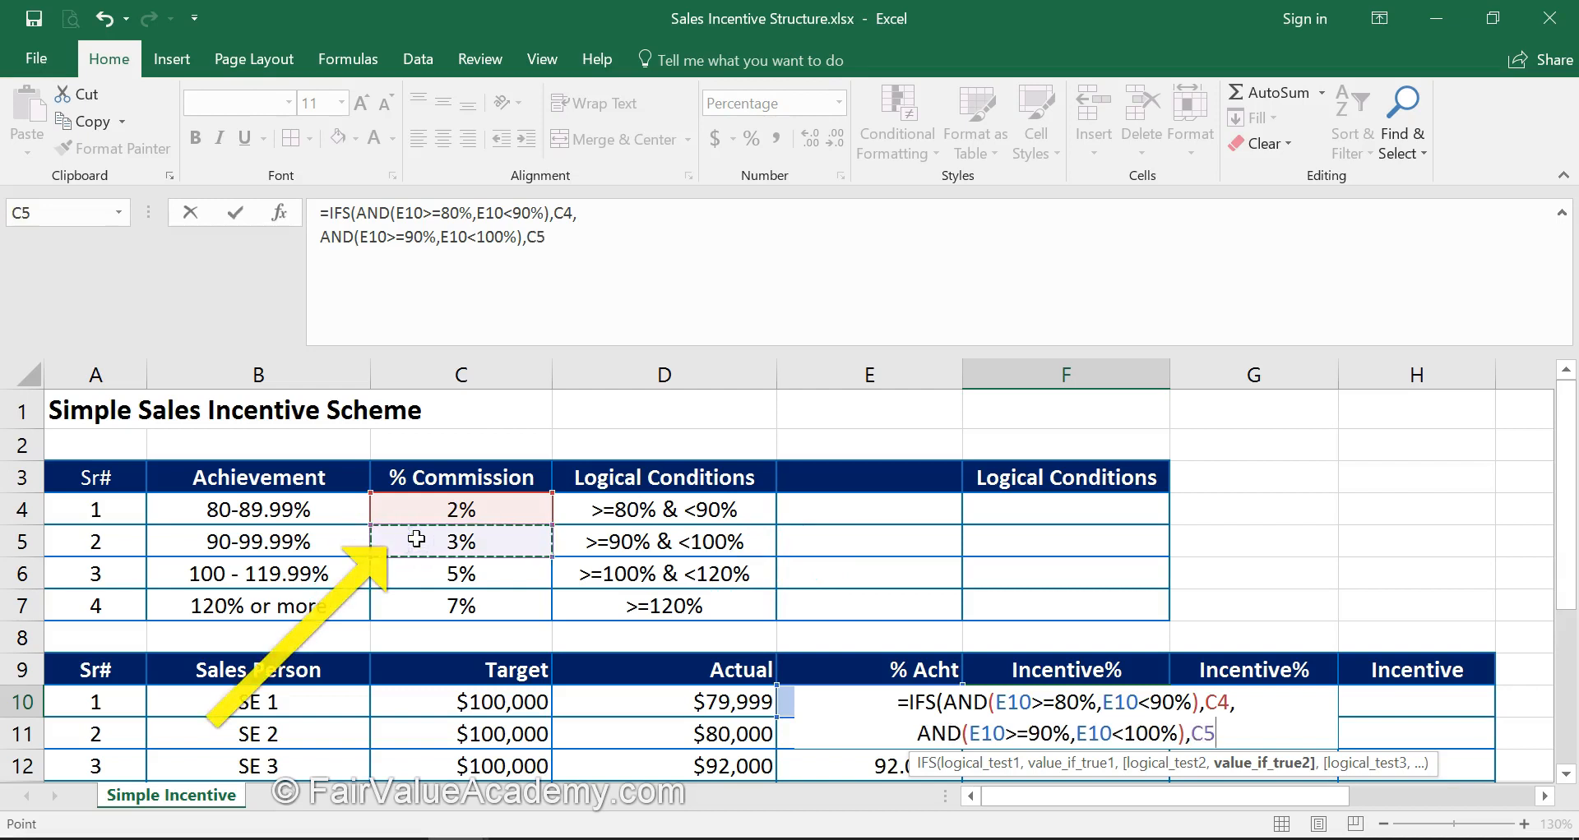
{"action": "type", "text": ","}
{"action": "key", "text": "alt+Return"}
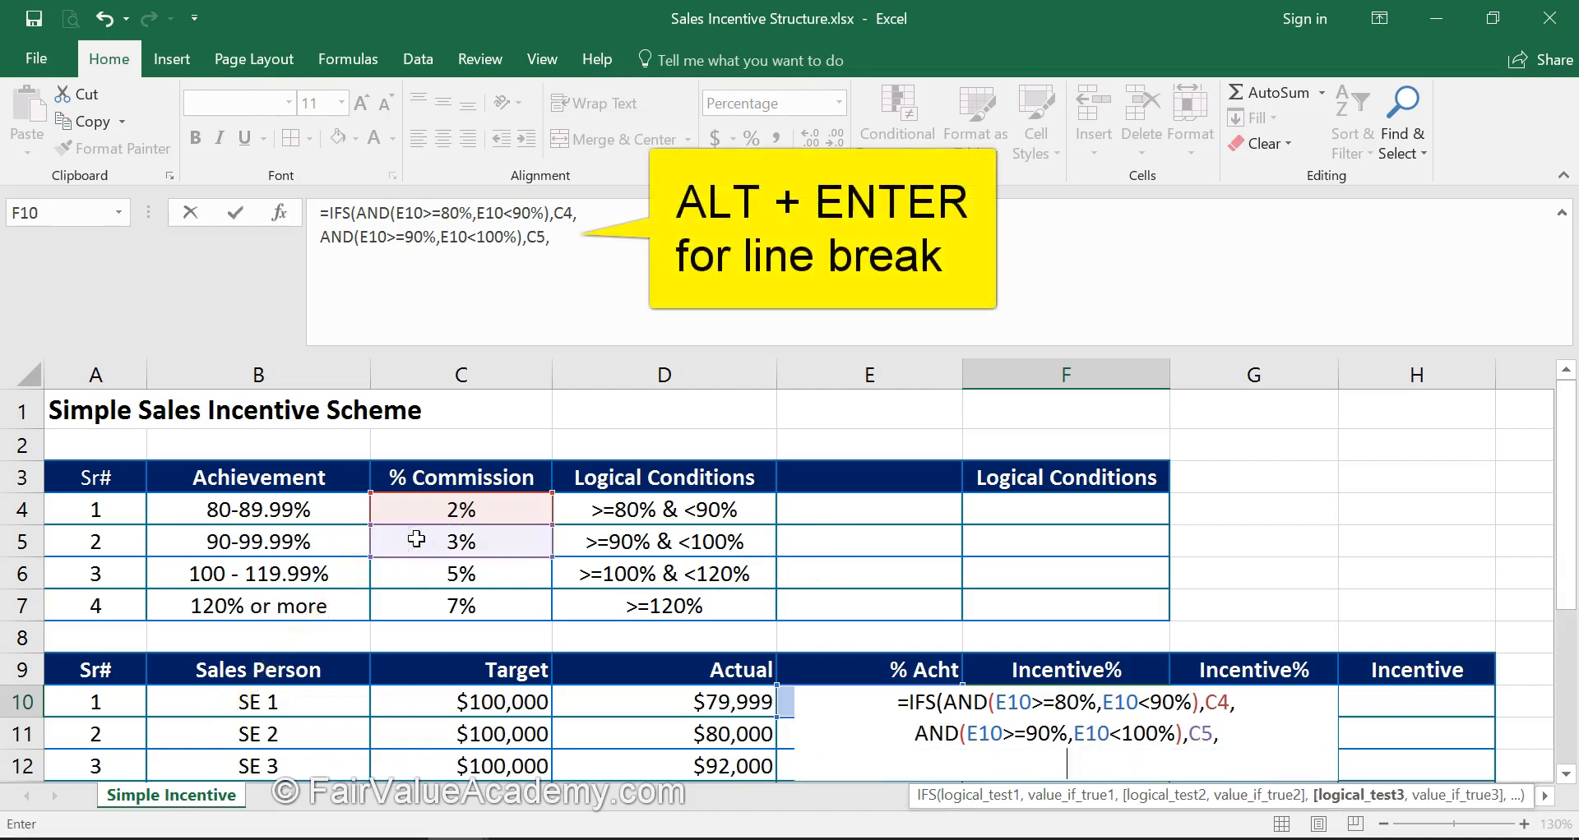
Add the third tier to the F10 formula as AND(E10>=100%,E10<120%),C6, and end it with a line break.
{"action": "type", "text": "AND"}
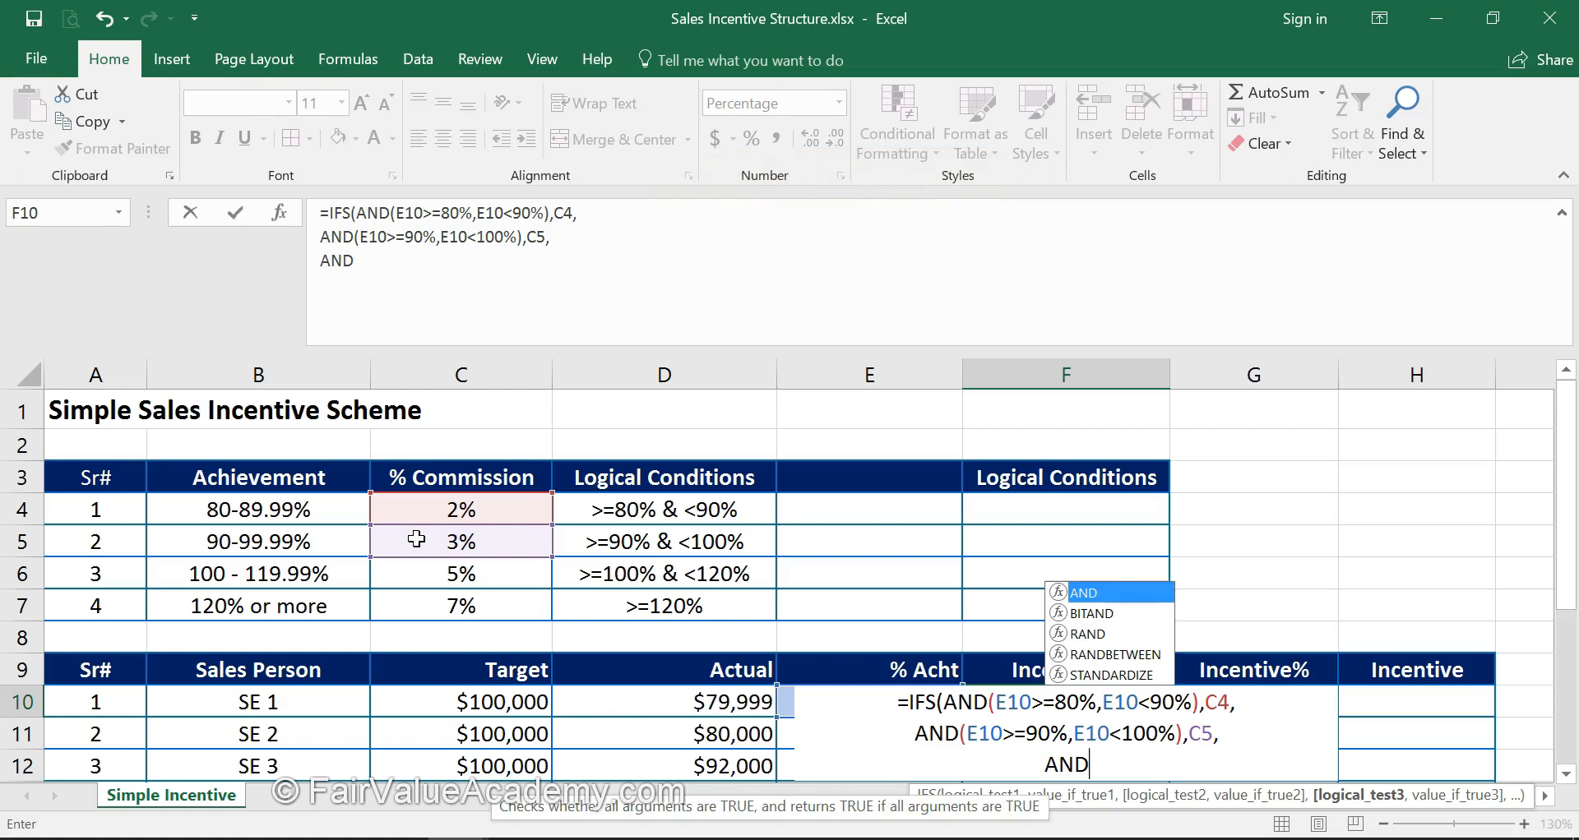
{"action": "type", "text": "("}
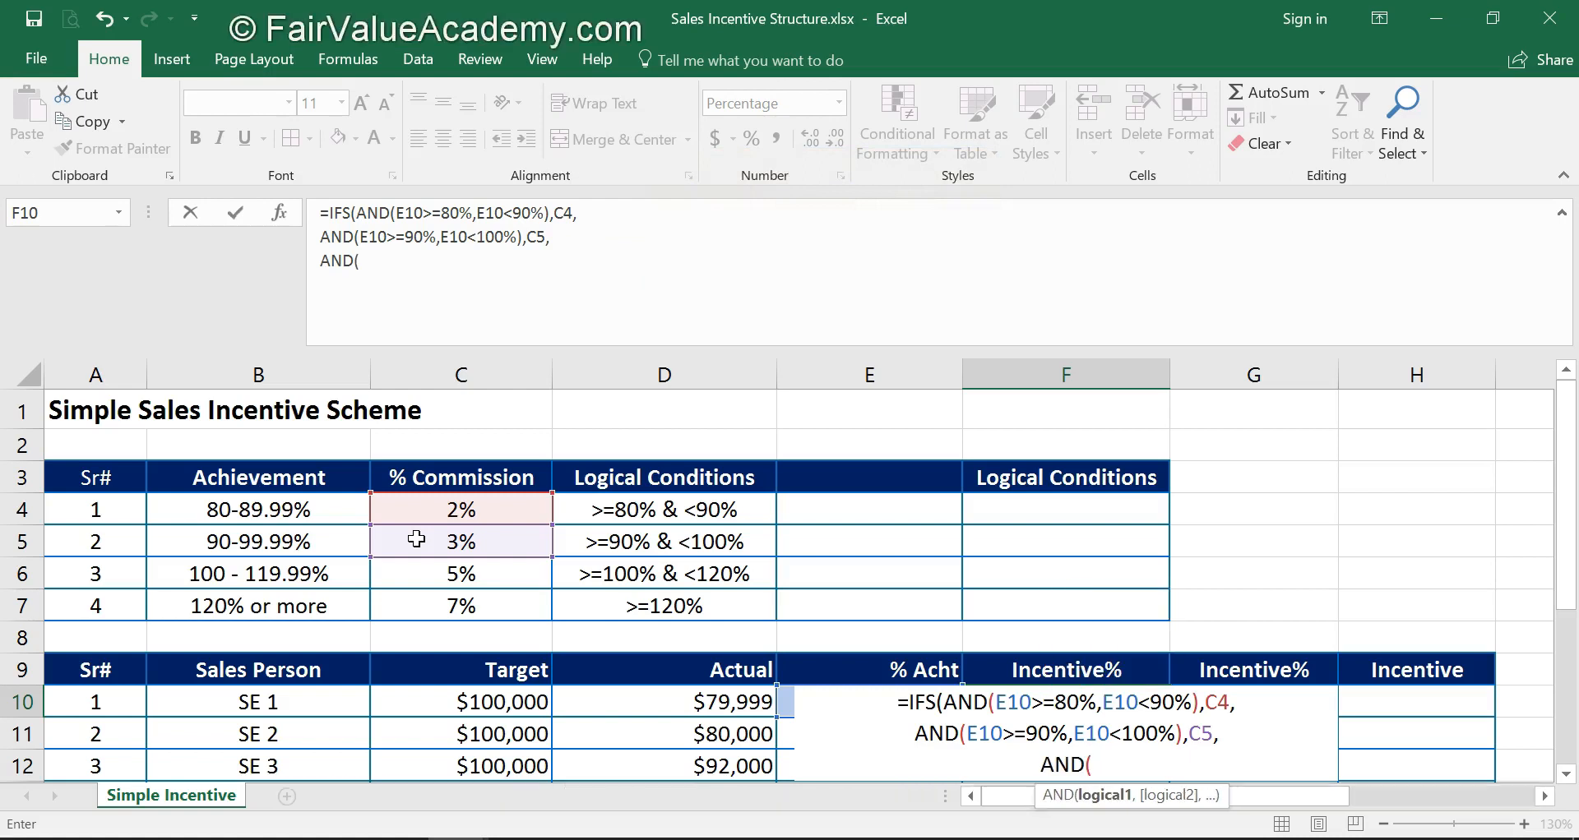
{"action": "type", "text": "E10>=100"}
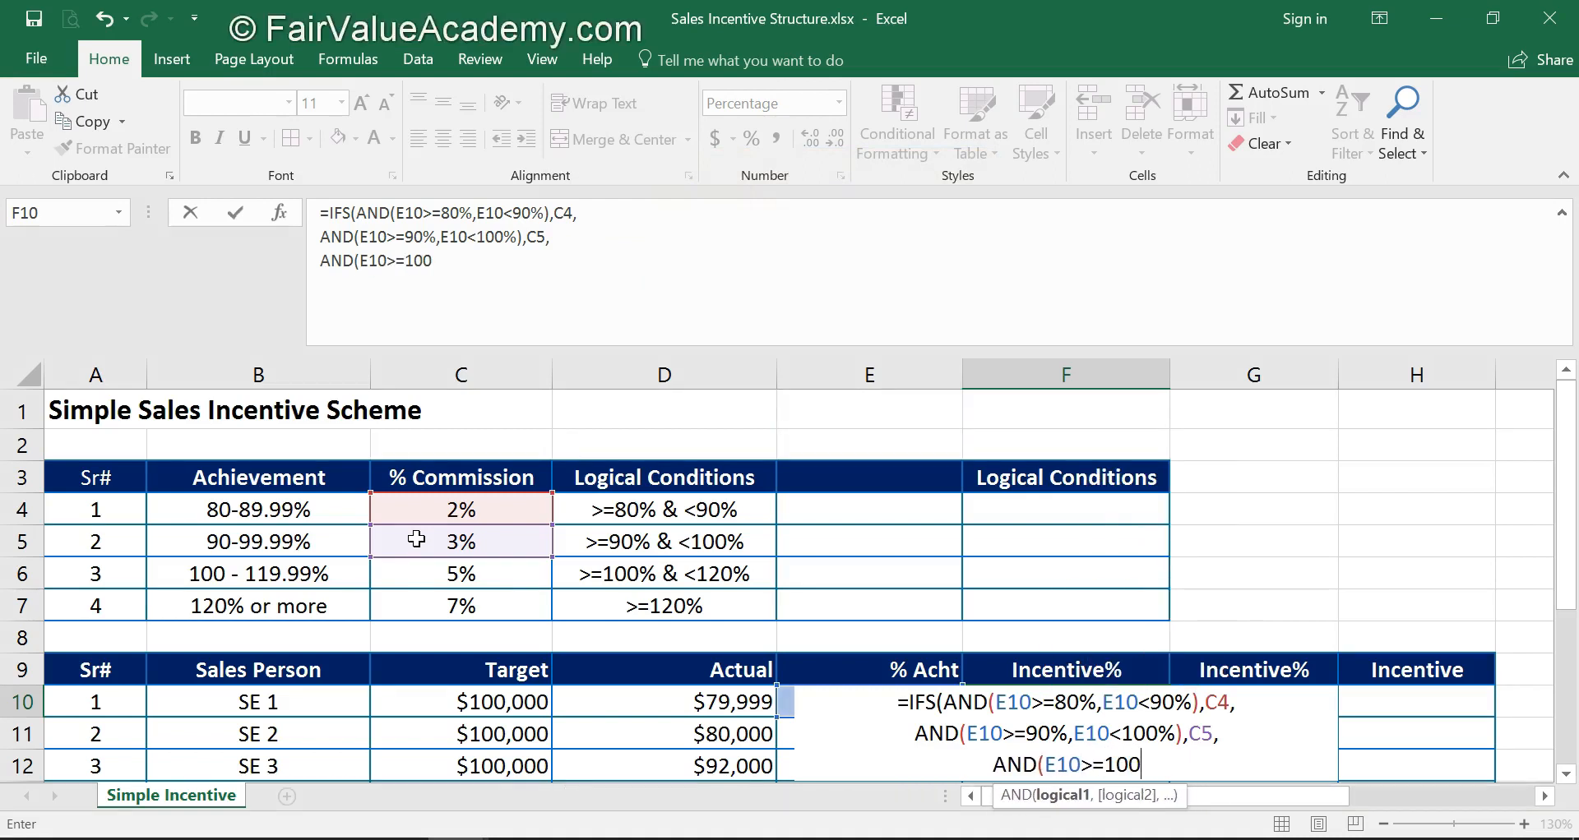
{"action": "type", "text": "%,E10<1"}
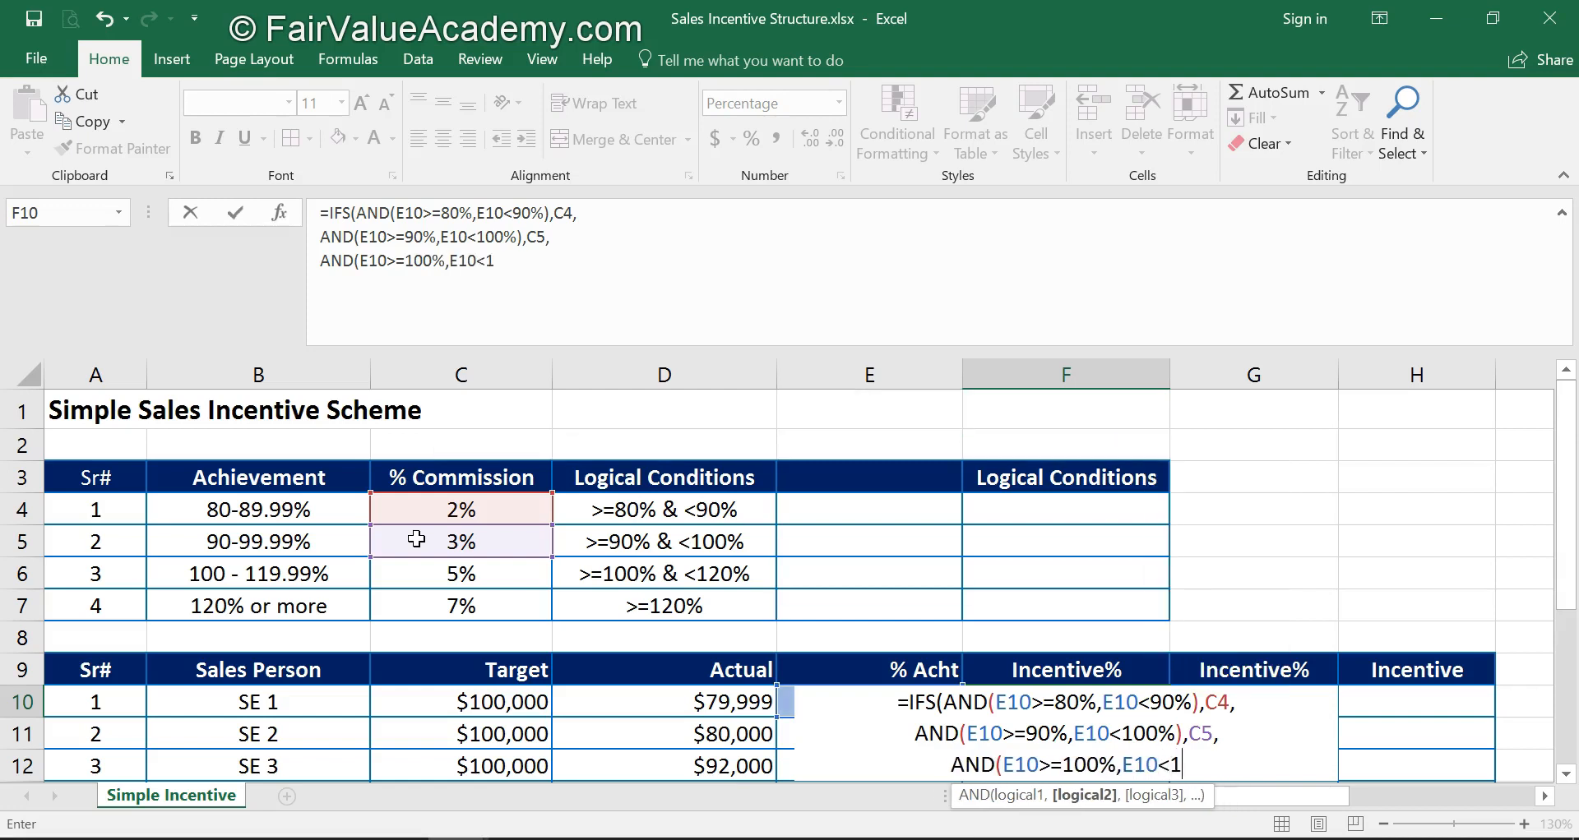
{"action": "type", "text": "20%)"}
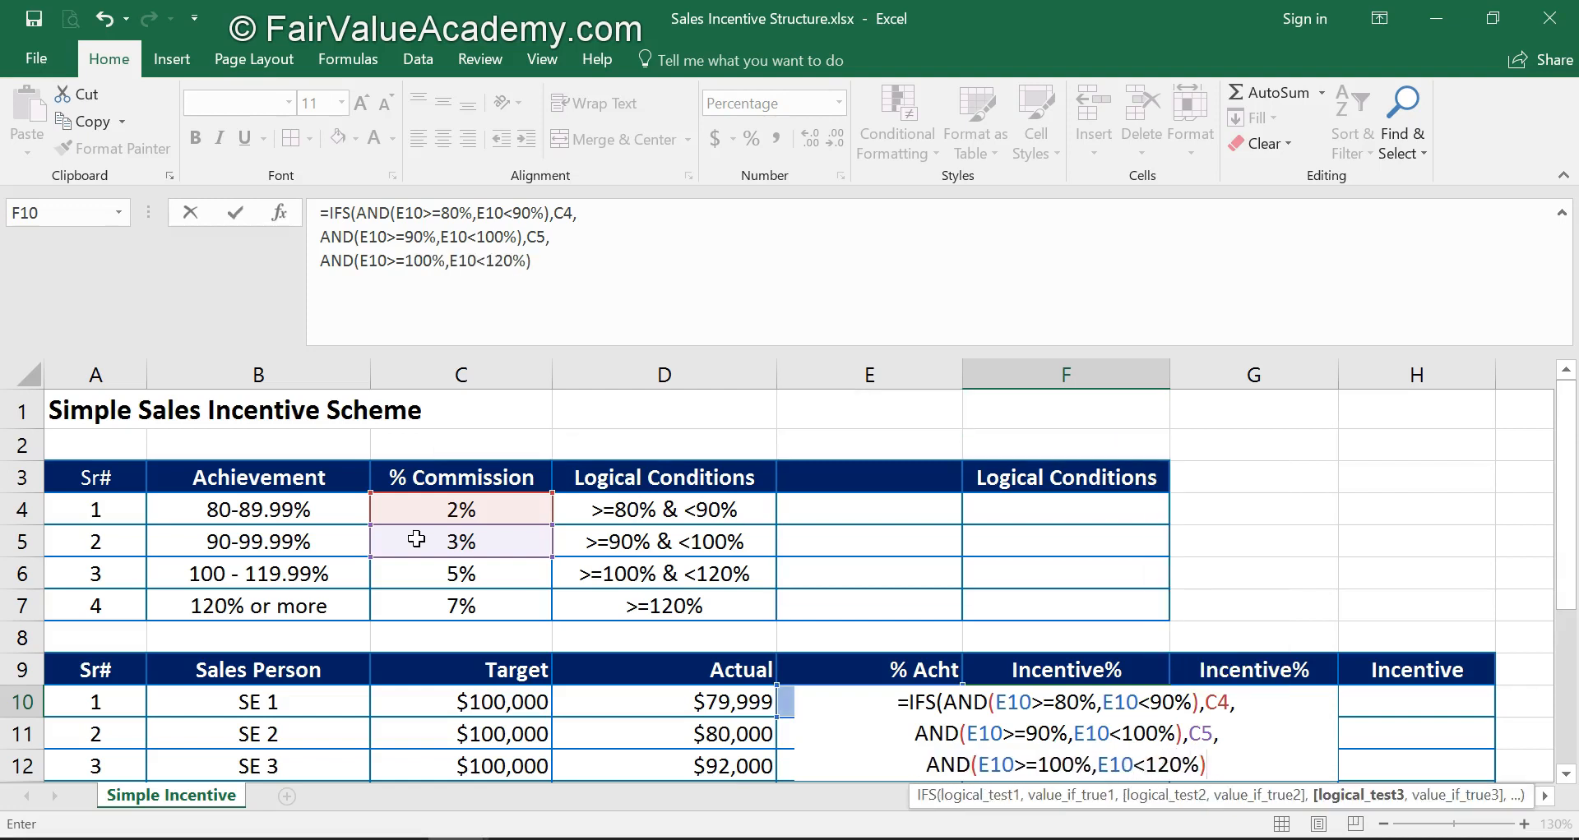
{"action": "type", "text": ","}
{"action": "left_click", "coordinate": [444, 574]}
{"action": "type", "text": ",C6,"}
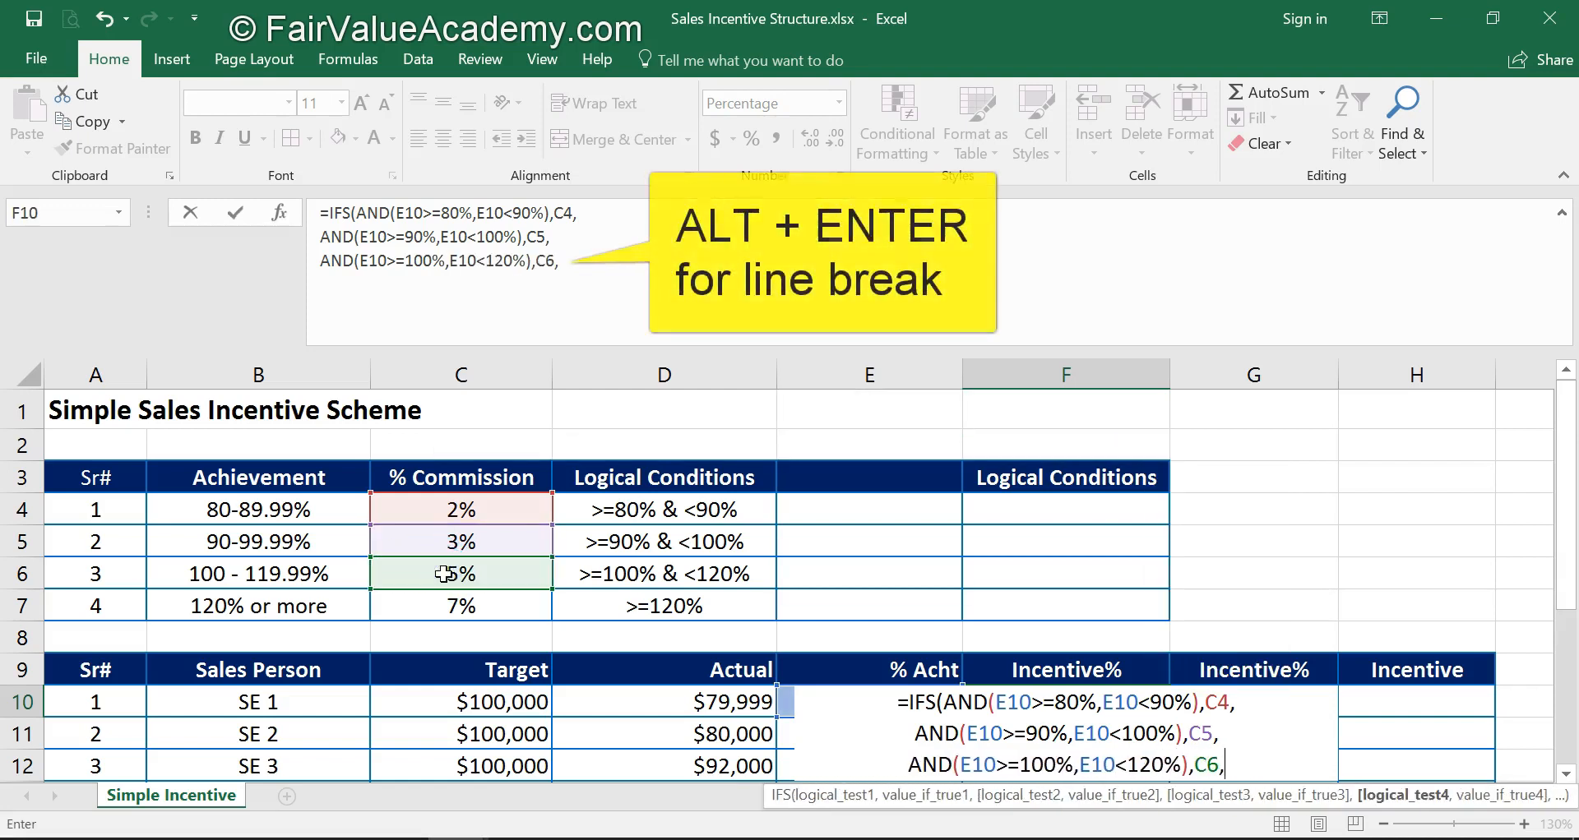
{"action": "key", "text": "alt+Return"}
Finish the F10 formula with the last tier E10>=120%,C7), without an AND, and enter it.
{"action": "type", "text": "AN"}
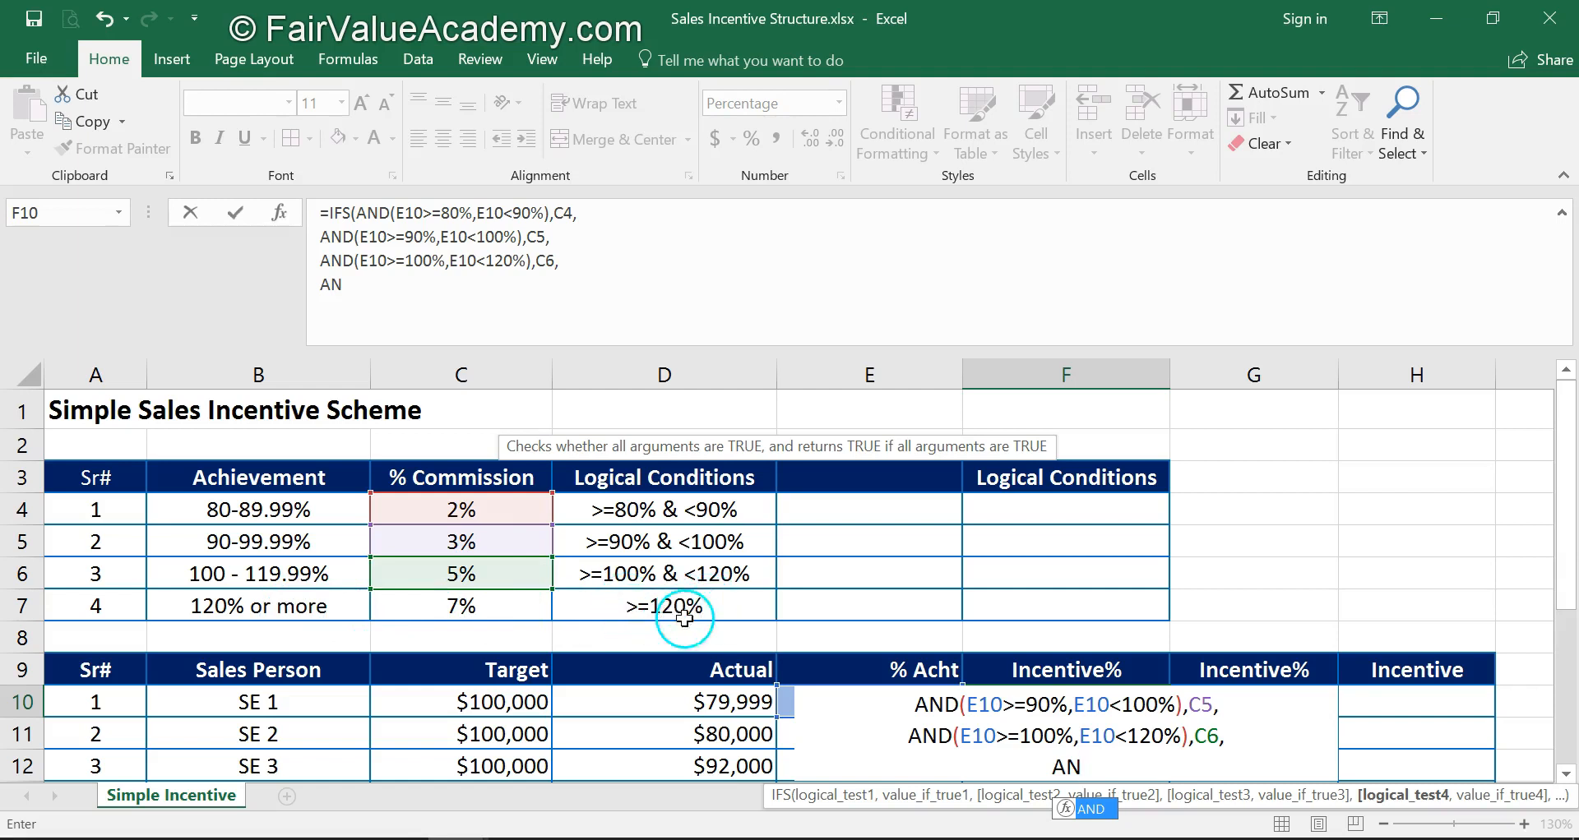
{"action": "key", "text": "BackSpace"}
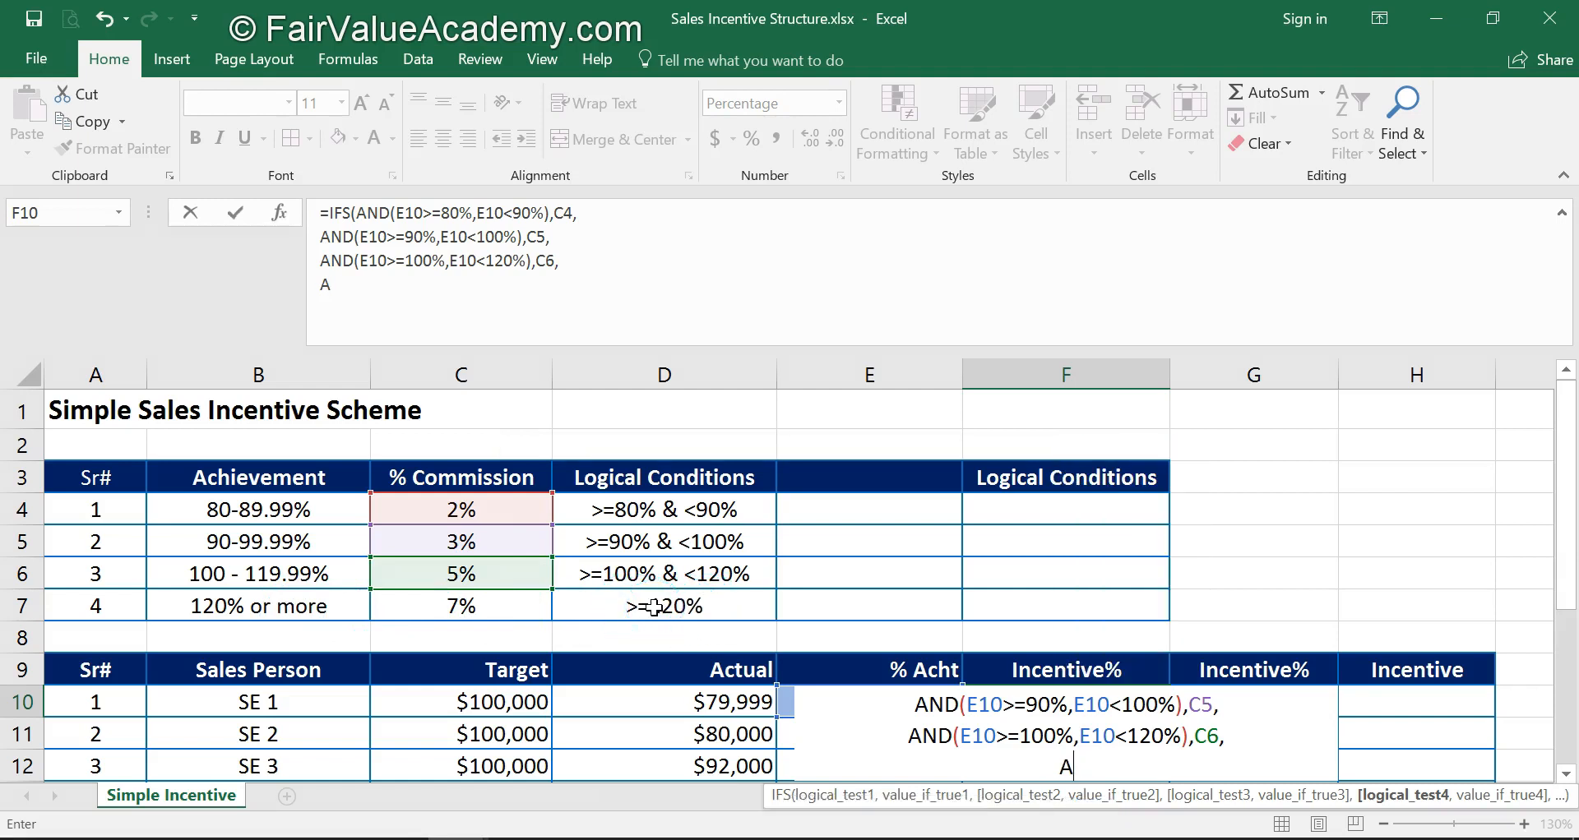
{"action": "type", "text": "E10>=120%,"}
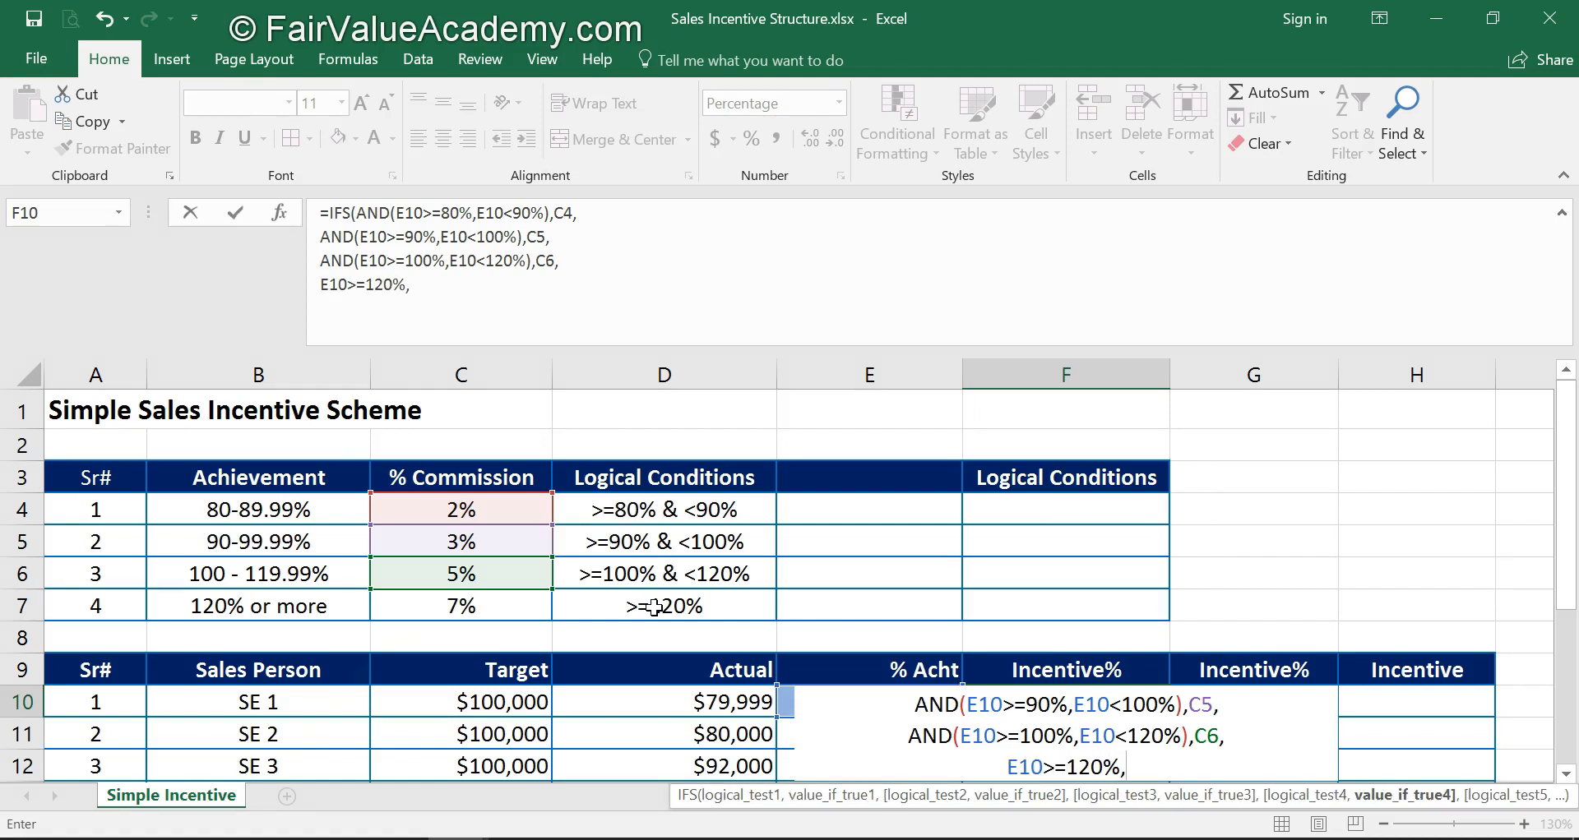
{"action": "left_click", "coordinate": [504, 607]}
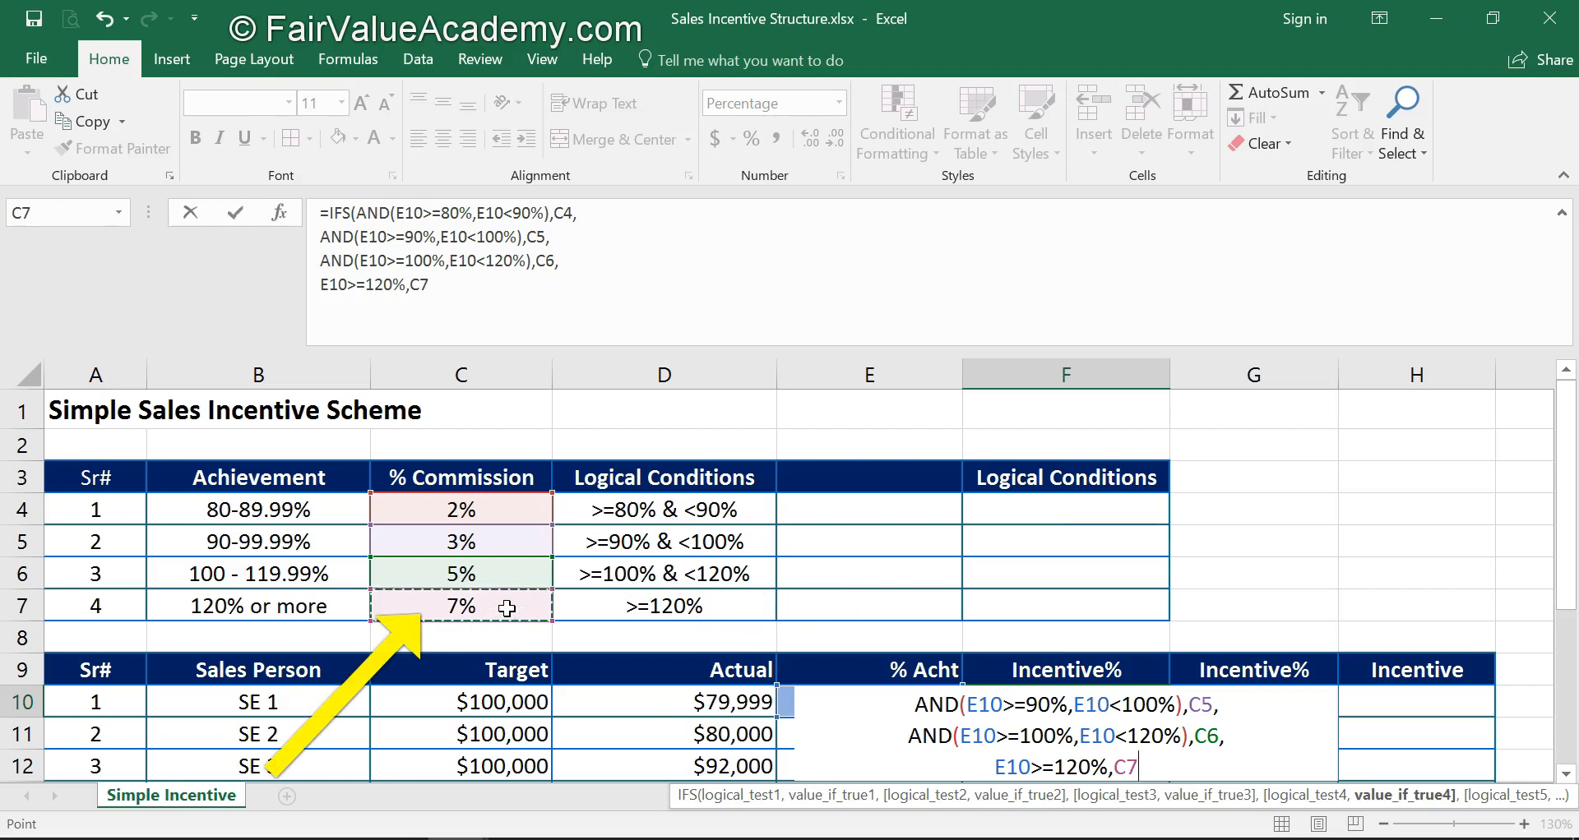
{"action": "type", "text": ")"}
{"action": "key", "text": "Return"}
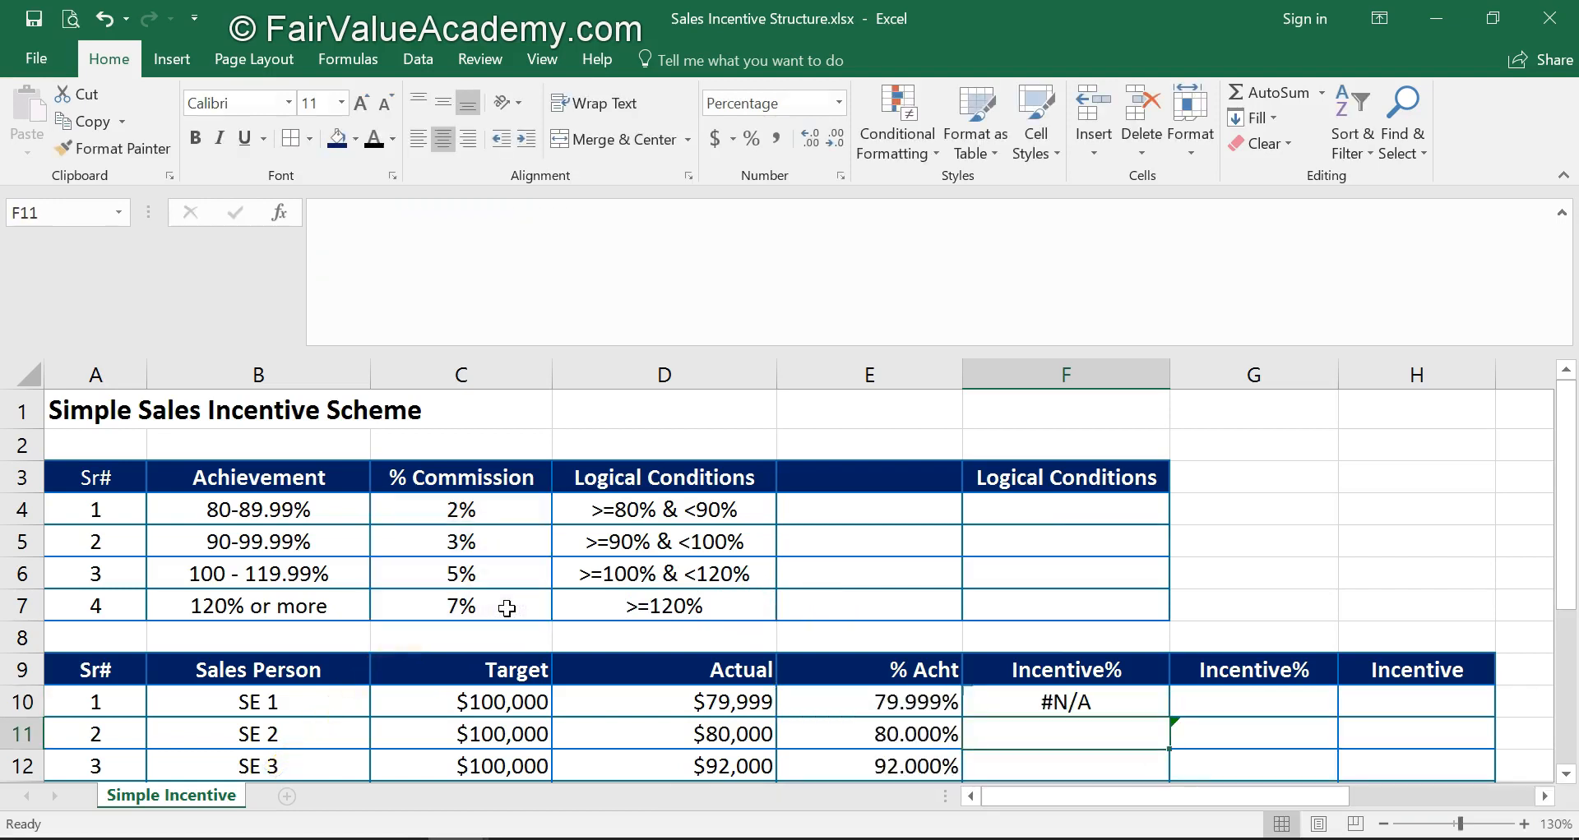
Examine the F10 formula against the achievement in E10 and the first commission tier in C4.
{"action": "left_click", "coordinate": [1099, 705]}
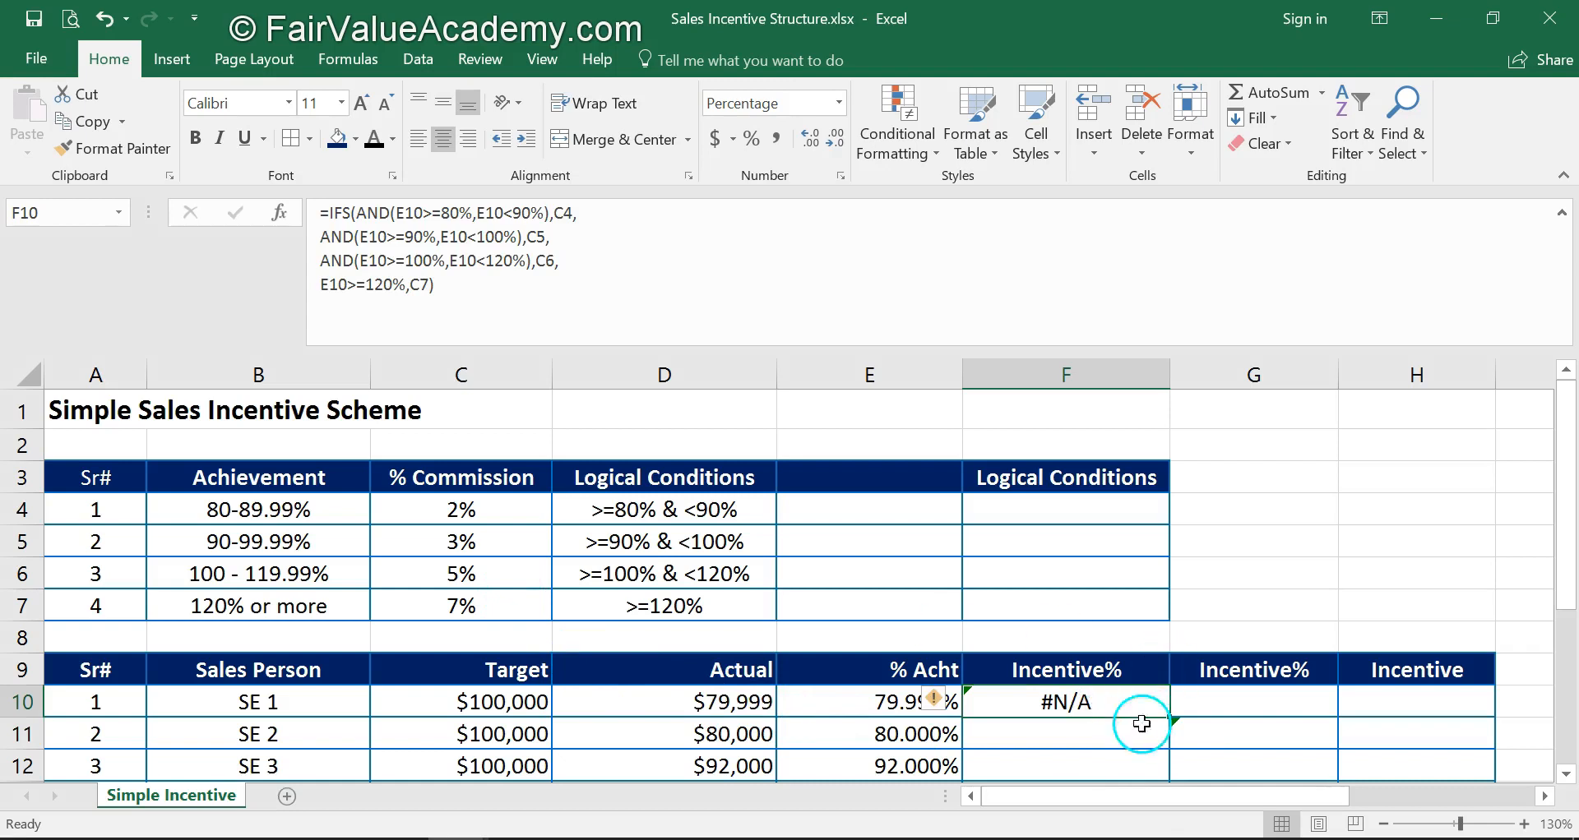
{"action": "left_click", "coordinate": [858, 706]}
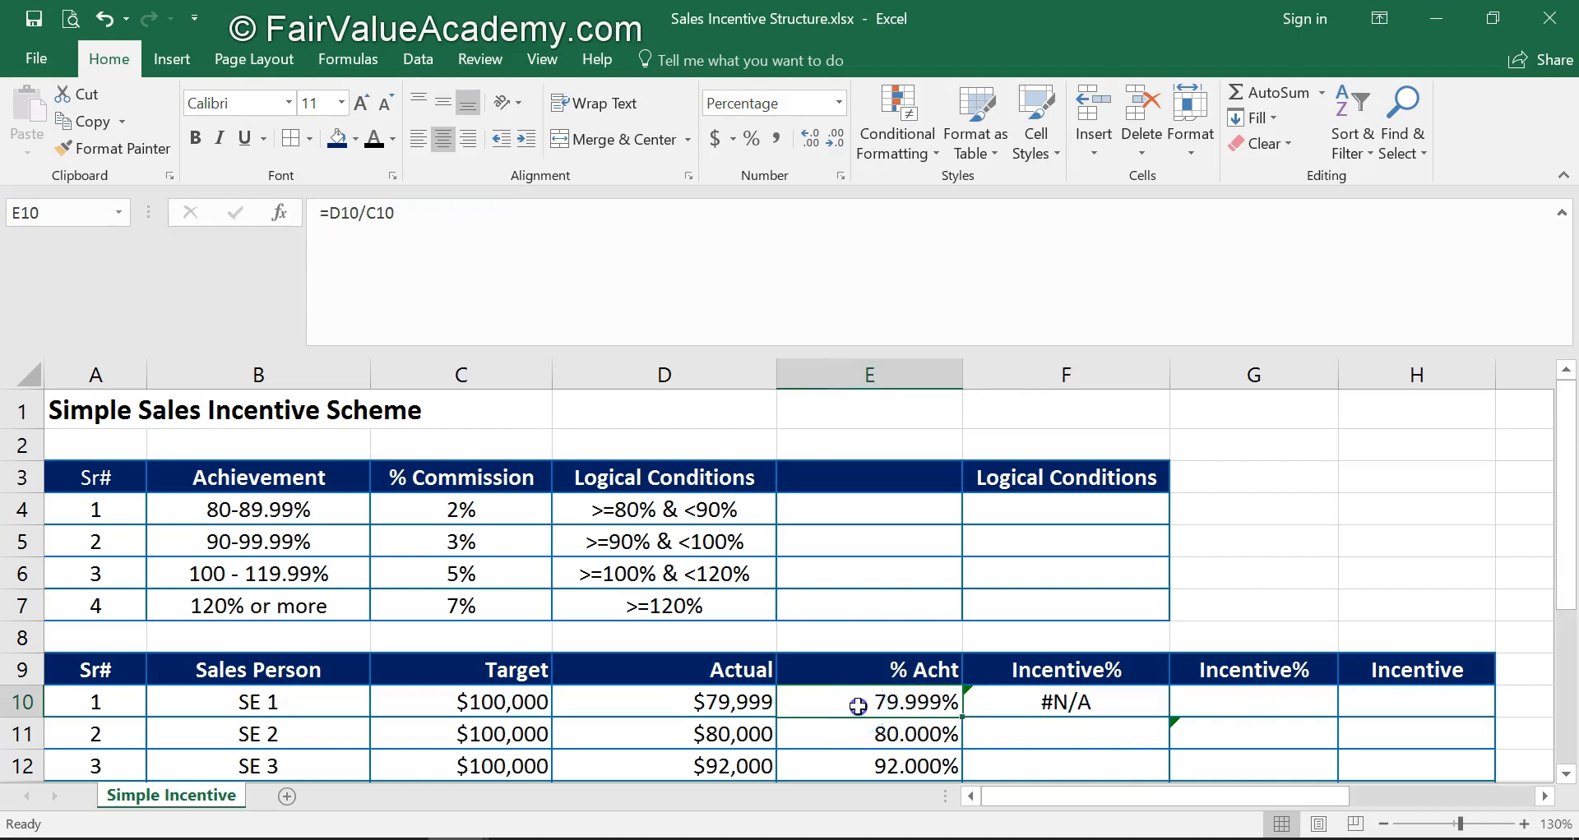
{"action": "left_click", "coordinate": [981, 706]}
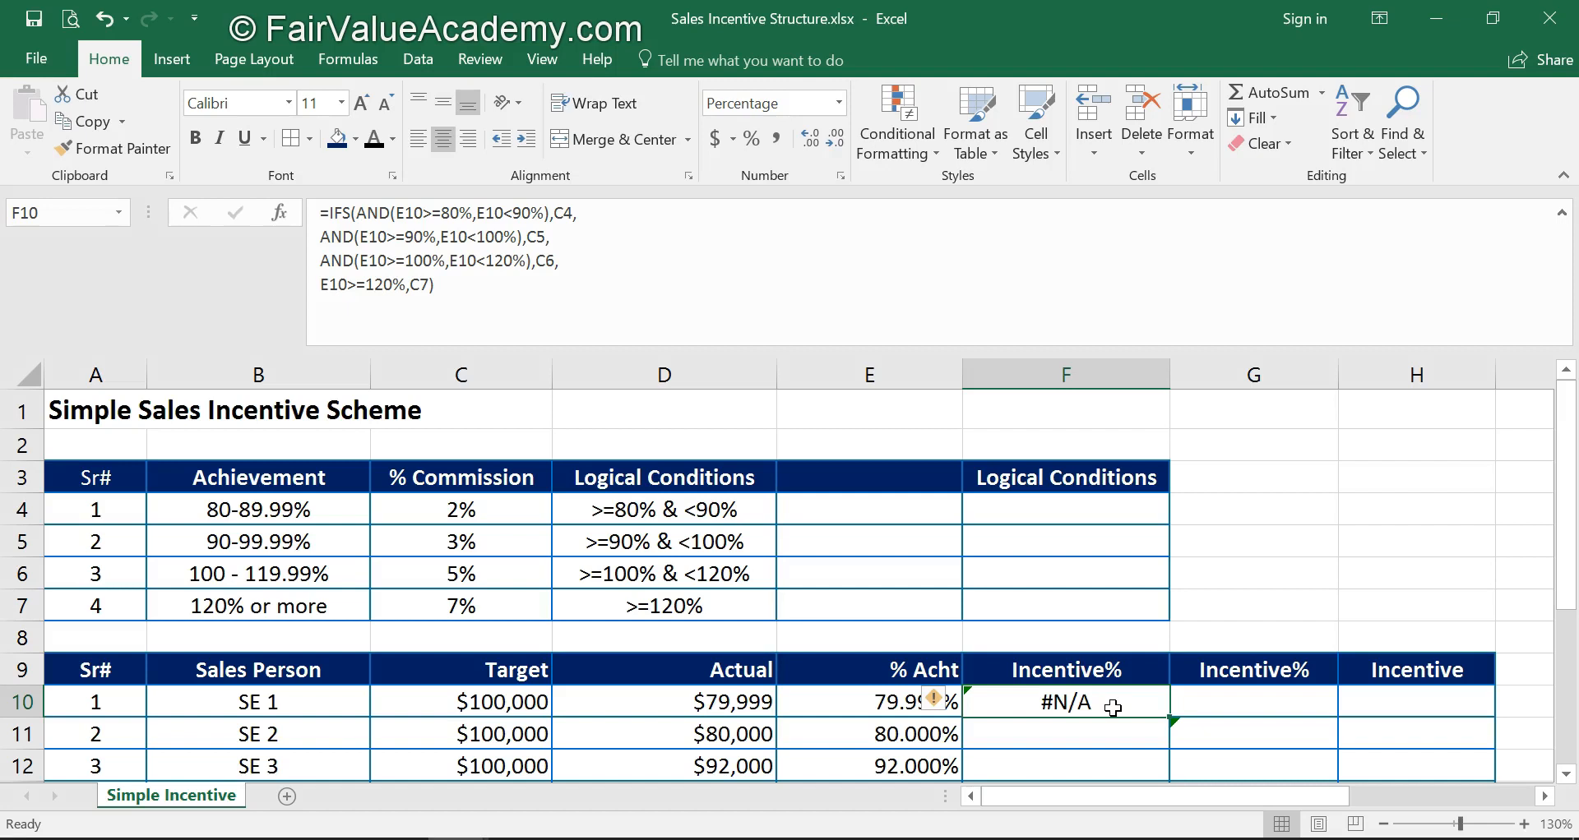
{"action": "left_click", "coordinate": [853, 704]}
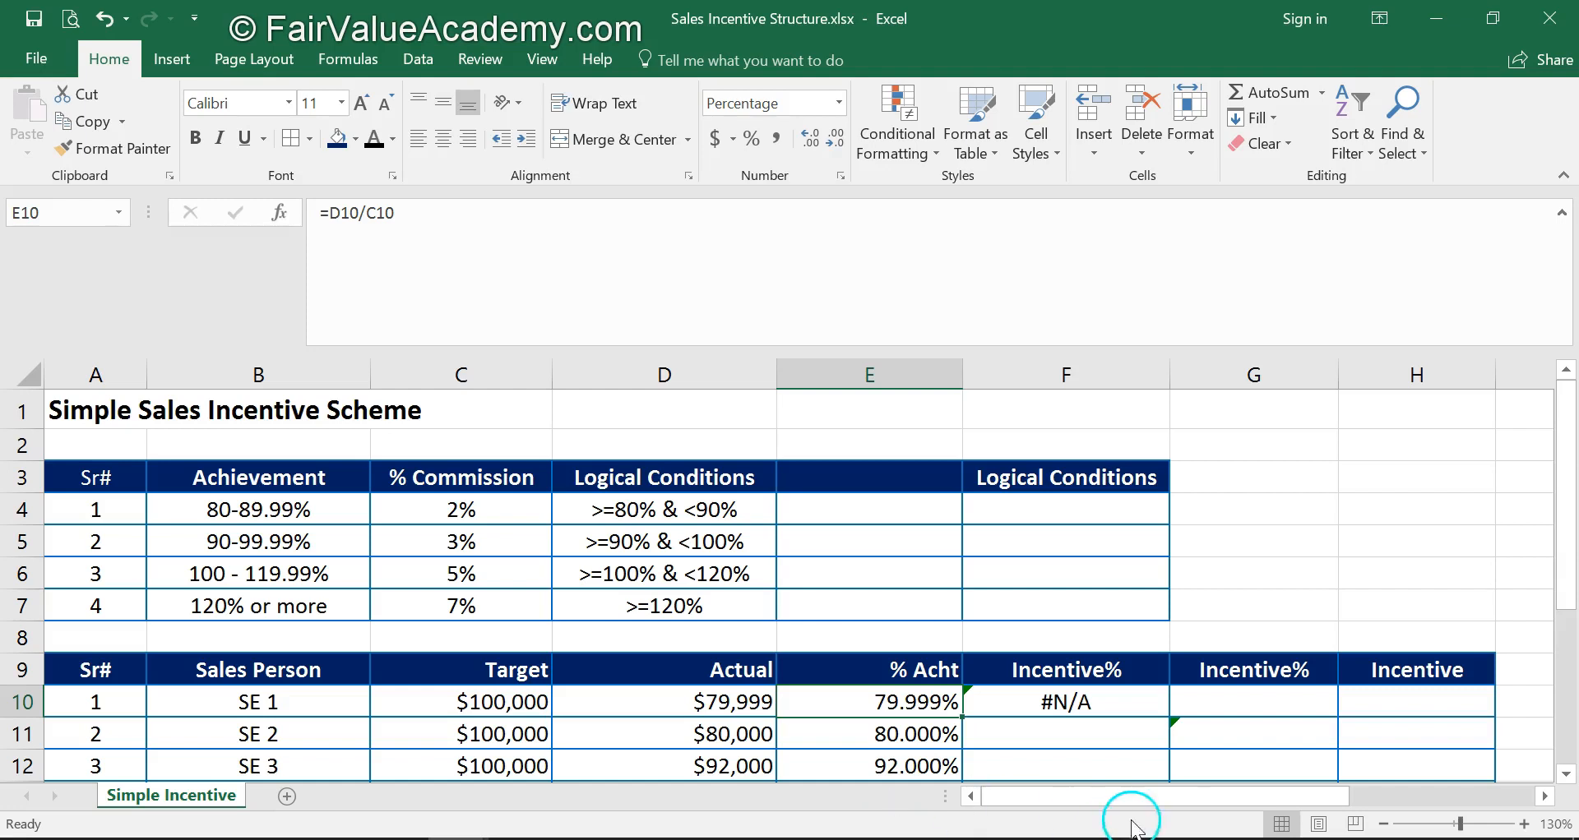
{"action": "left_click", "coordinate": [1116, 706]}
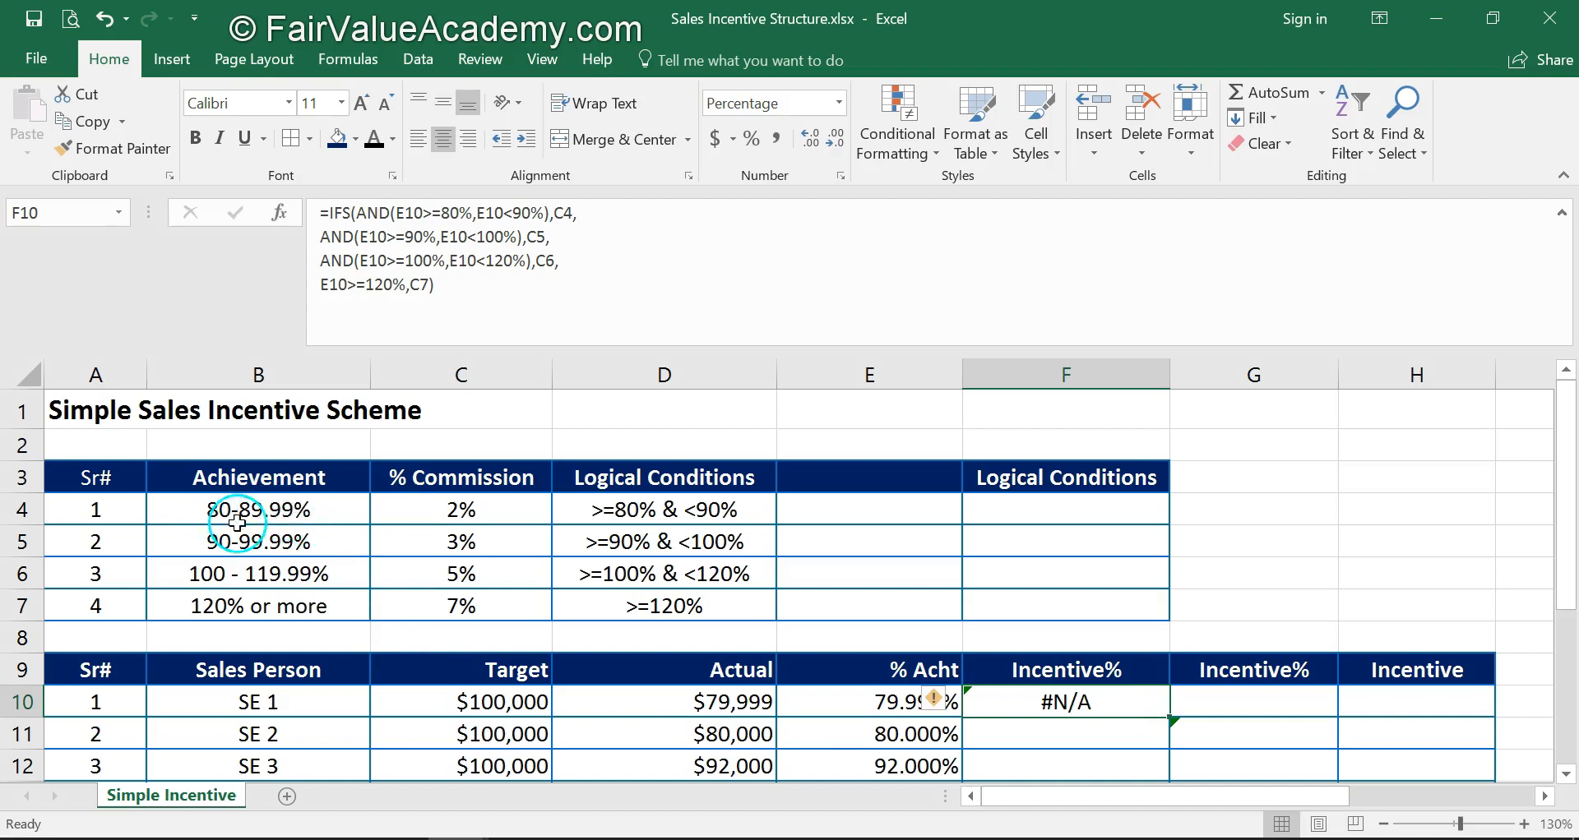
{"action": "left_click", "coordinate": [492, 509]}
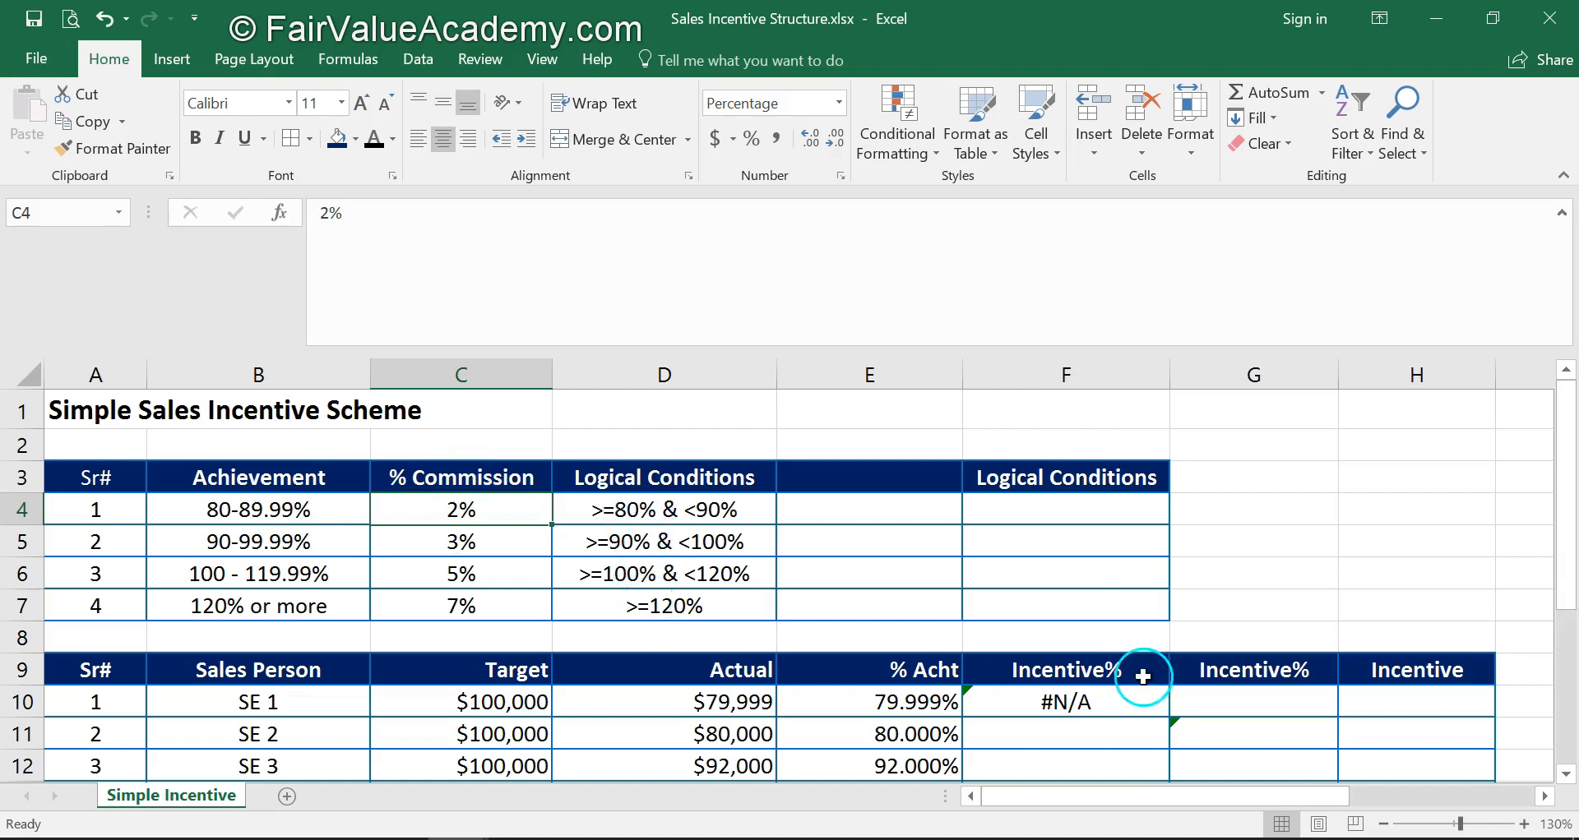
{"action": "left_click", "coordinate": [1069, 701]}
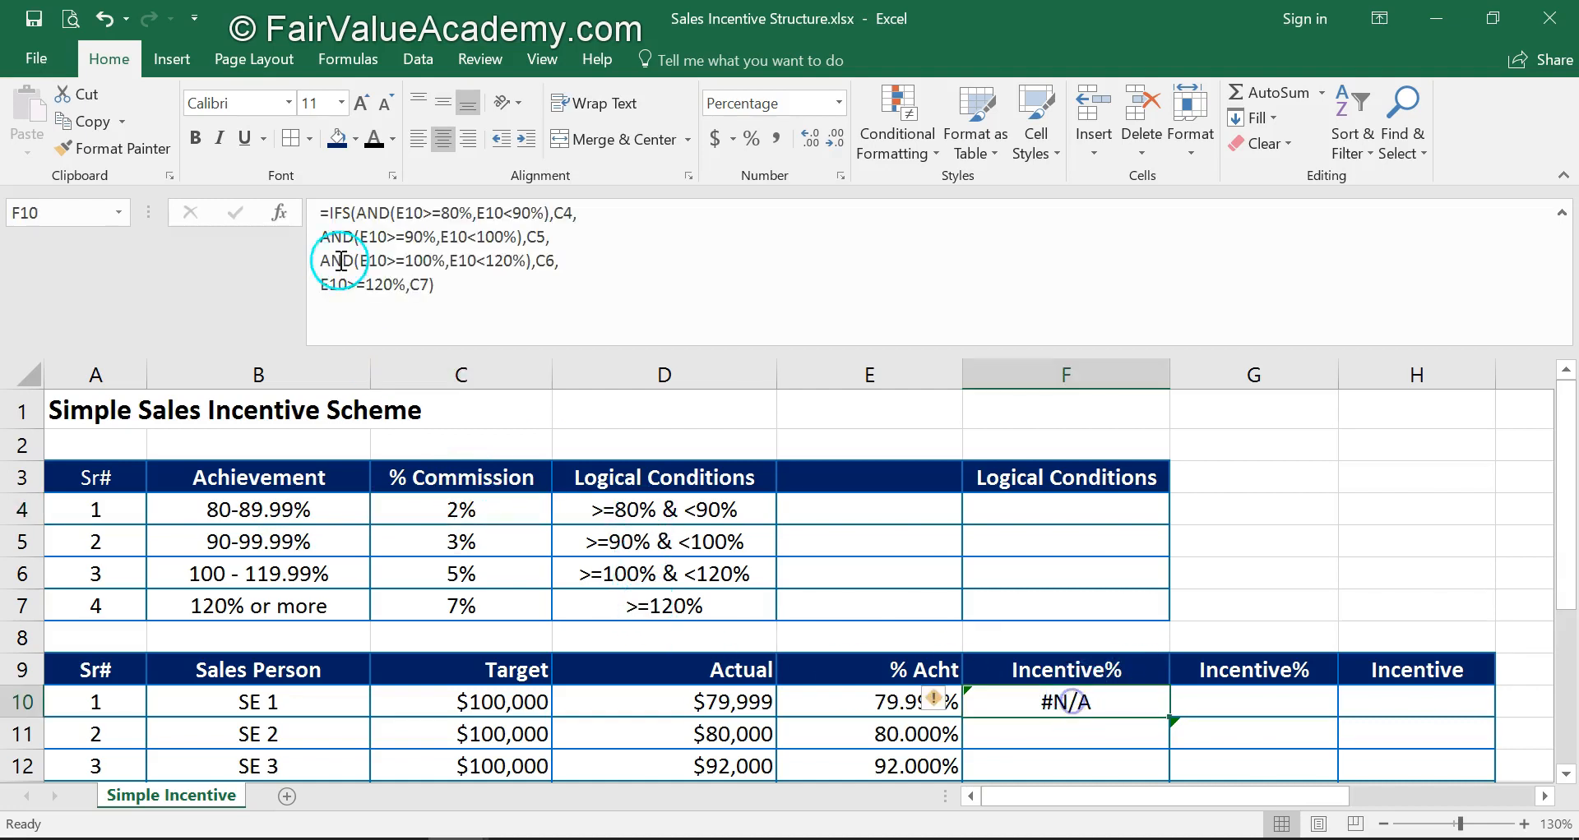
{"action": "left_click", "coordinate": [869, 705]}
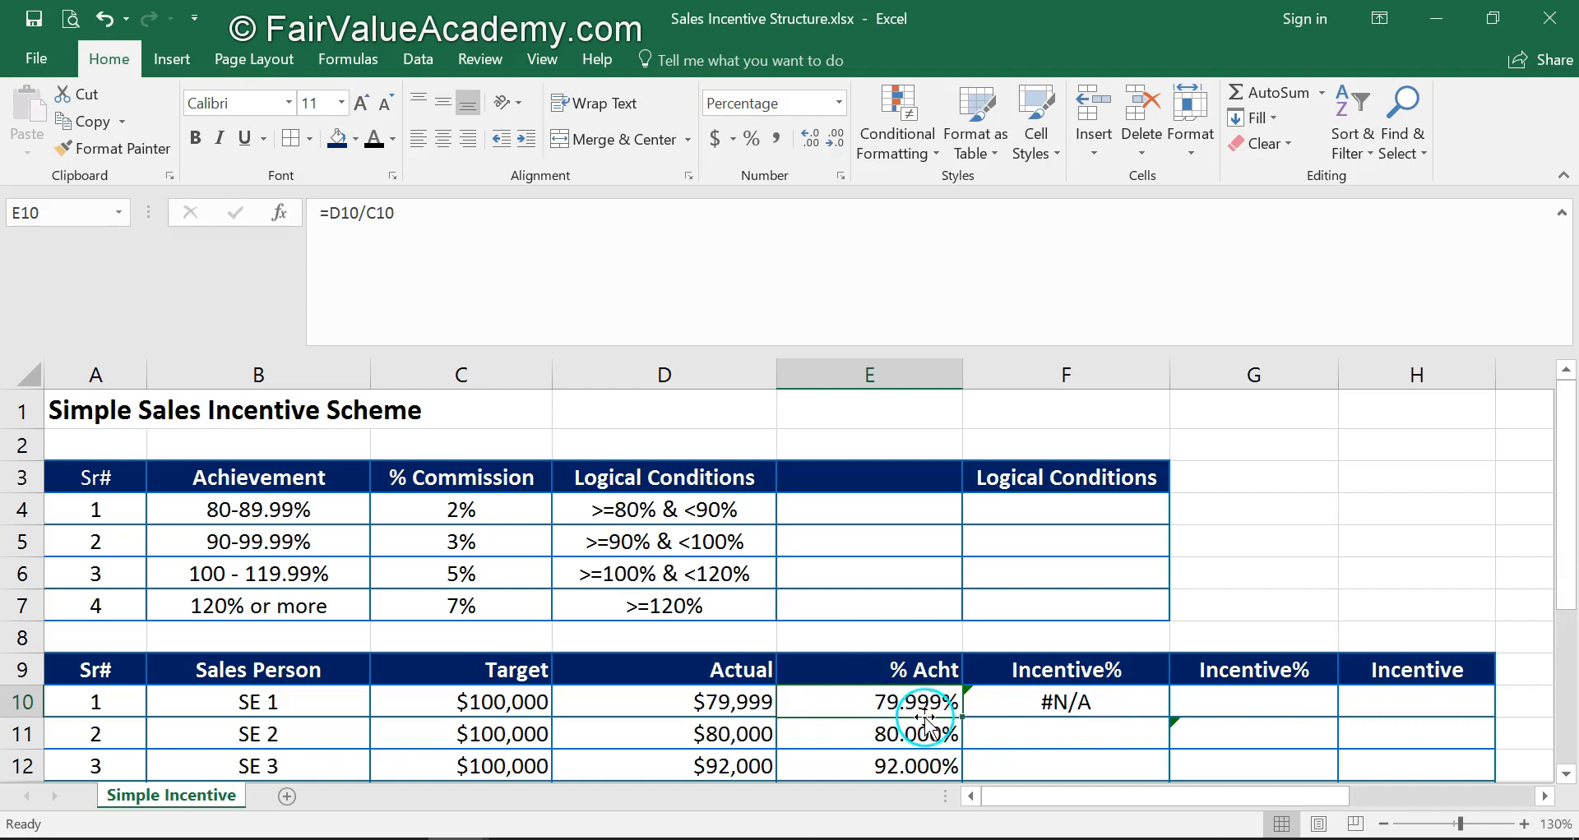
Insert E10<80%,0%, as the first condition of the F10 IFS formula, with the AND tiers starting on a new line.
{"action": "key", "text": "Right"}
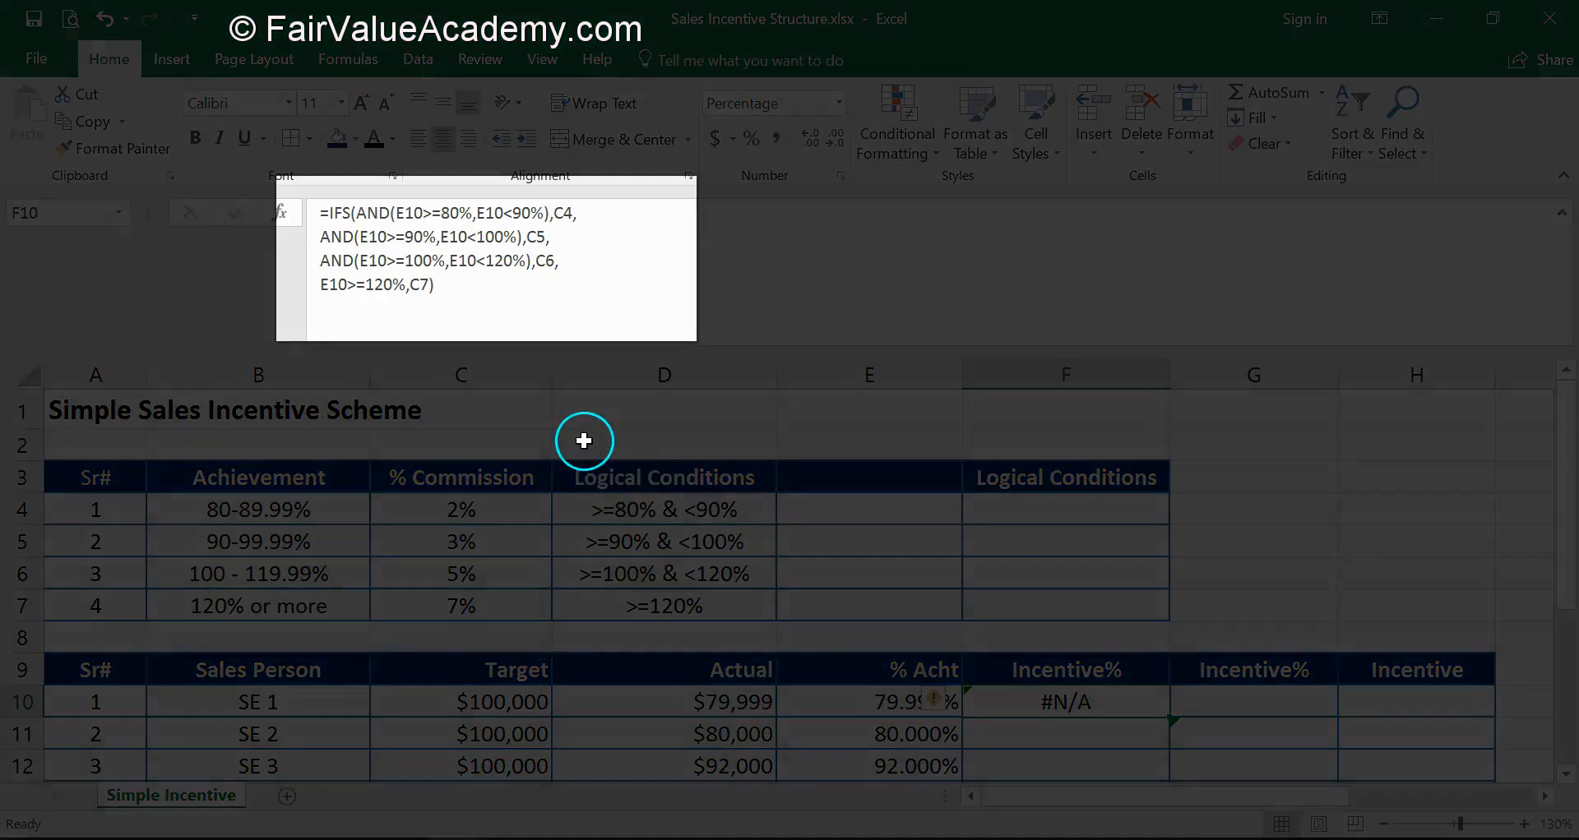
{"action": "left_click", "coordinate": [362, 213]}
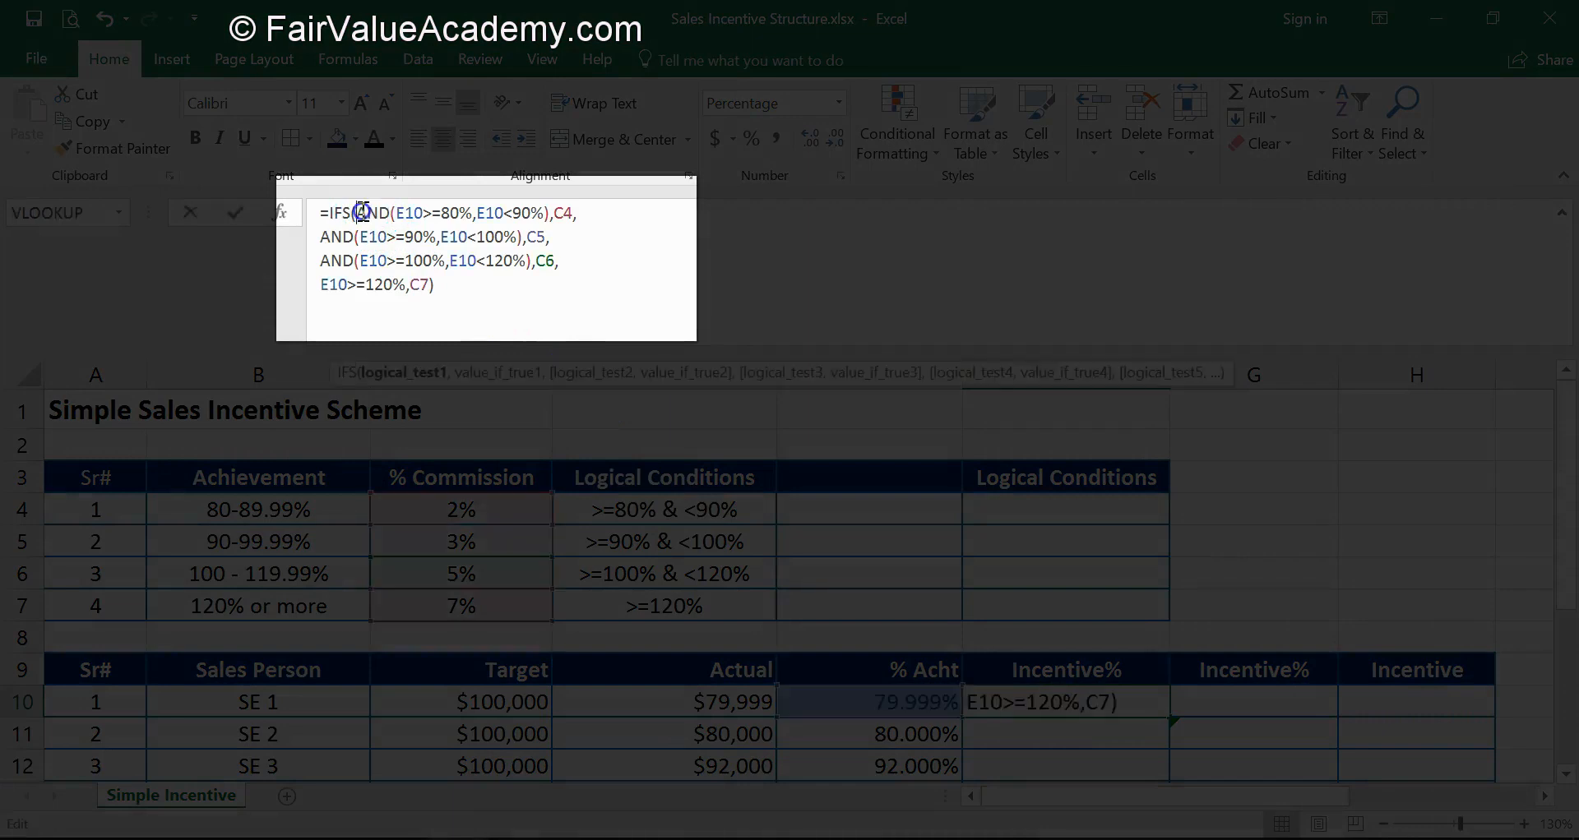
{"action": "key", "text": "alt"}
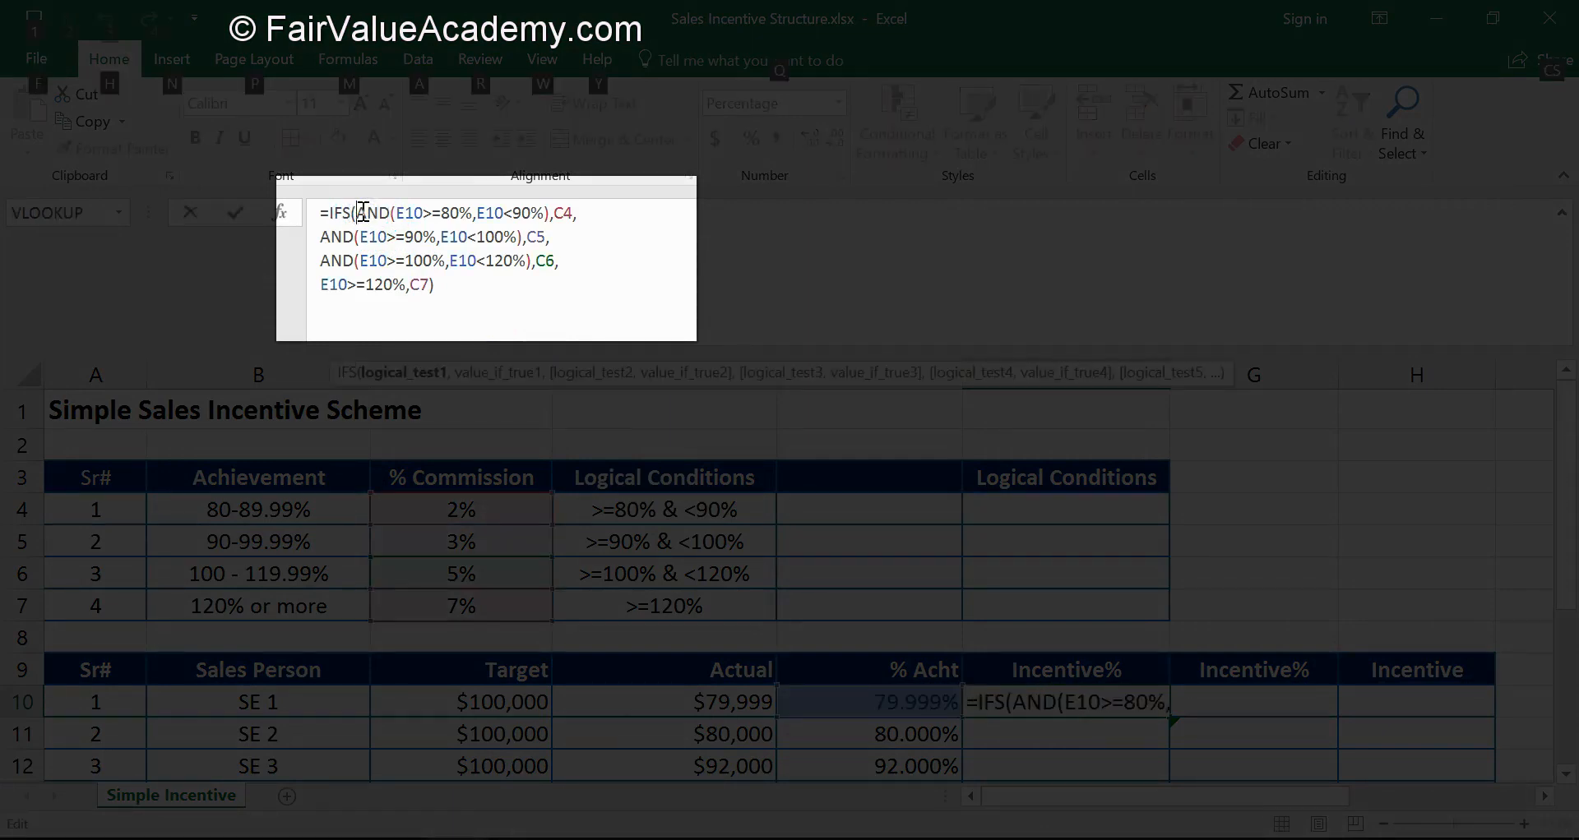
{"action": "key", "text": "alt+Return"}
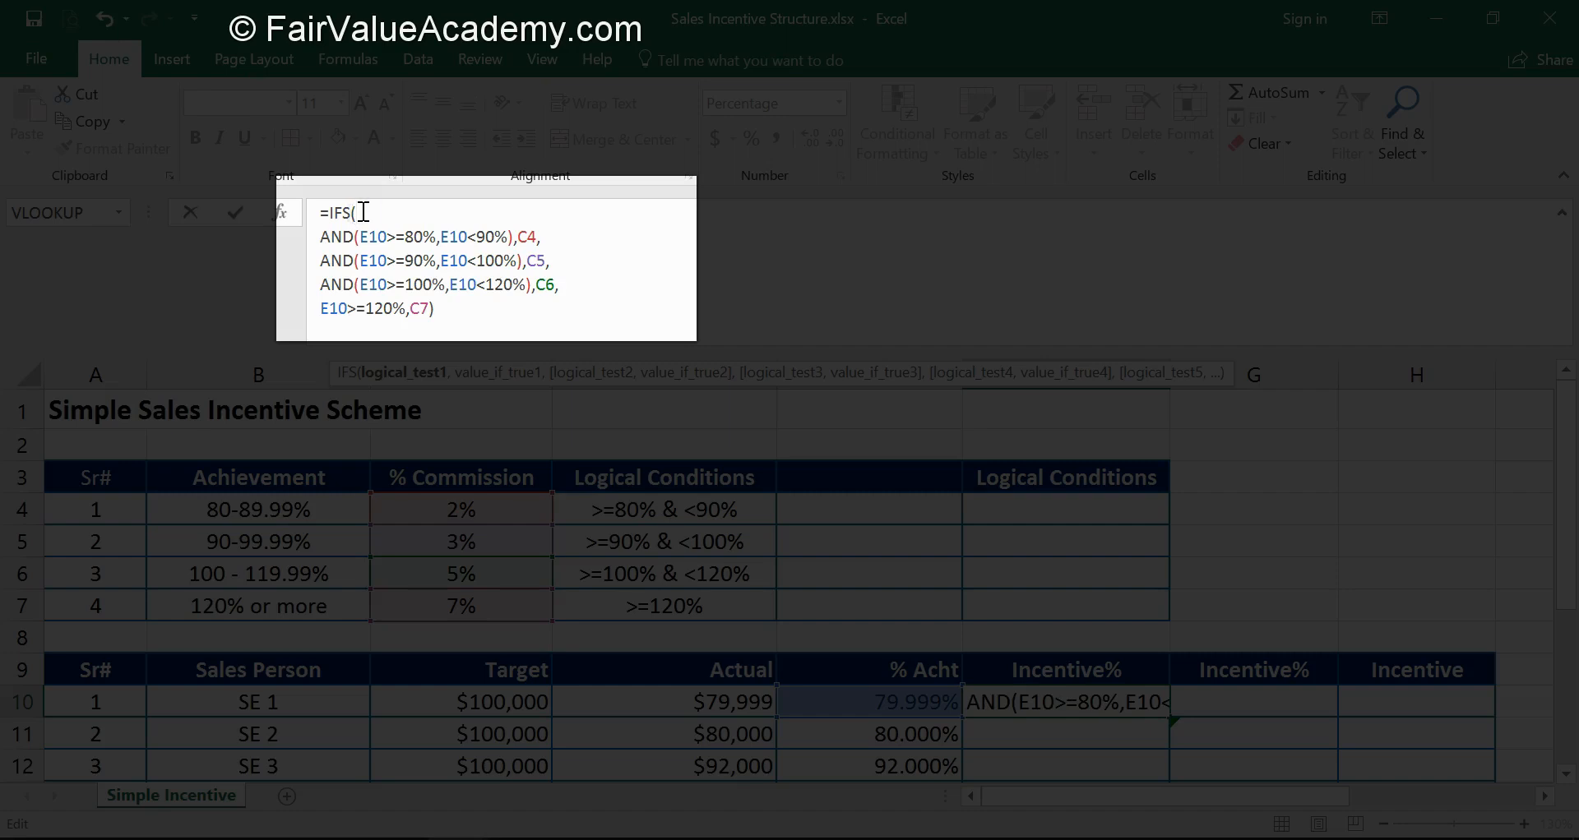
{"action": "type", "text": "E10<80"}
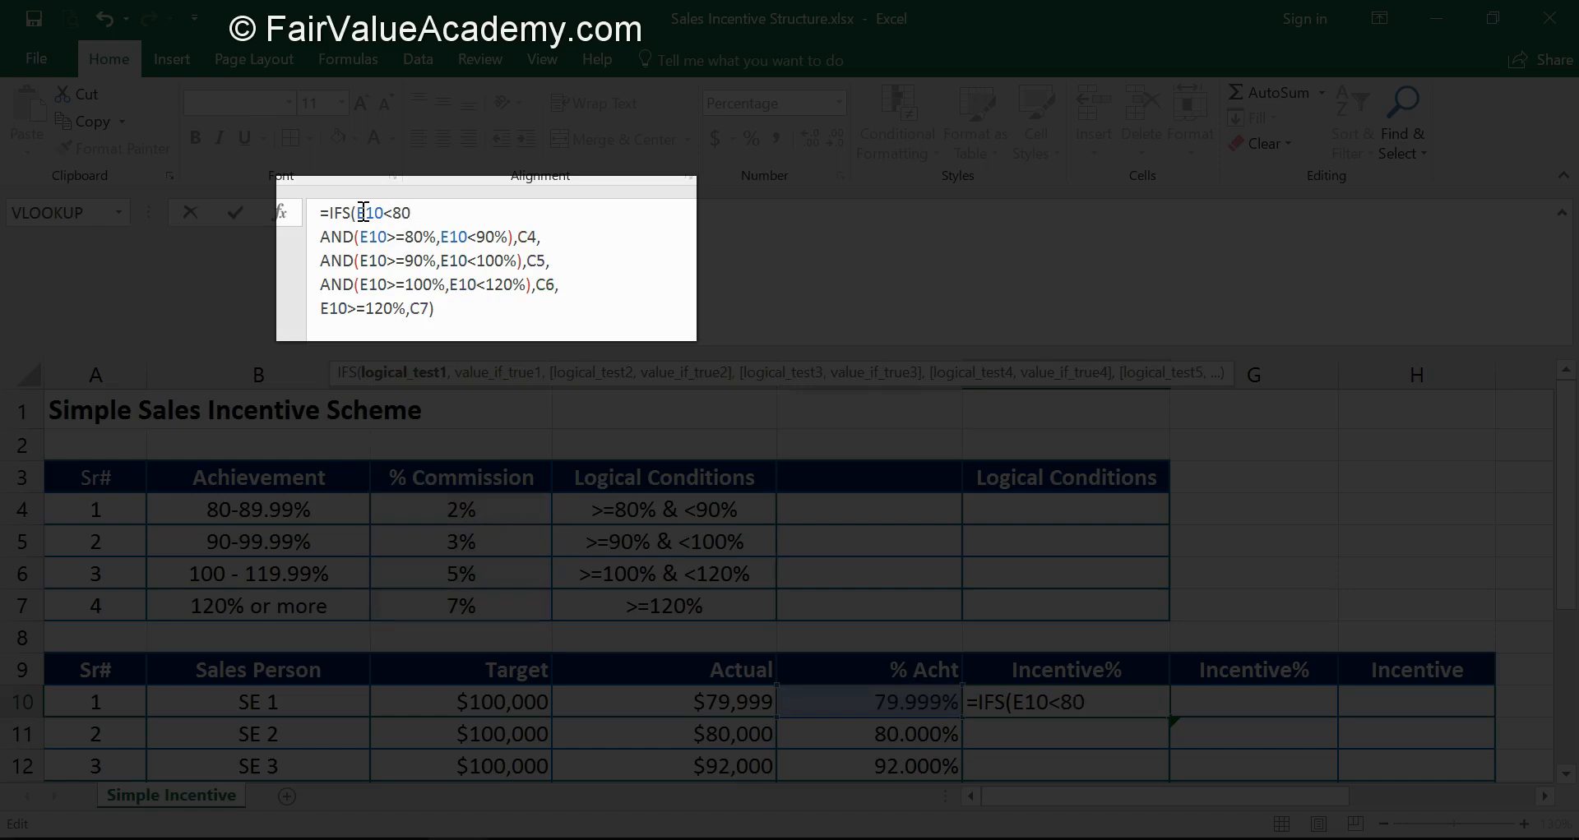
{"action": "type", "text": "%,0%,"}
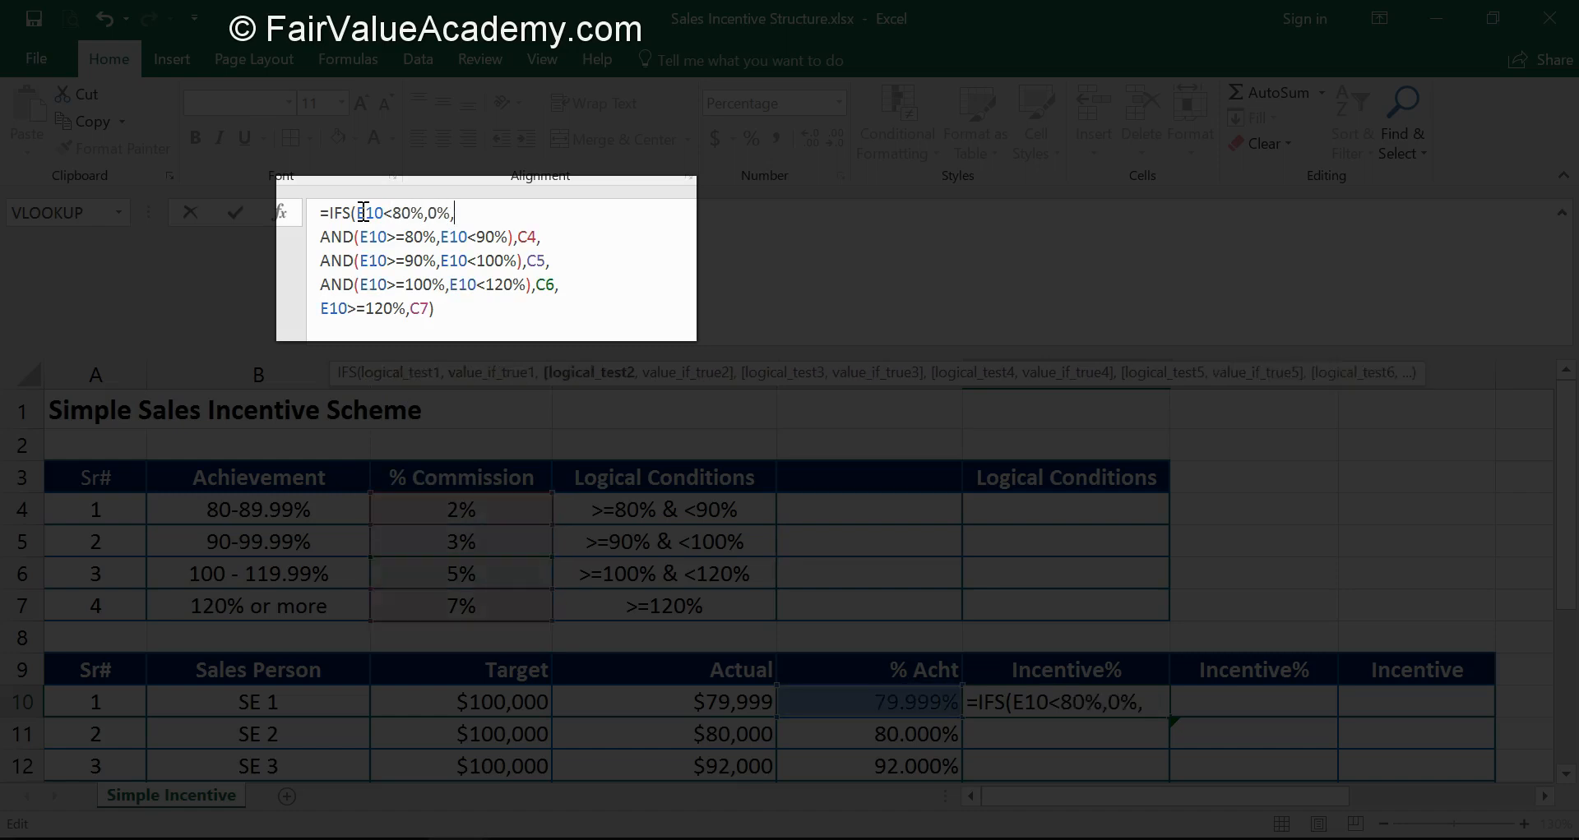
{"action": "key", "text": "Return"}
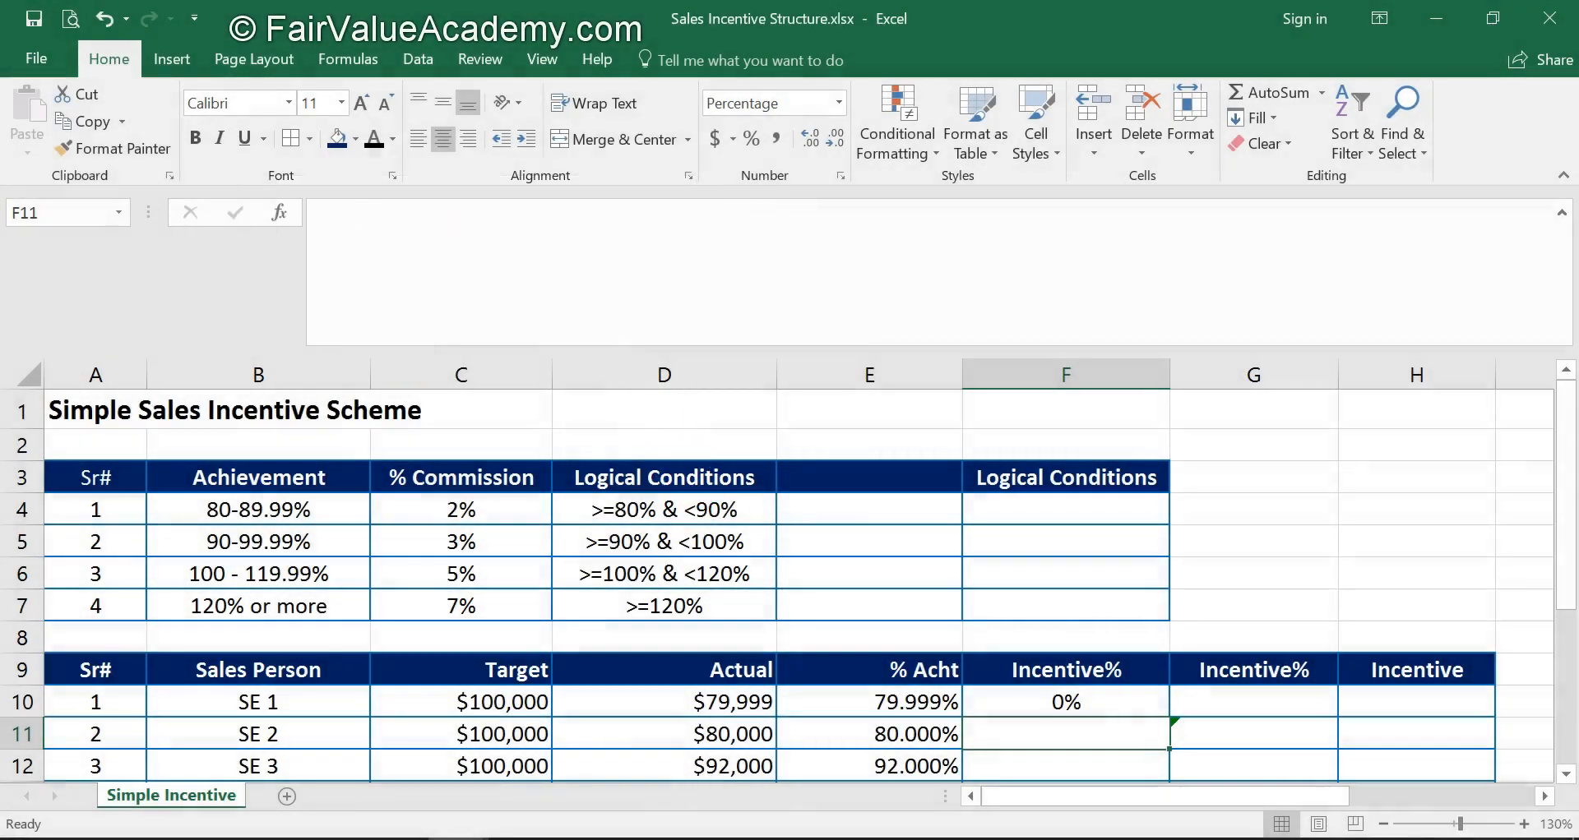
Make the commission references in the F10 formula absolute as $C$4, $C$5, $C$6 and $C$7, and enter the formula.
{"action": "left_click", "coordinate": [1112, 697]}
{"action": "scroll", "coordinate": [1114, 699], "scroll_direction": "down", "scroll_amount": 1}
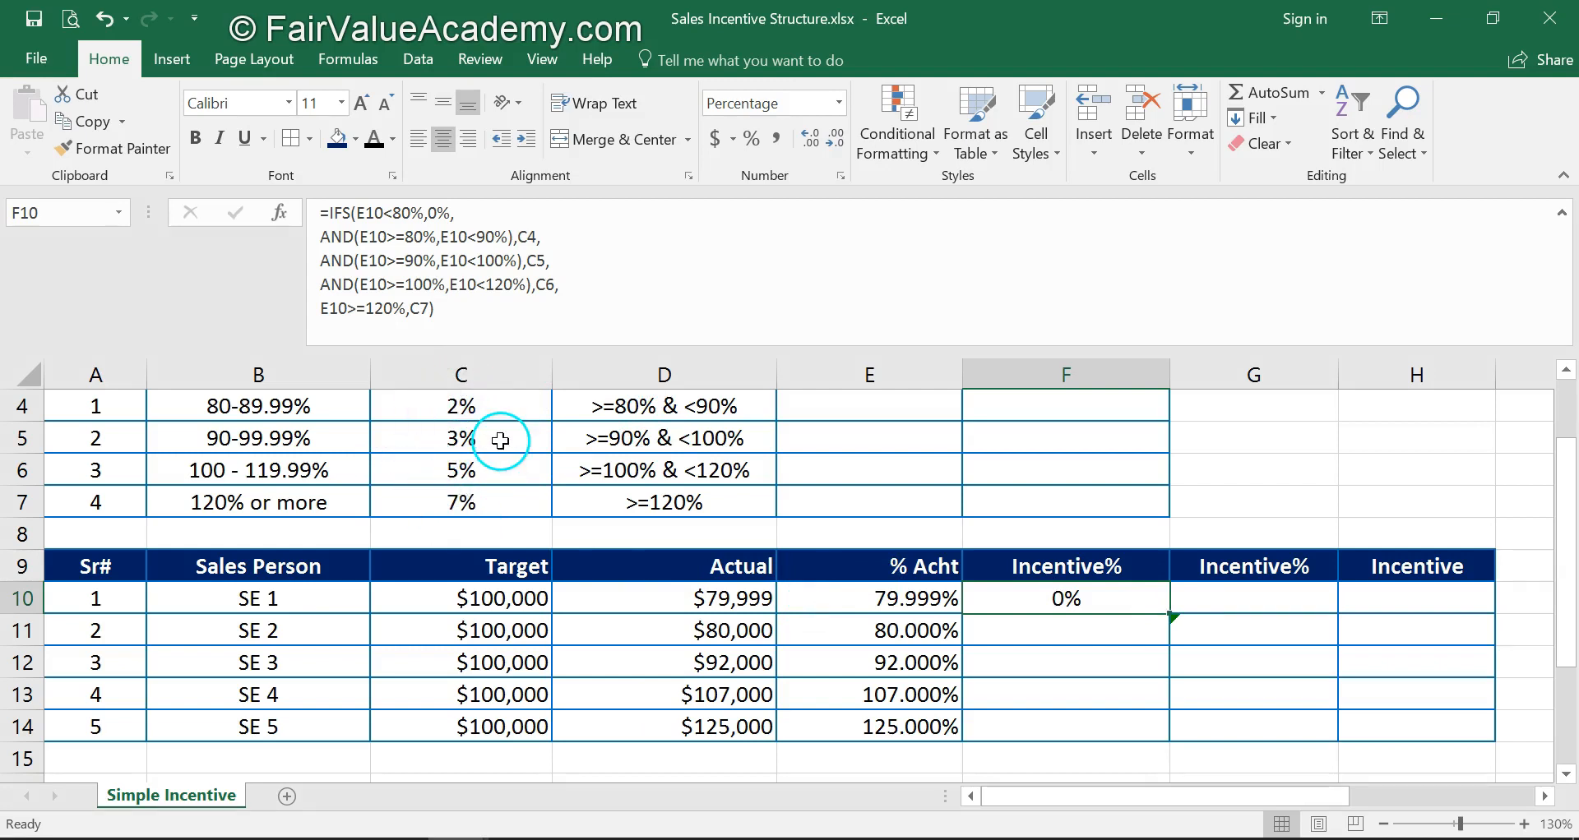
{"action": "left_click", "coordinate": [521, 239]}
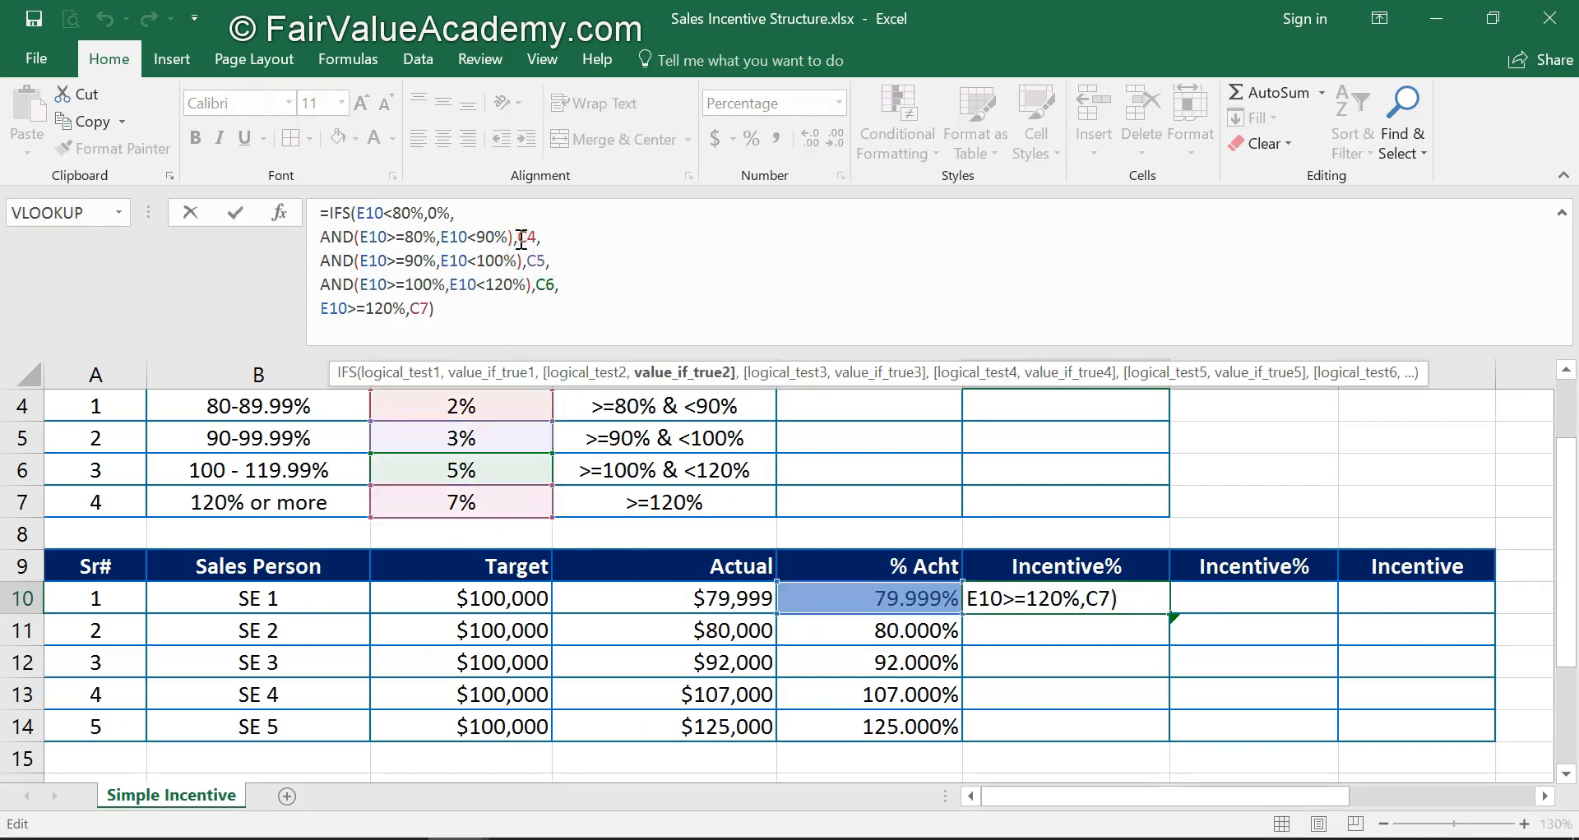
{"action": "type", "text": "$C"}
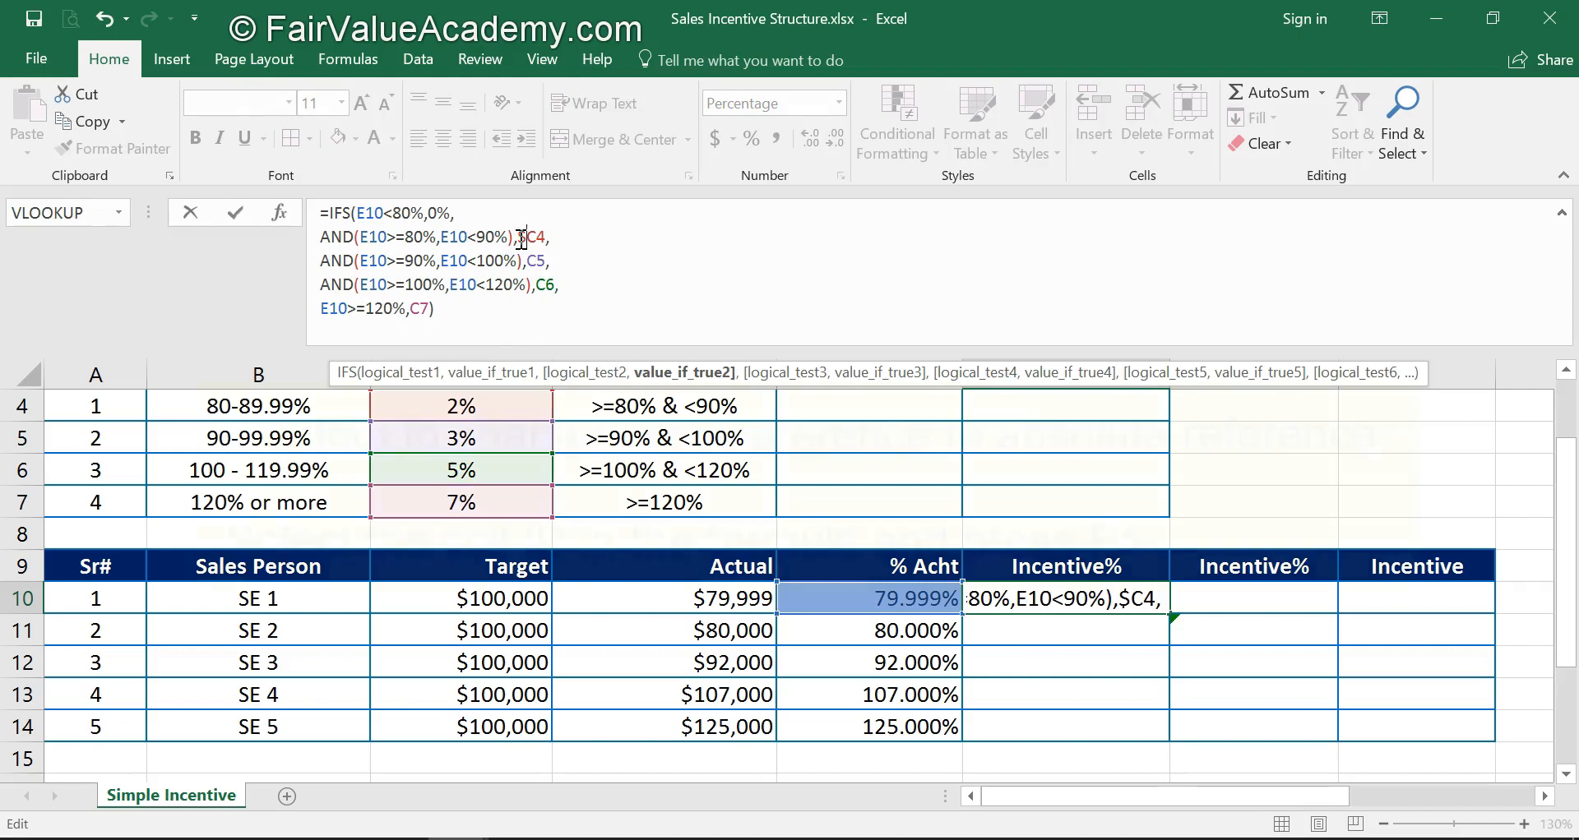
{"action": "type", "text": "$"}
{"action": "left_click", "coordinate": [527, 260]}
{"action": "key", "text": "F4"}
{"action": "left_click", "coordinate": [543, 284]}
{"action": "key", "text": "F4"}
{"action": "left_click", "coordinate": [414, 300]}
{"action": "key", "text": "F4"}
{"action": "key", "text": "Return"}
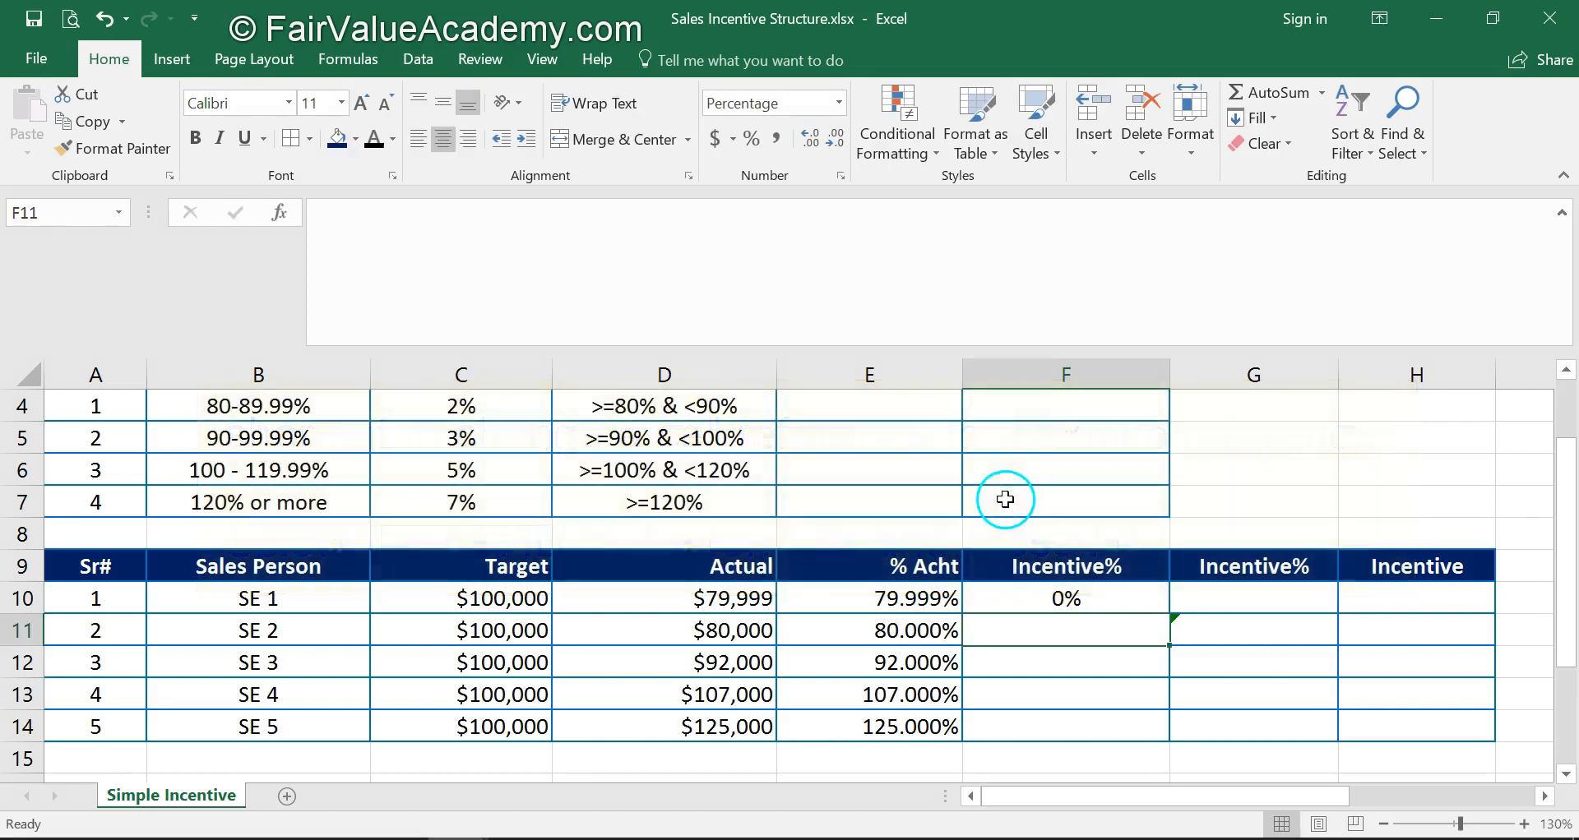
Fill the F10 formula down through F14 and check the copied formula in F11 against F10.
{"action": "left_click", "coordinate": [1116, 609]}
{"action": "left_click_drag", "start_coordinate": [1170, 614], "coordinate": [1179, 728]}
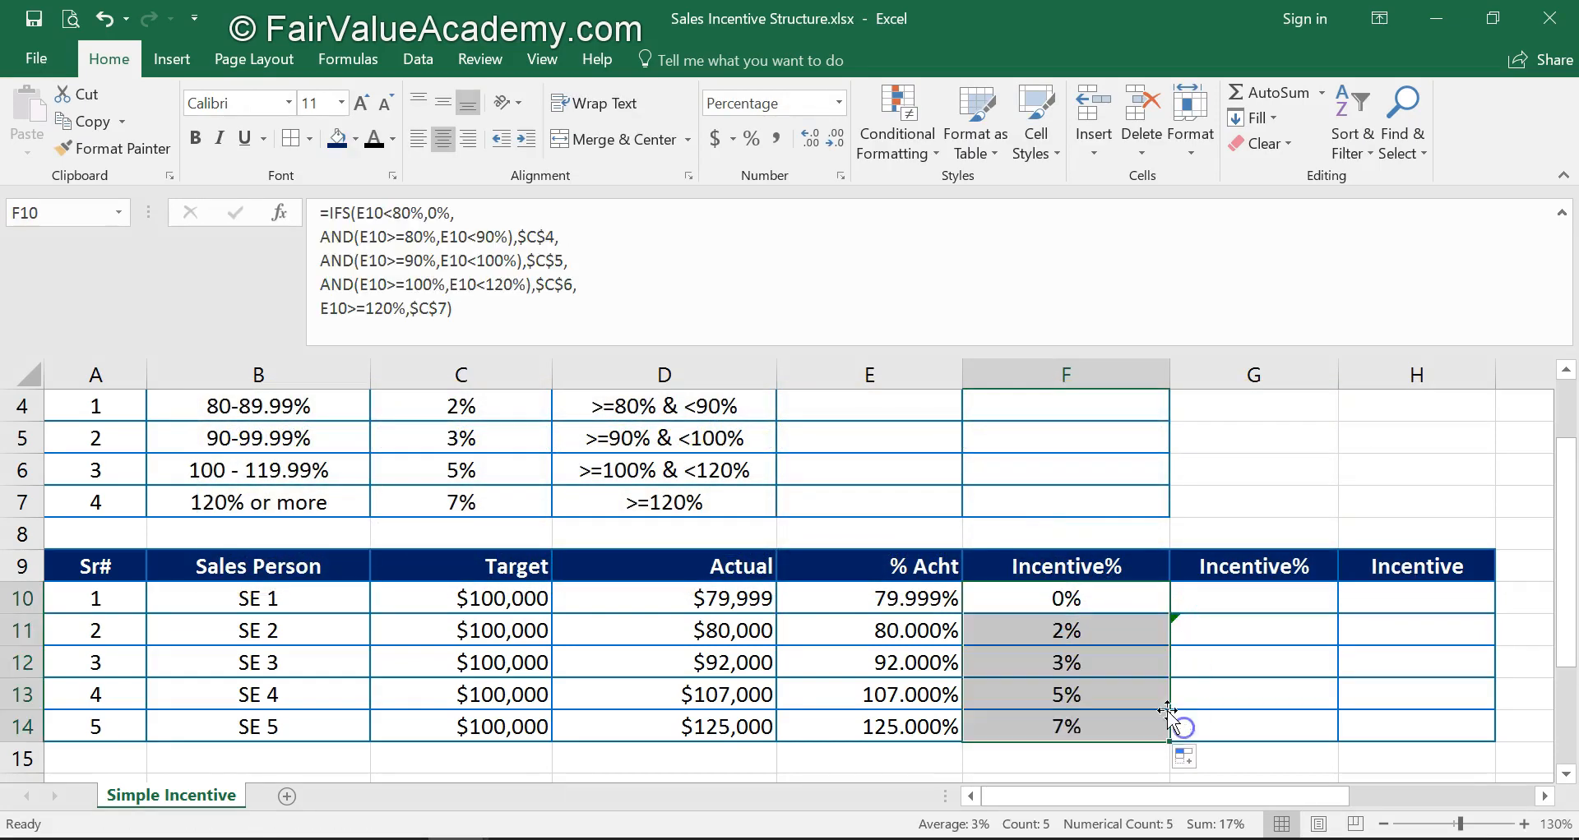
{"action": "left_click", "coordinate": [1120, 643]}
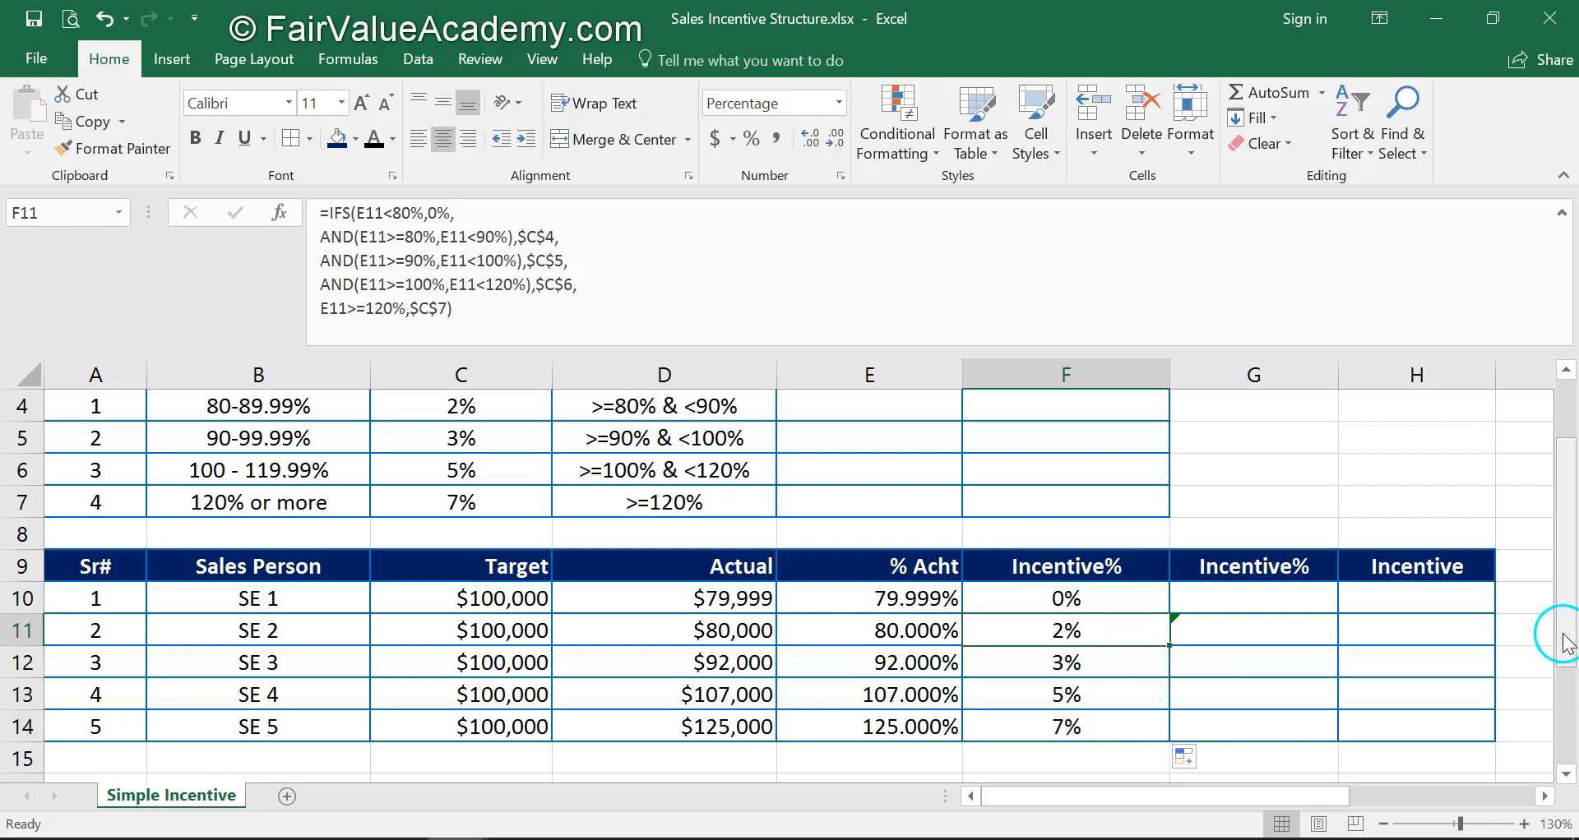
{"action": "left_click", "coordinate": [1134, 599]}
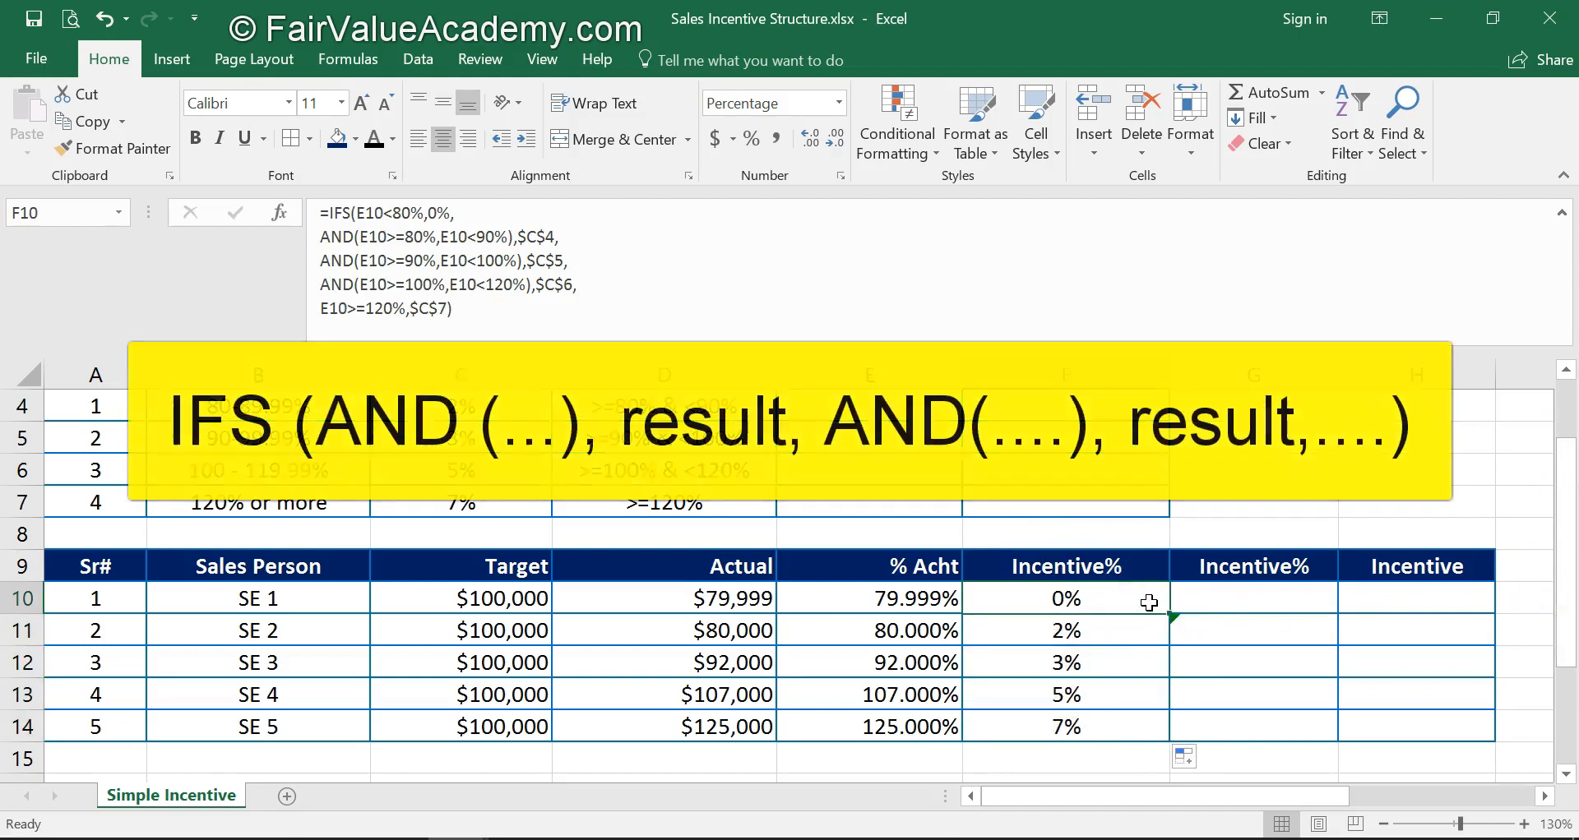
{"action": "left_click", "coordinate": [1109, 636]}
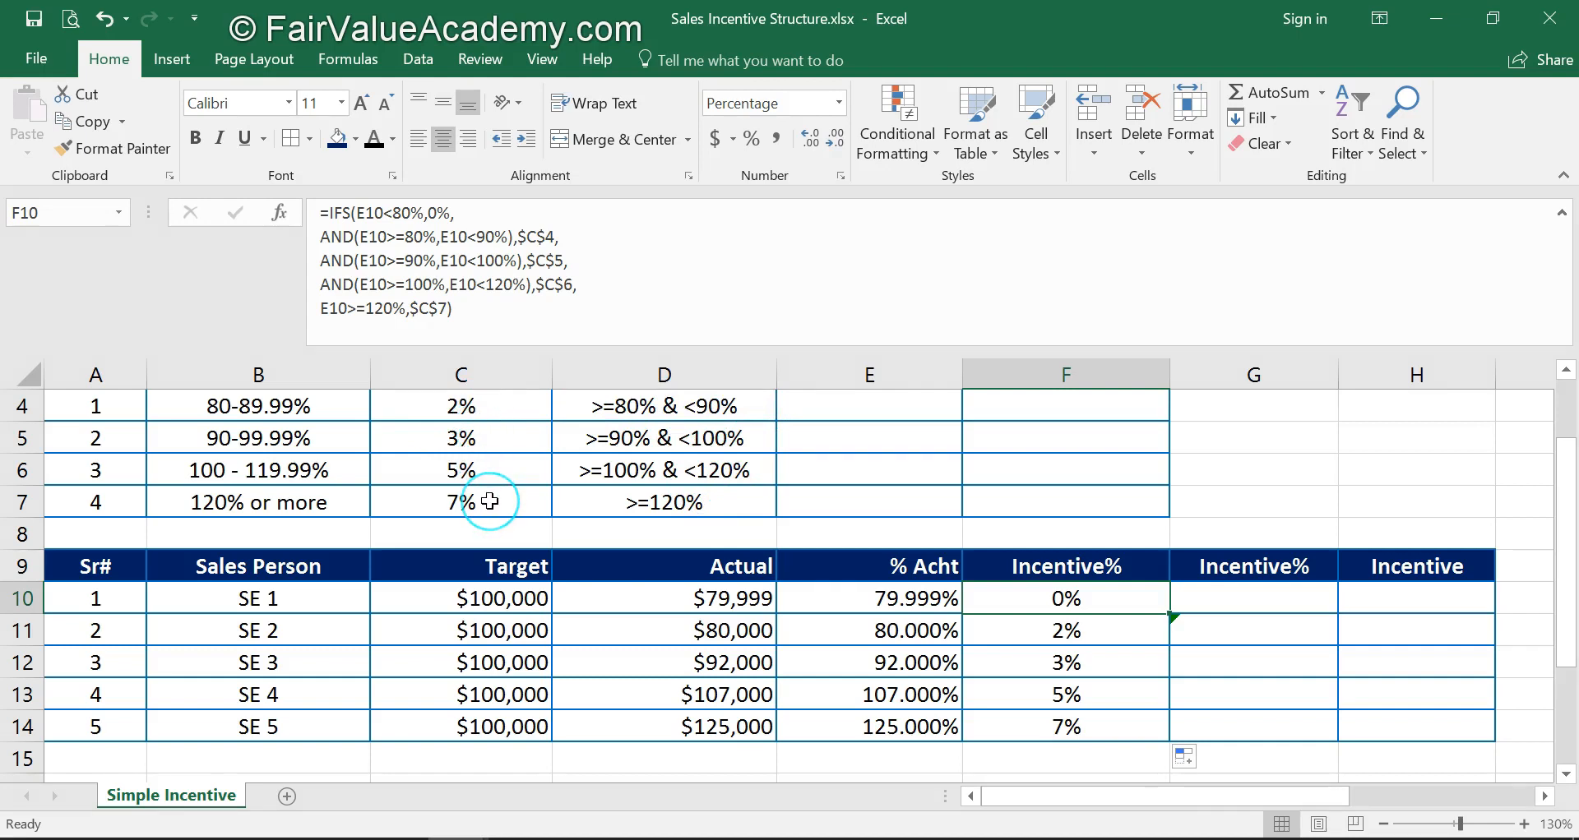
{"action": "scroll", "coordinate": [1003, 634], "scroll_direction": "up", "scroll_amount": 1}
{"action": "scroll", "coordinate": [1010, 630], "scroll_direction": "down", "scroll_amount": 1}
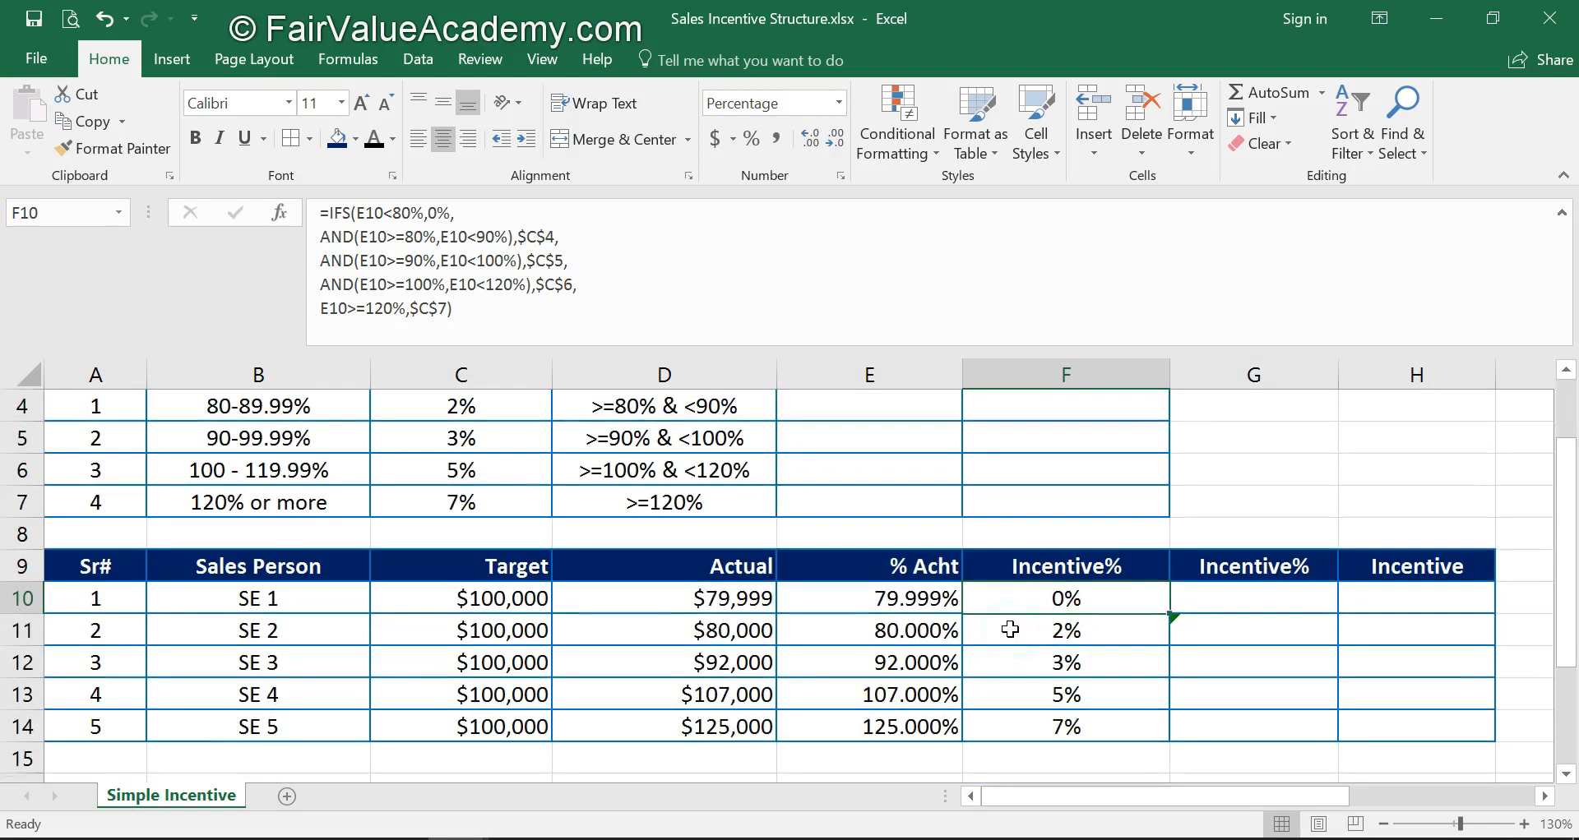
{"action": "scroll", "coordinate": [1011, 630], "scroll_direction": "up", "scroll_amount": 1}
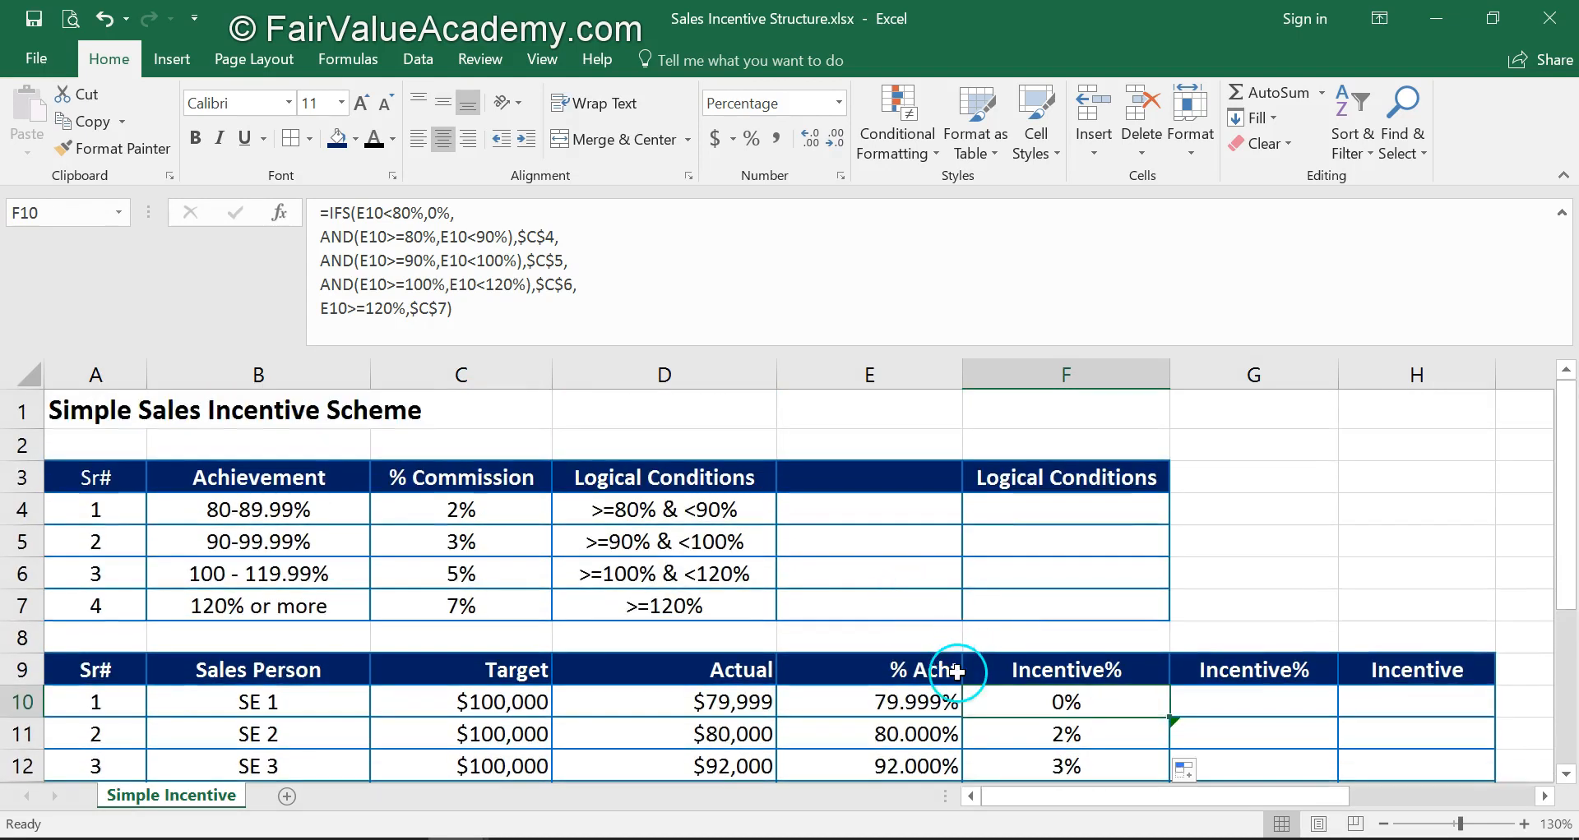